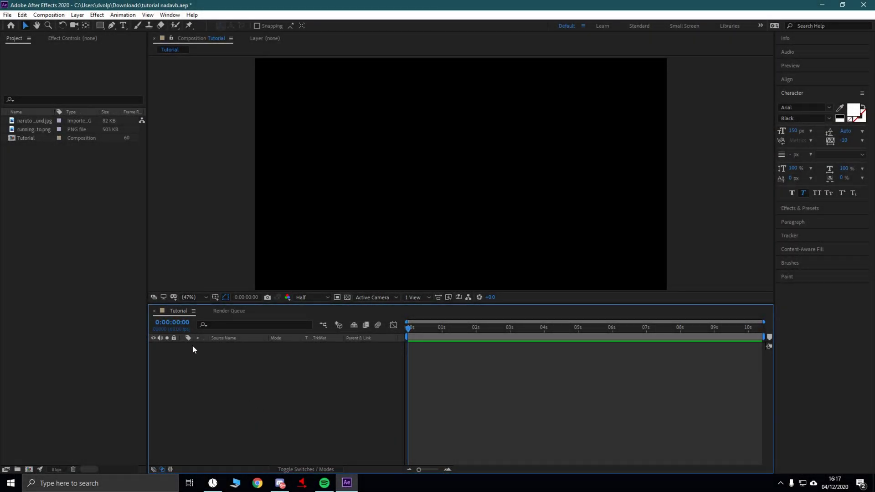
# - Add naruto background.jpg to the Tutorial composition and move it to the lower left
pyautogui.click(68, 139)
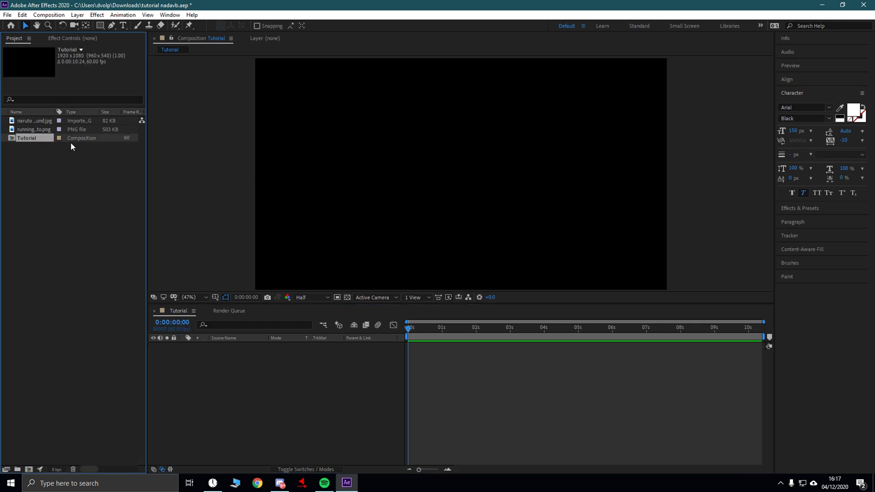
pyautogui.click(90, 211)
pyautogui.click(32, 130)
pyautogui.click(30, 119)
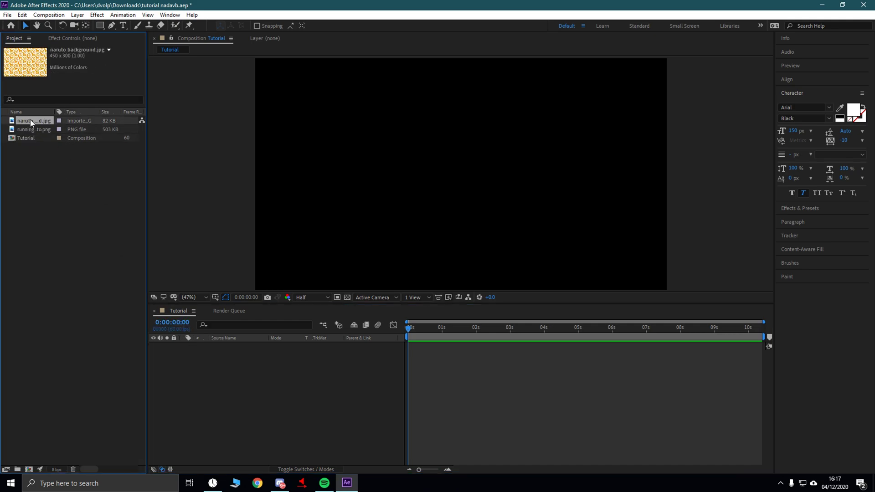
pyautogui.click(45, 131)
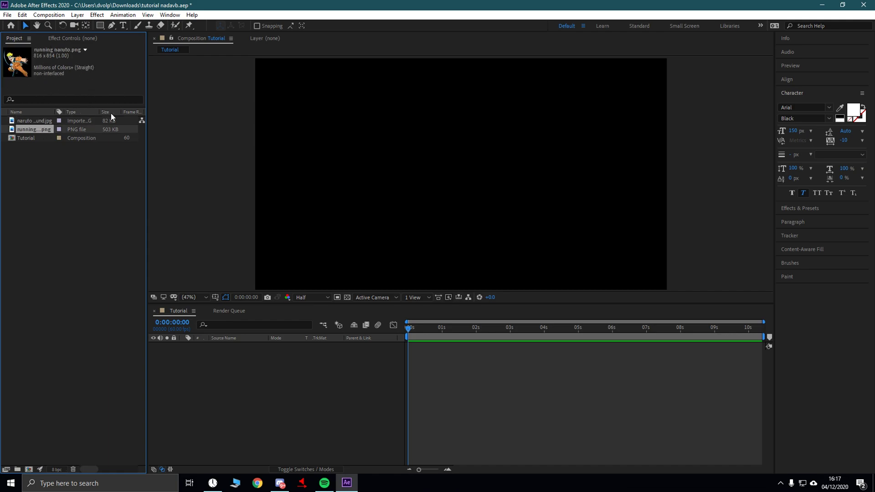
pyautogui.click(38, 119)
pyautogui.click(46, 129)
pyautogui.click(38, 121)
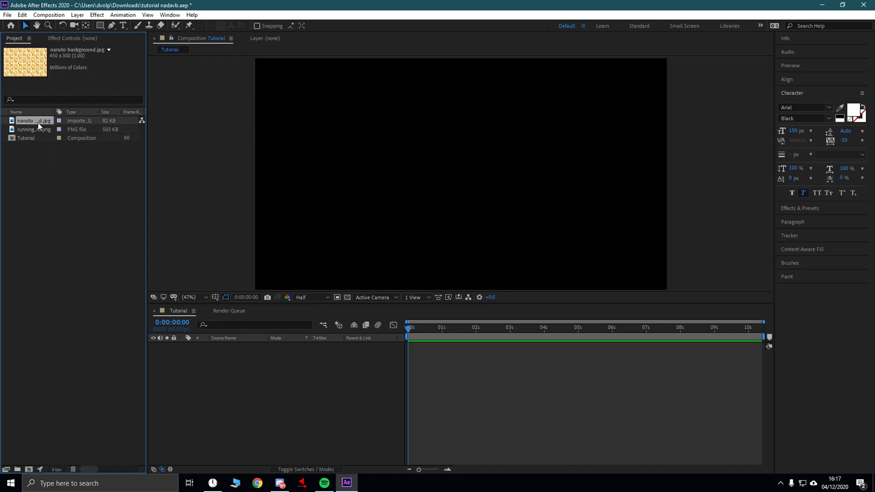
pyautogui.moveTo(38, 123); pyautogui.dragTo(249, 379)
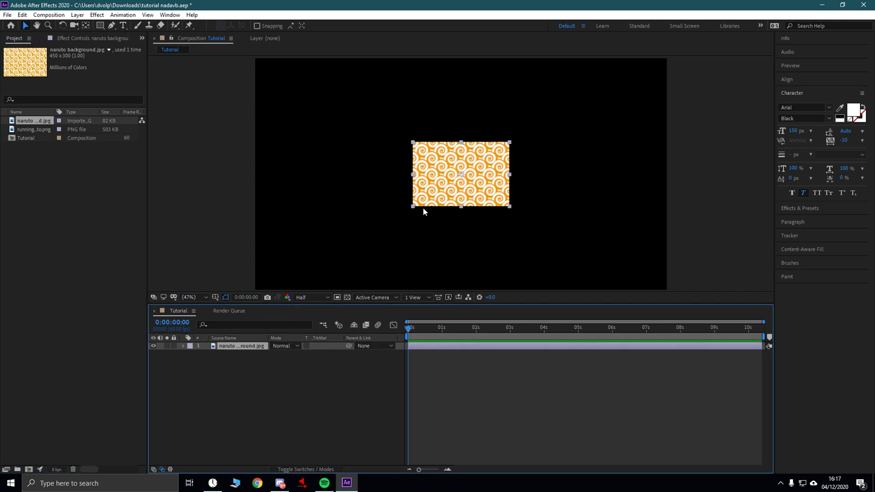
pyautogui.moveTo(439, 196); pyautogui.dragTo(281, 240)
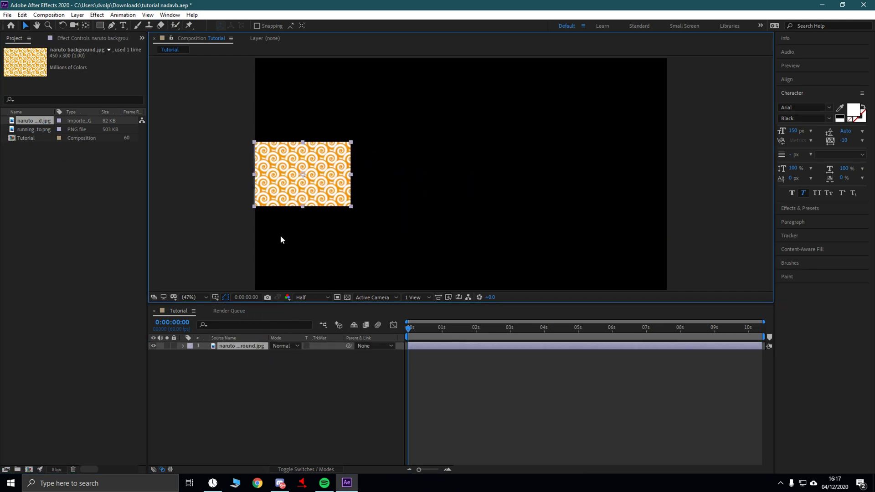
pyautogui.moveTo(280, 195); pyautogui.dragTo(276, 249)
pyautogui.press('.')
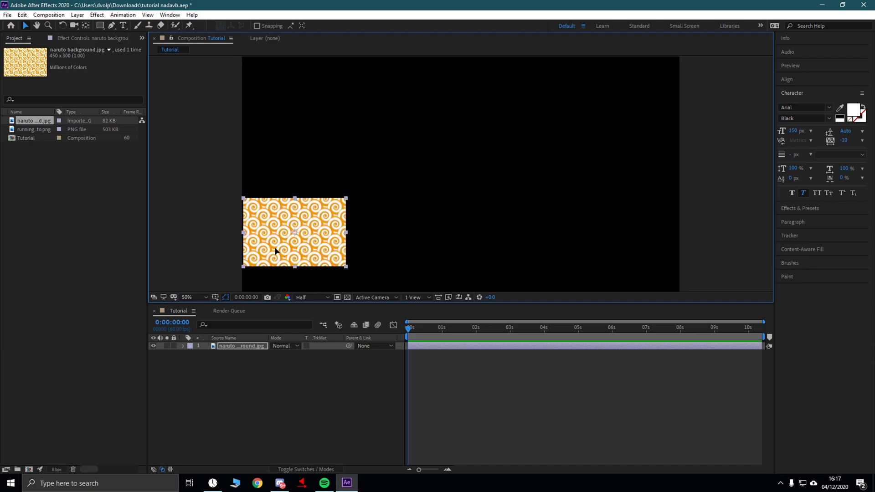
pyautogui.moveTo(278, 249); pyautogui.dragTo(275, 249)
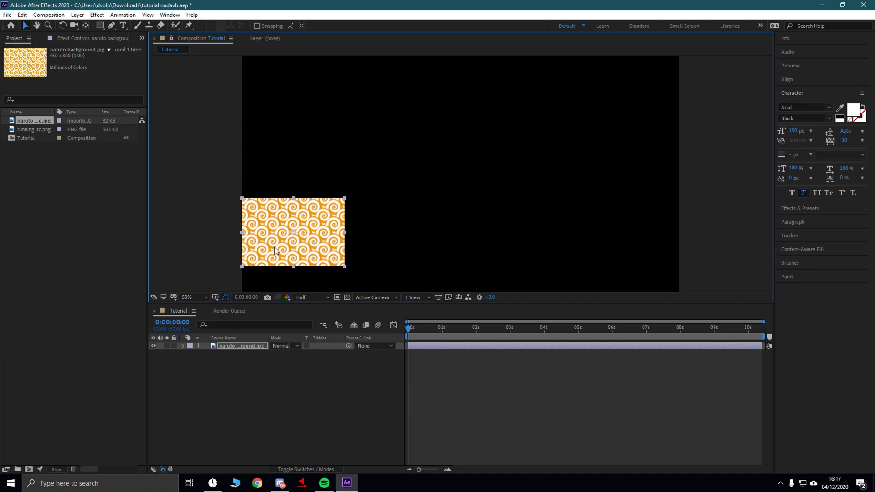
pyautogui.press(',')
pyautogui.press(',')
pyautogui.press('.')
pyautogui.press('.')
# - Duplicate the background layer and place the copy right beside the original
pyautogui.click(234, 348)
pyautogui.click(253, 385)
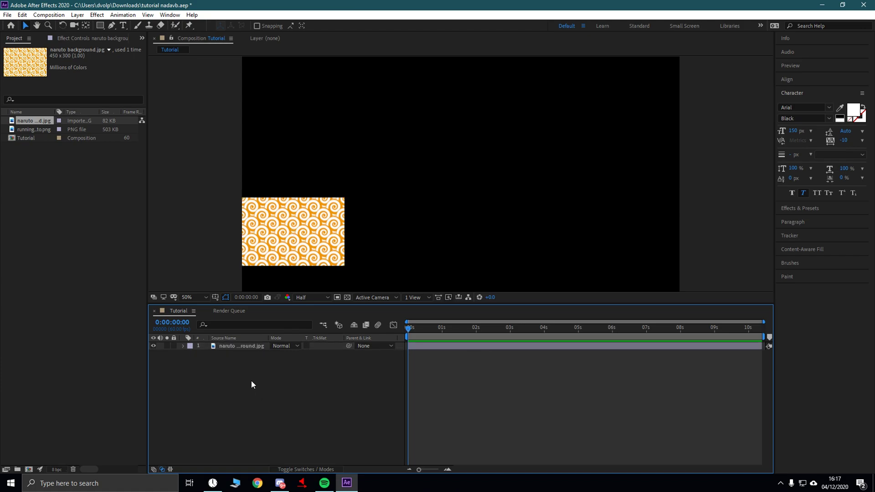
pyautogui.rightClick(240, 345)
pyautogui.click(232, 378)
pyautogui.click(226, 346)
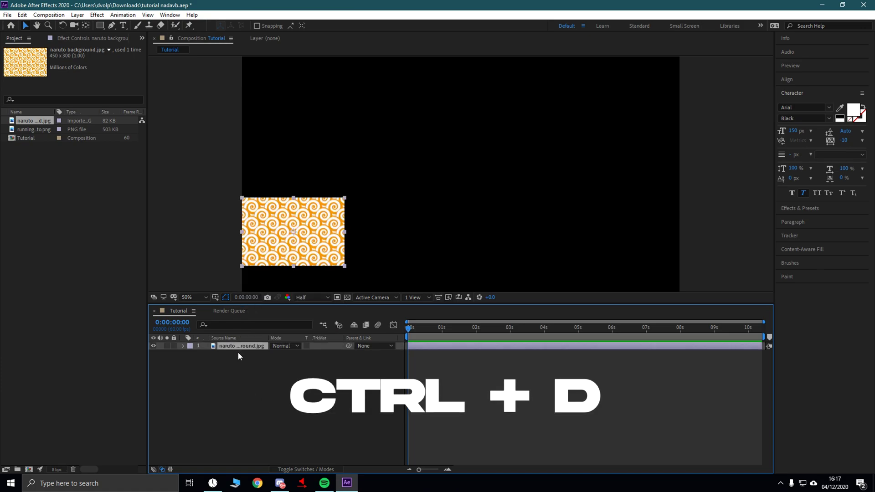
pyautogui.hotkey('ctrl', 'd')
pyautogui.click(240, 354)
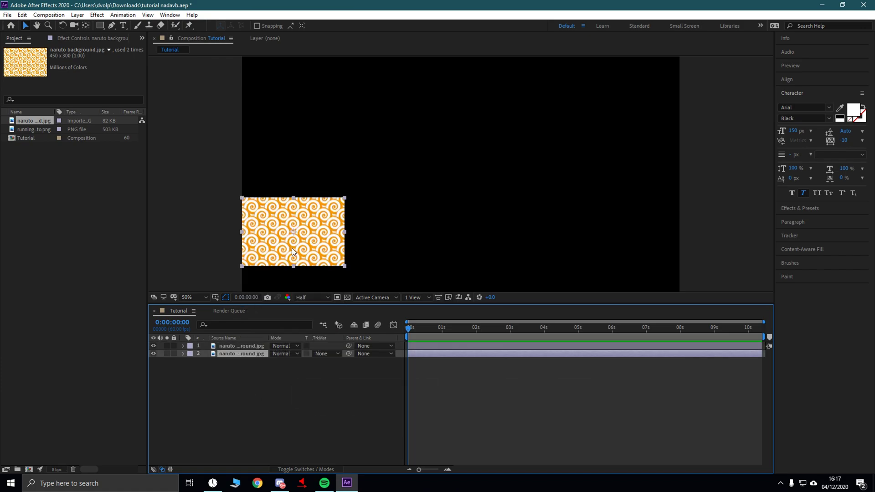
pyautogui.moveTo(278, 250); pyautogui.dragTo(380, 249)
pyautogui.press('.')
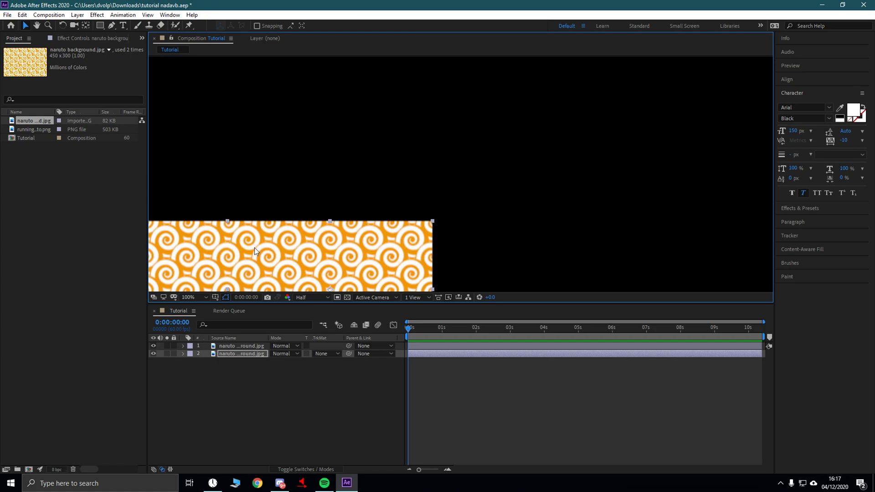
pyautogui.press('h')
pyautogui.moveTo(315, 222); pyautogui.dragTo(468, 96)
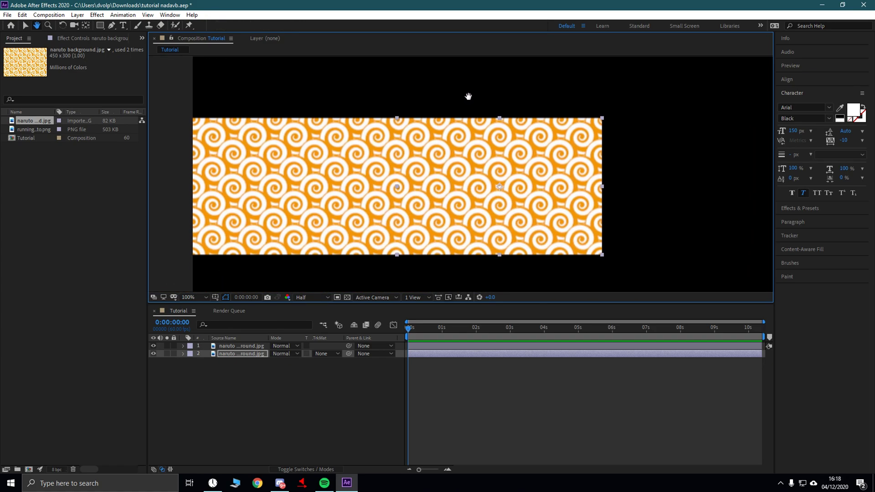
pyautogui.scroll(-1, 432, 174)
pyautogui.scroll(-2, 454, 201)
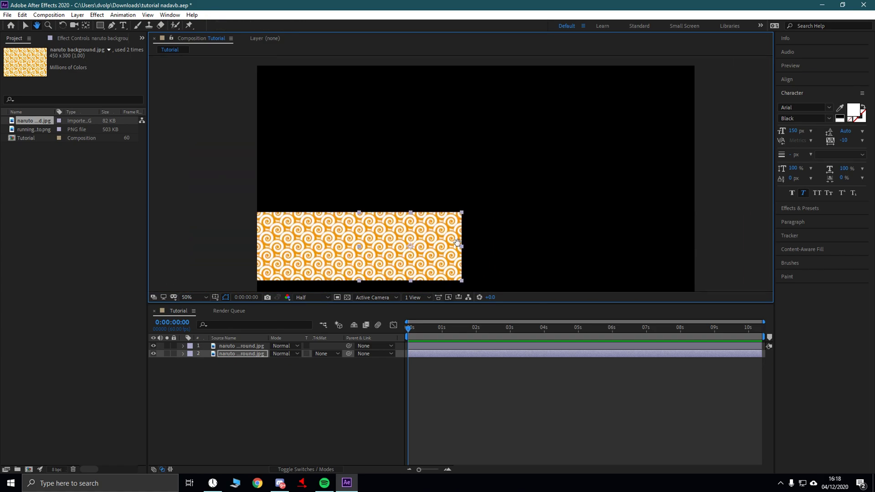
pyautogui.moveTo(453, 237); pyautogui.dragTo(445, 220)
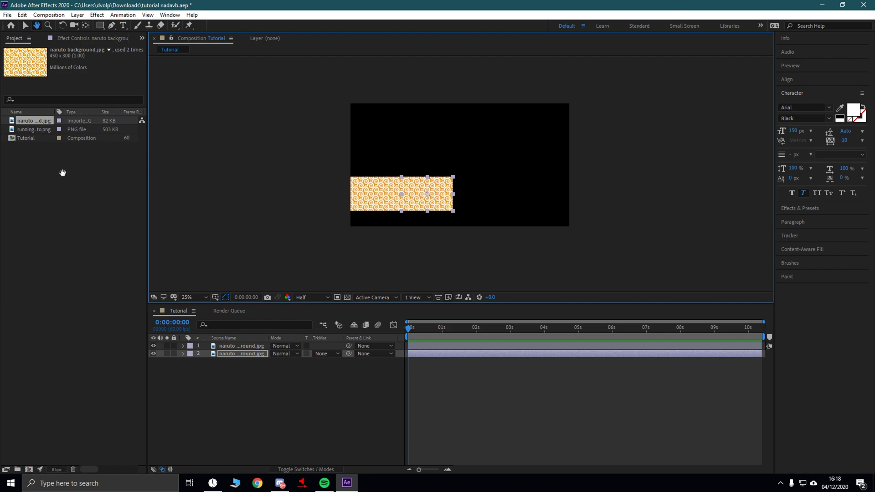
# - Add running naruto.png to the composition as the top layer
pyautogui.press('v')
pyautogui.moveTo(40, 130); pyautogui.dragTo(246, 408)
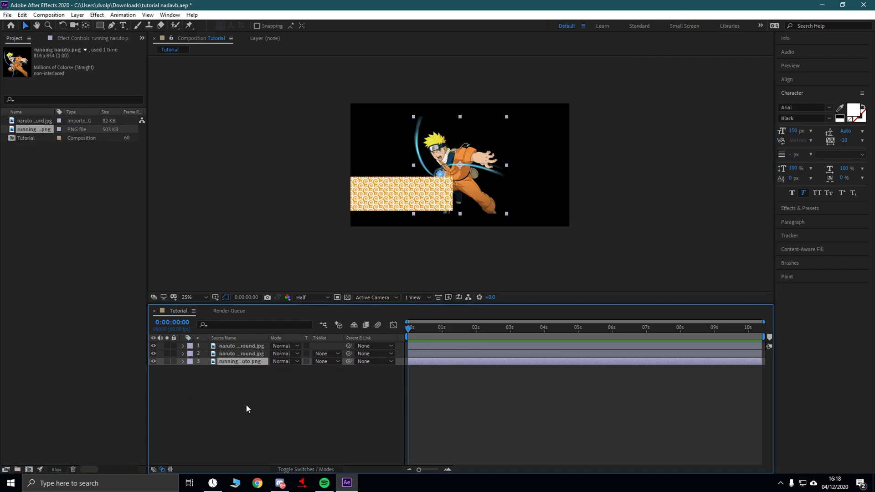
pyautogui.moveTo(241, 363); pyautogui.dragTo(241, 345)
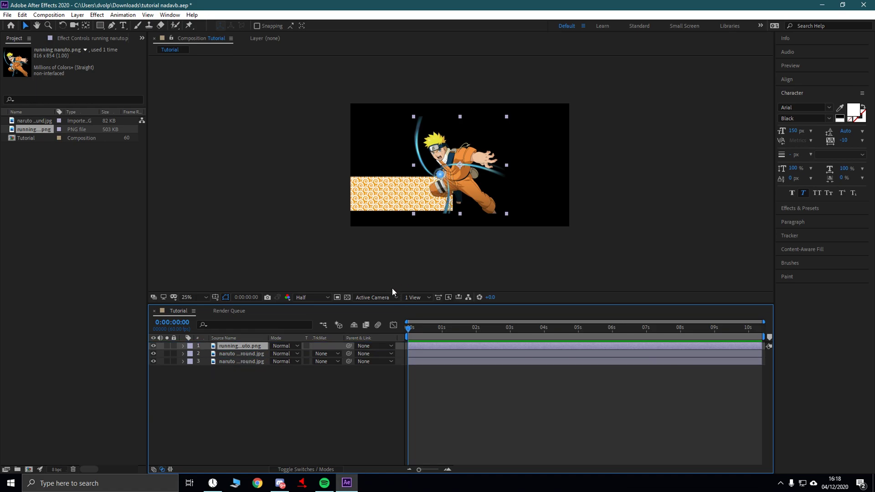
# - Scale the Naruto layer to 55% and move it onto the strip's left end
pyautogui.click(224, 323)
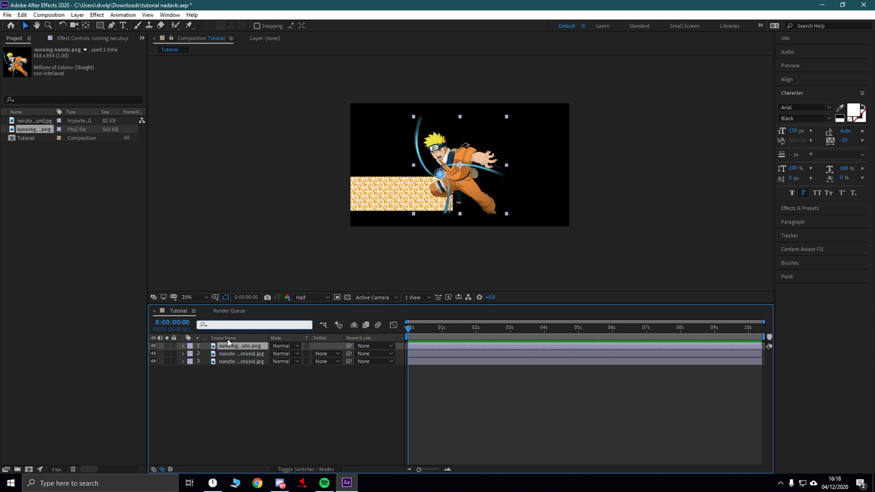
pyautogui.write('scale')
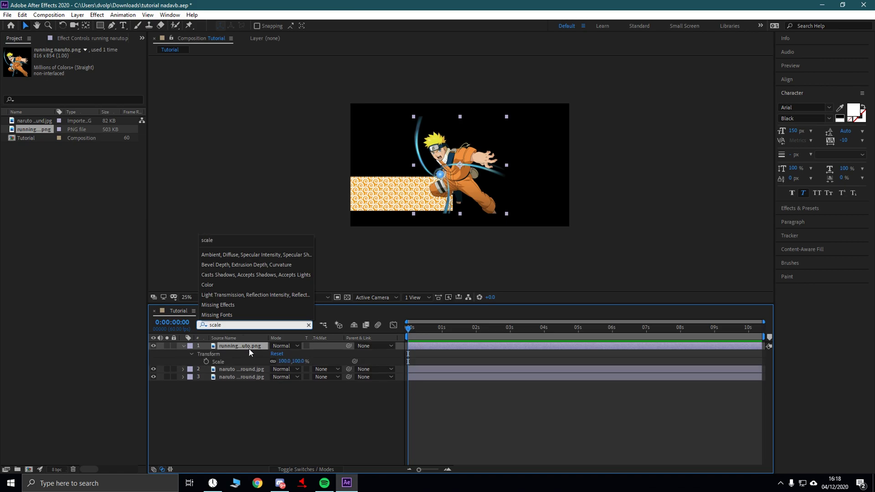
pyautogui.click(299, 361)
pyautogui.write('55')
pyautogui.press('Return')
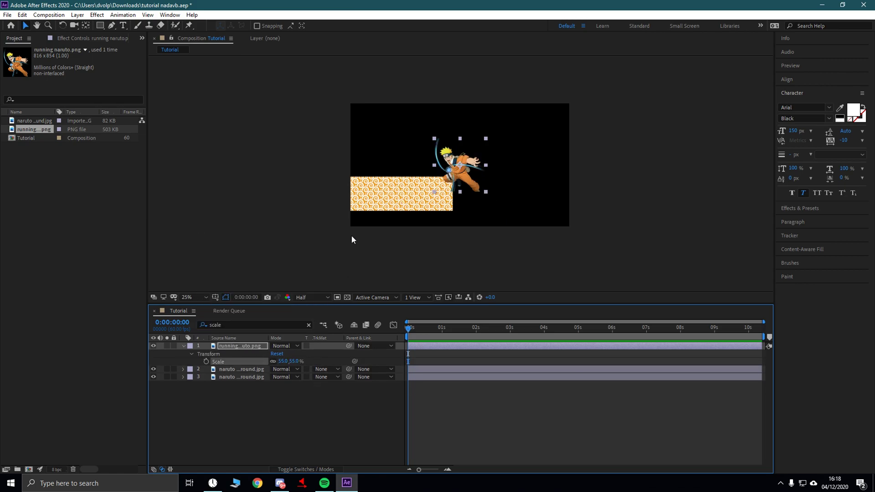
pyautogui.press('.')
pyautogui.moveTo(466, 185); pyautogui.dragTo(288, 214)
pyautogui.click(303, 388)
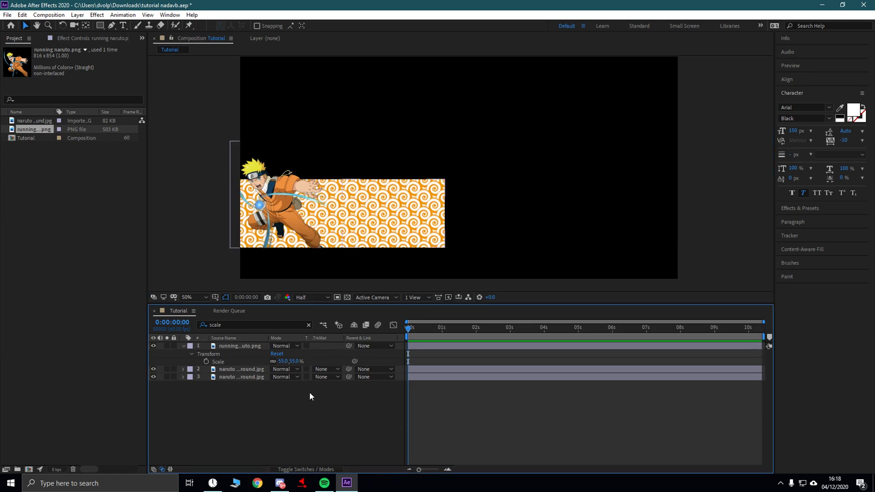
pyautogui.click(183, 346)
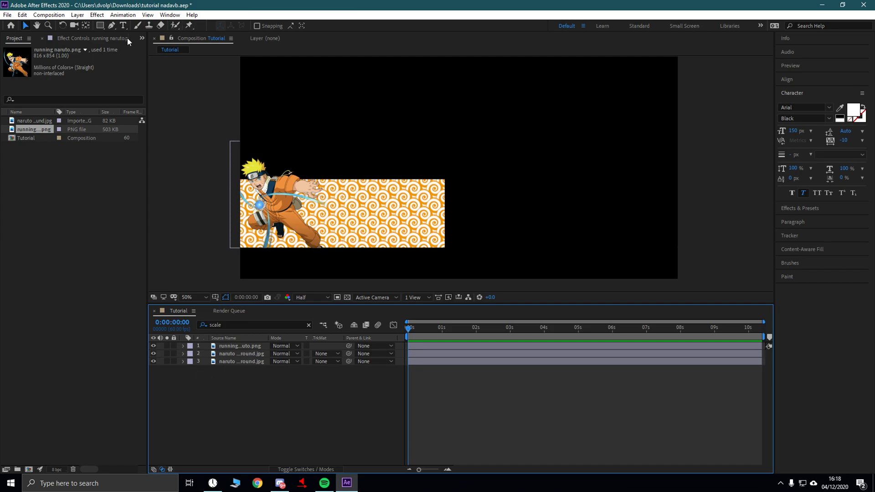
# - Create a text layer reading 'edited by' in the upper area of the comp
pyautogui.hotkey('ctrl', 't')
pyautogui.moveTo(474, 80); pyautogui.dragTo(644, 154)
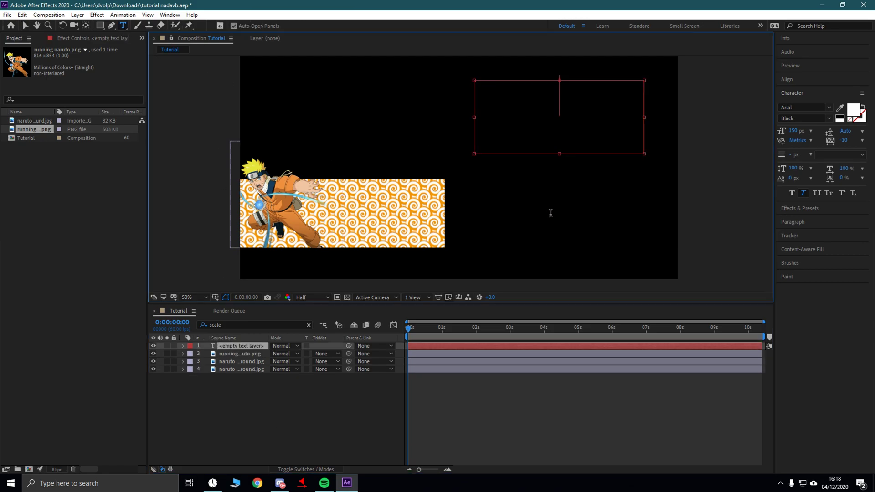
pyautogui.write('edited b')
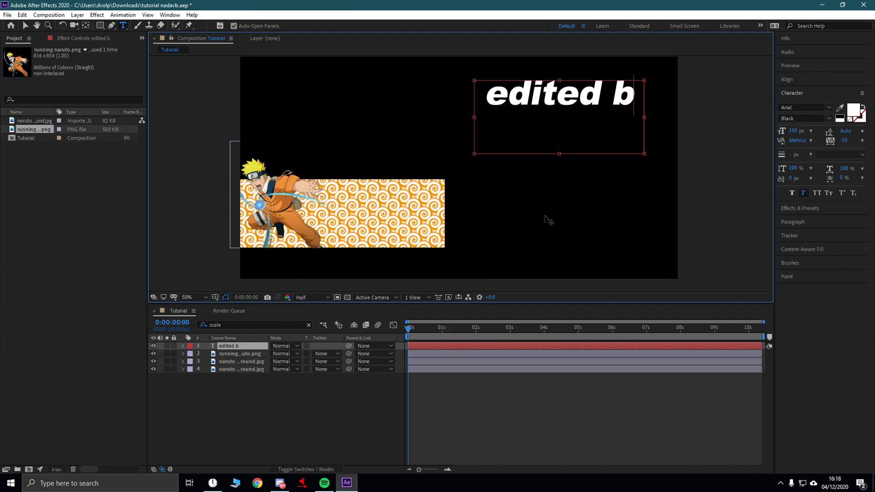
pyautogui.write('y')
pyautogui.moveTo(606, 137); pyautogui.dragTo(472, 89)
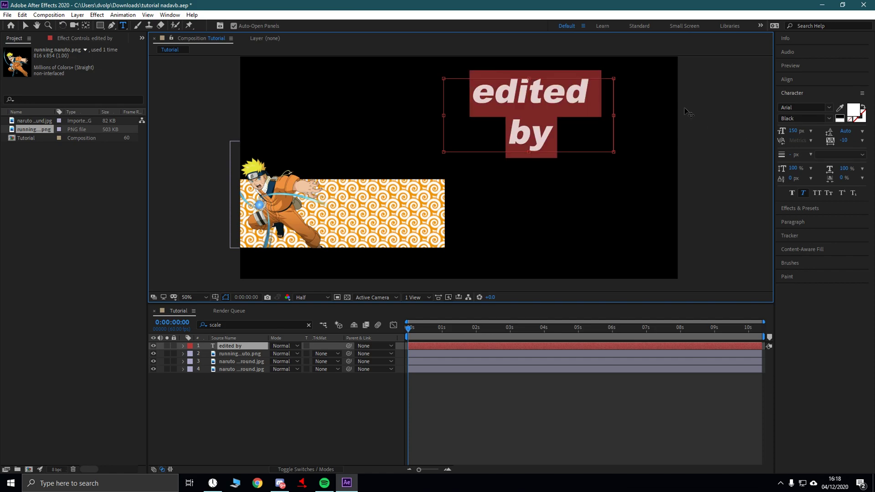
# - Set the 'edited by' text to the Coolvetica font at 60 px
pyautogui.click(822, 107)
pyautogui.scroll(-6, 741, 188)
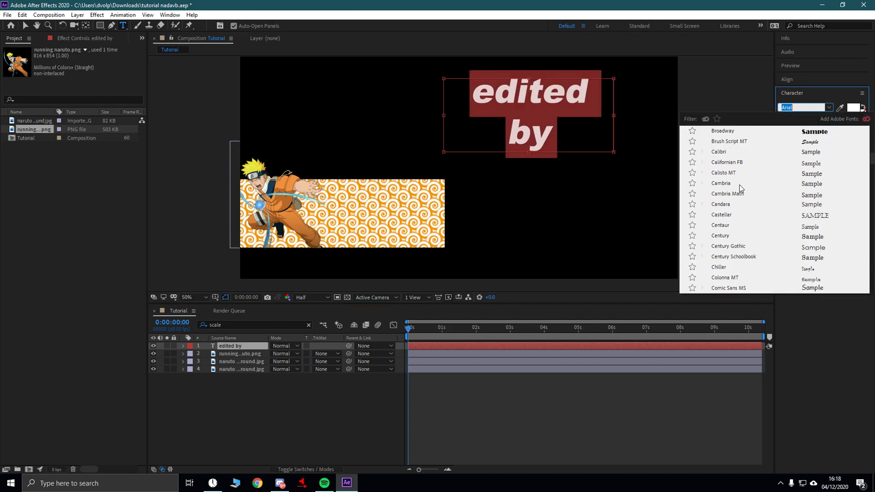
pyautogui.scroll(-2, 739, 221)
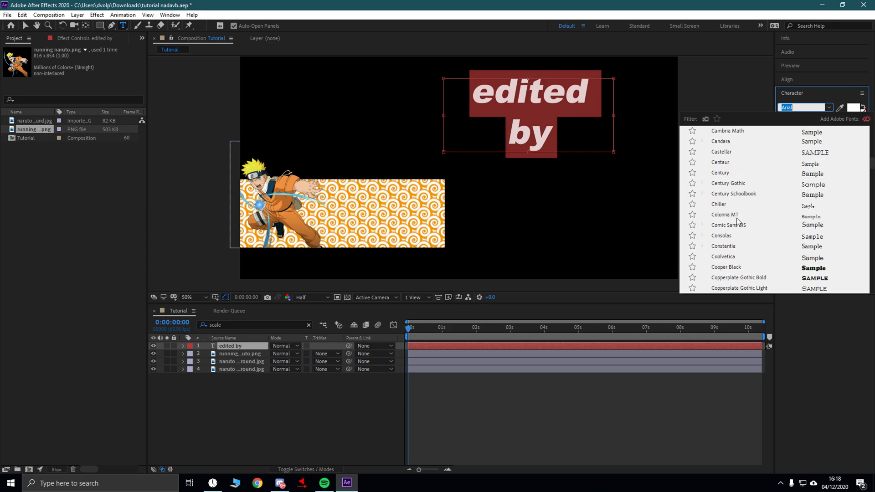
pyautogui.click(731, 252)
pyautogui.click(441, 382)
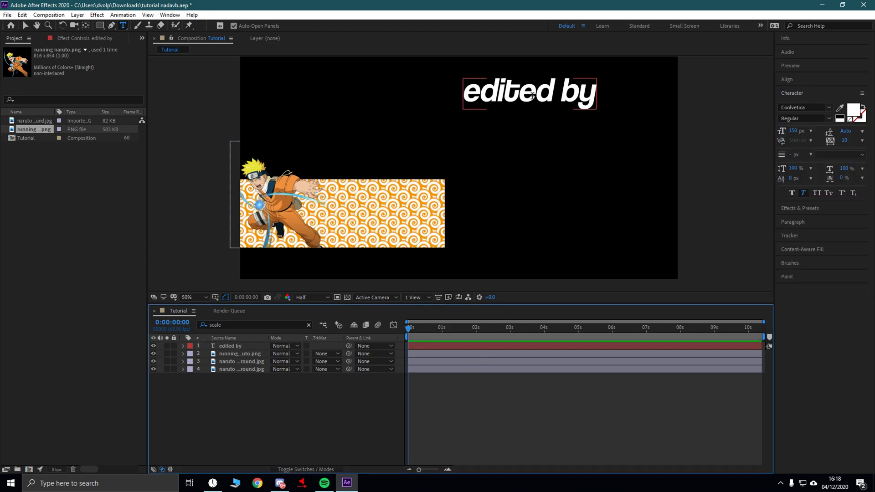
pyautogui.click(602, 99)
pyautogui.hotkey('ctrl', 'a')
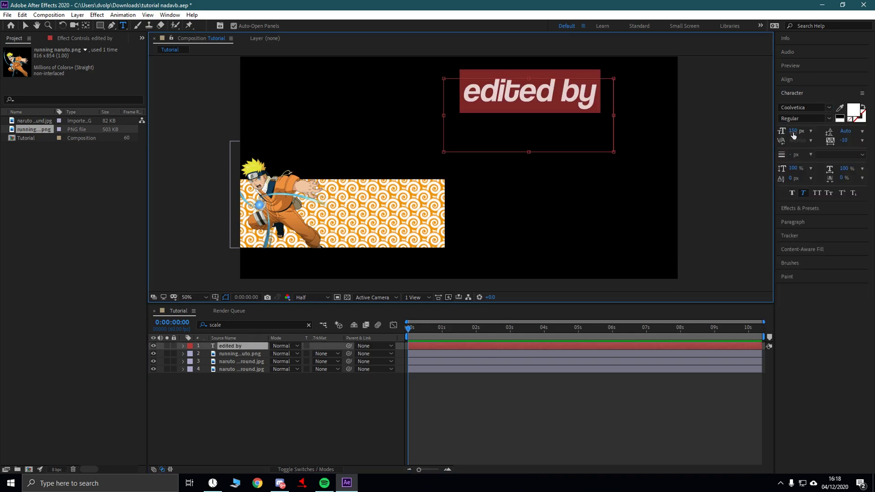
pyautogui.click(794, 132)
pyautogui.write('60')
pyautogui.press('Return')
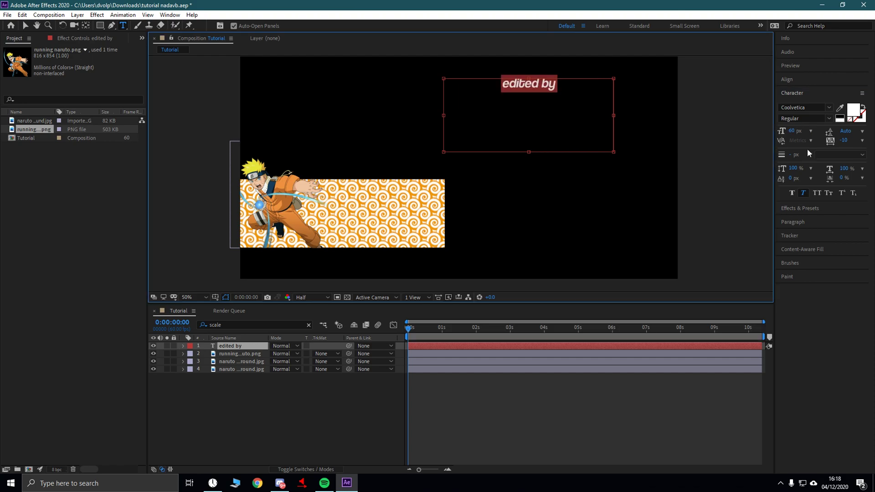
pyautogui.click(25, 26)
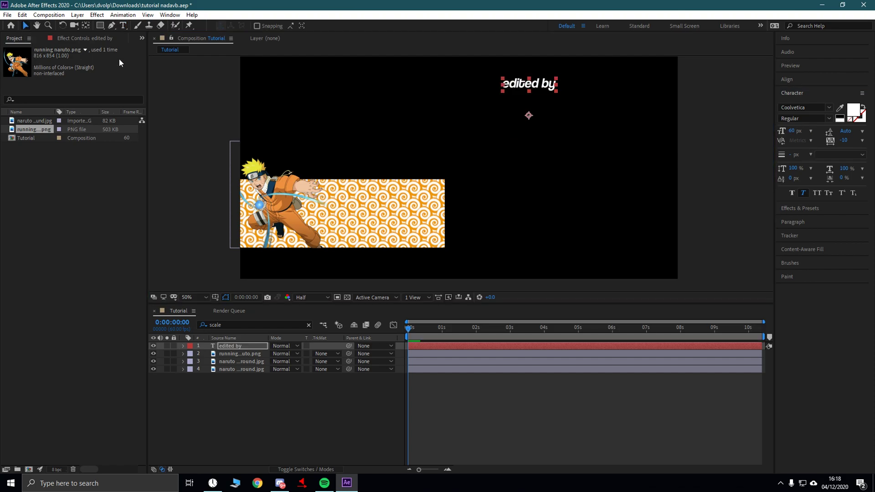
# - Move 'edited by' onto the orange banner and apply S_DropShadow to it
pyautogui.moveTo(520, 93); pyautogui.dragTo(386, 202)
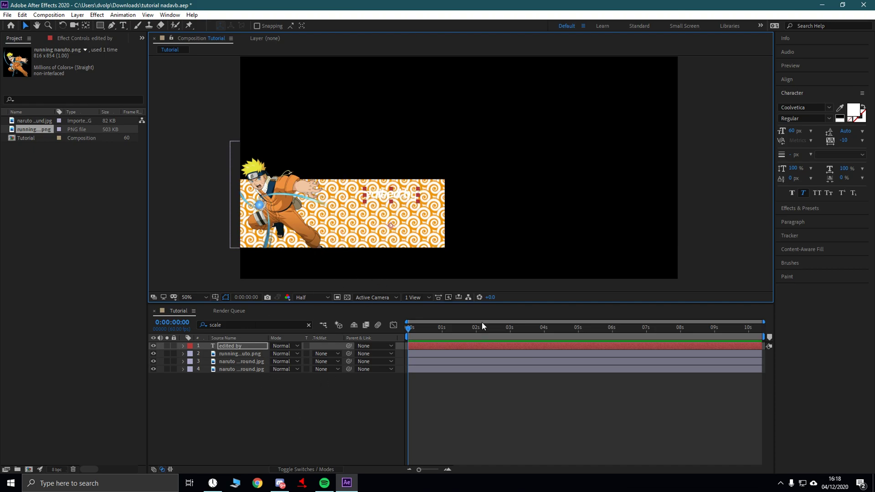
pyautogui.click(799, 208)
pyautogui.click(805, 118)
pyautogui.write('s_drop')
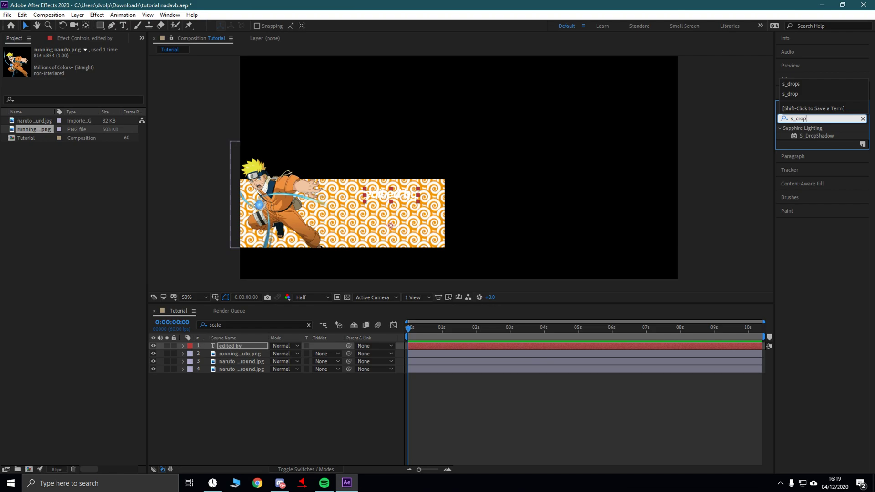
pyautogui.moveTo(801, 137); pyautogui.dragTo(228, 346)
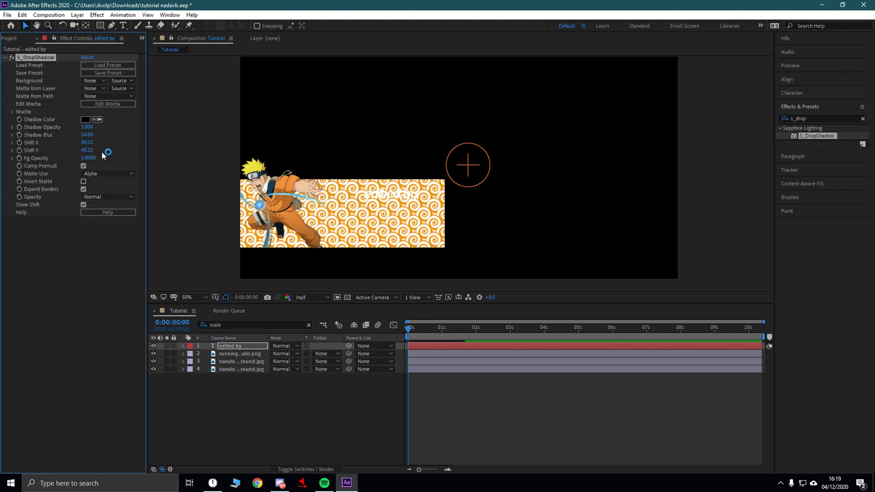
# - Load the lol preset into the S_DropShadow effect
pyautogui.click(105, 67)
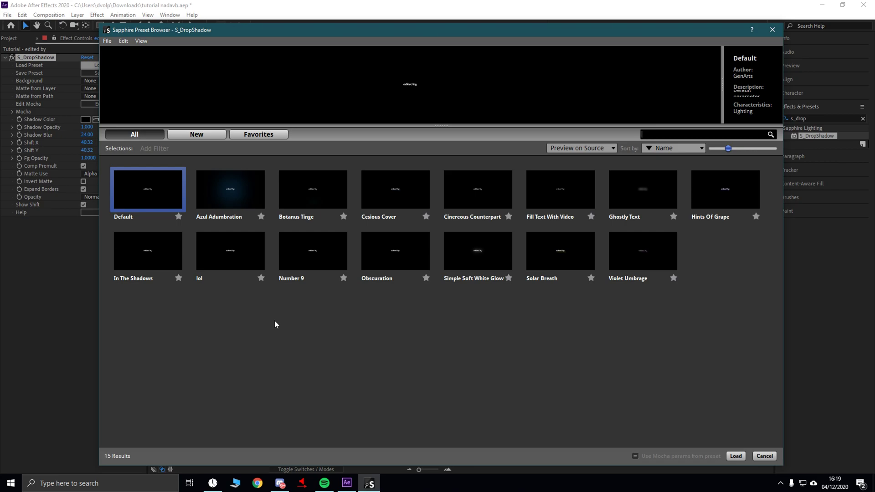
pyautogui.click(217, 257)
pyautogui.click(736, 456)
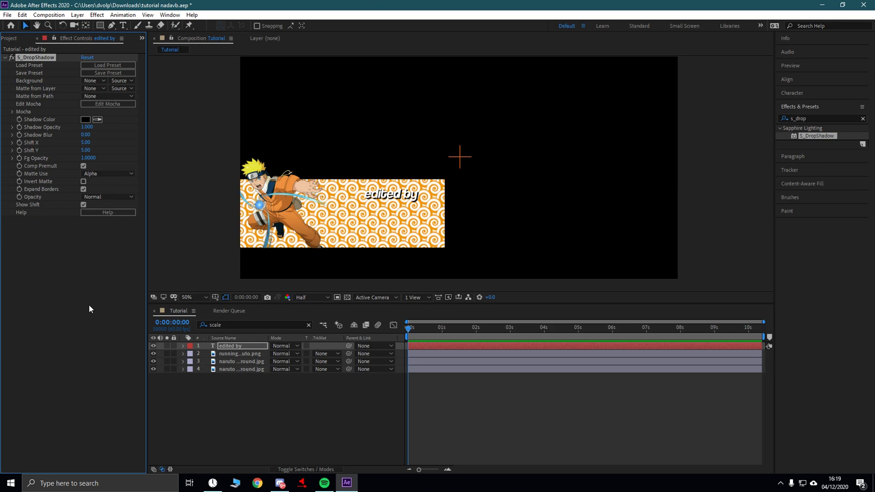
pyautogui.click(822, 269)
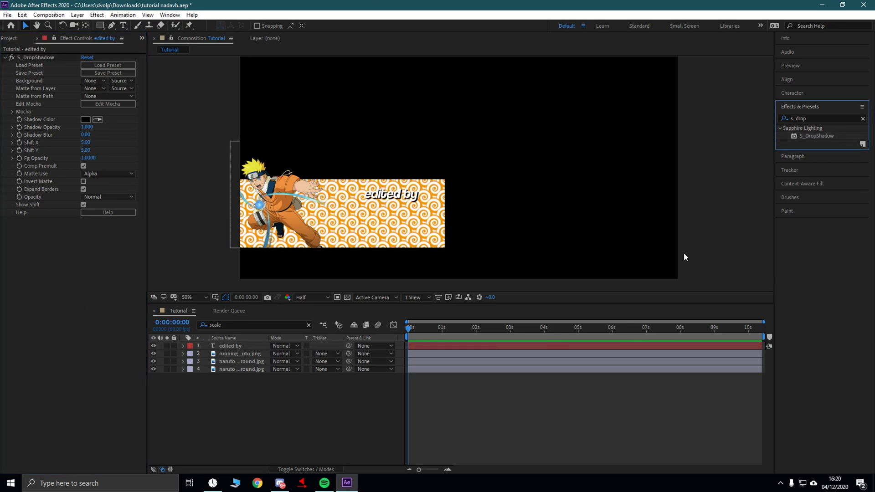
pyautogui.click(833, 118)
# - Apply a Transform effect to the 'edited by' layer with Skew set to -10
pyautogui.press('BackSpace')
pyautogui.press('BackSpace')
pyautogui.press('BackSpace')
pyautogui.press('BackSpace')
pyautogui.press('BackSpace')
pyautogui.press('BackSpace')
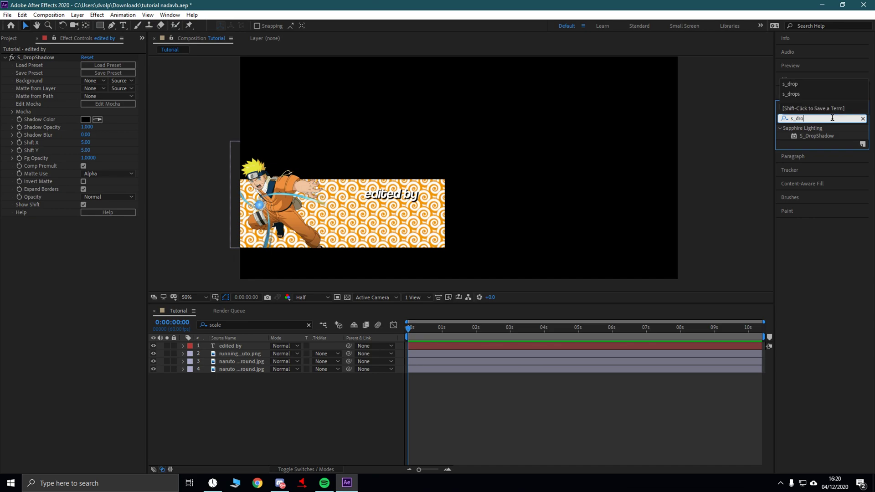
pyautogui.write('transform')
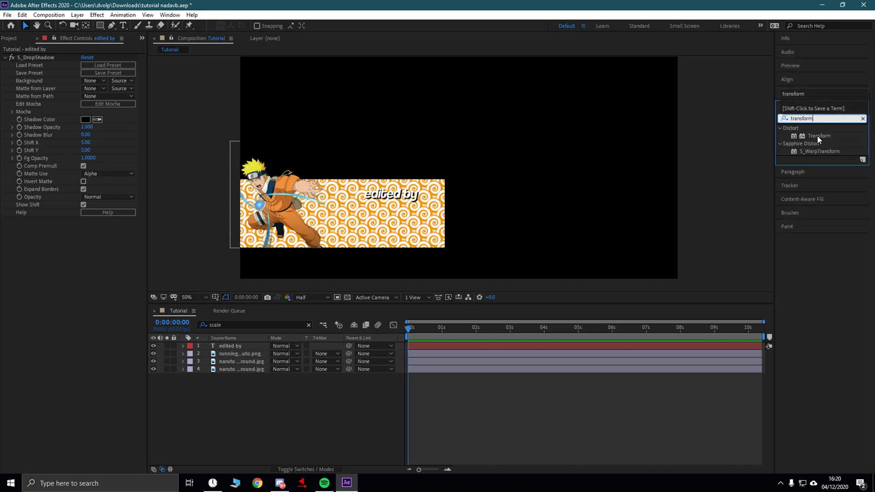
pyautogui.moveTo(818, 135); pyautogui.dragTo(229, 346)
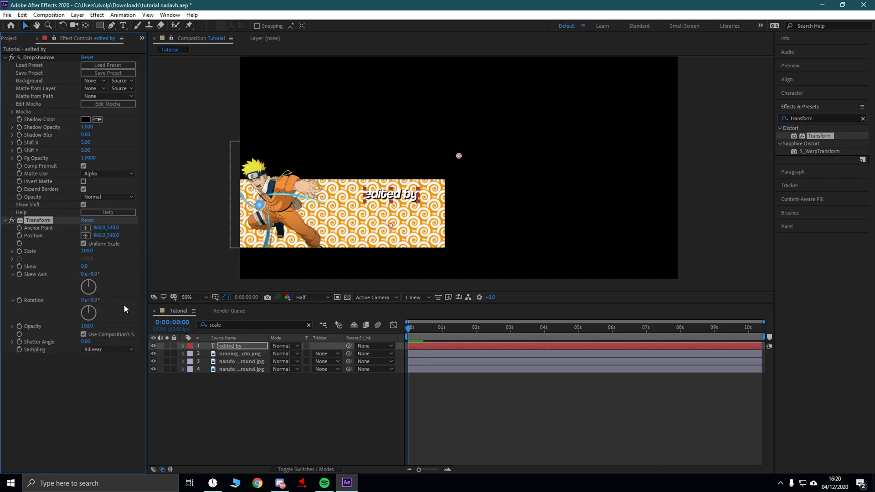
pyautogui.click(85, 268)
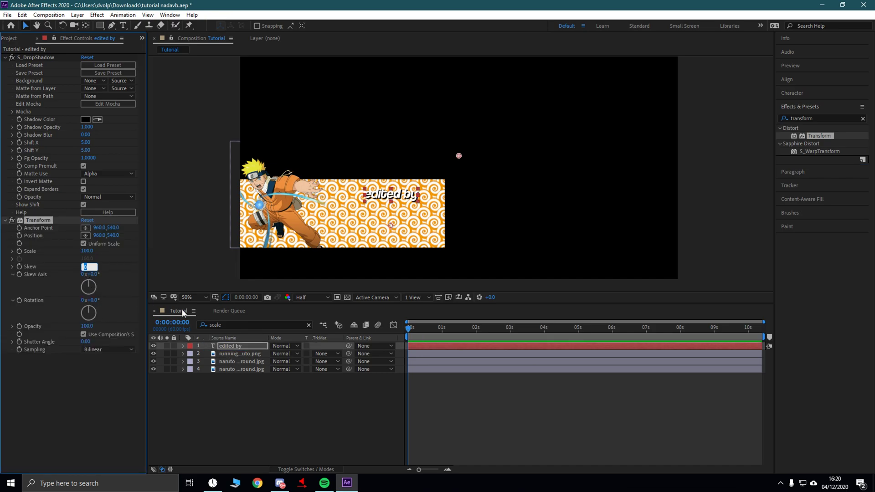
pyautogui.write('-10')
pyautogui.press('Return')
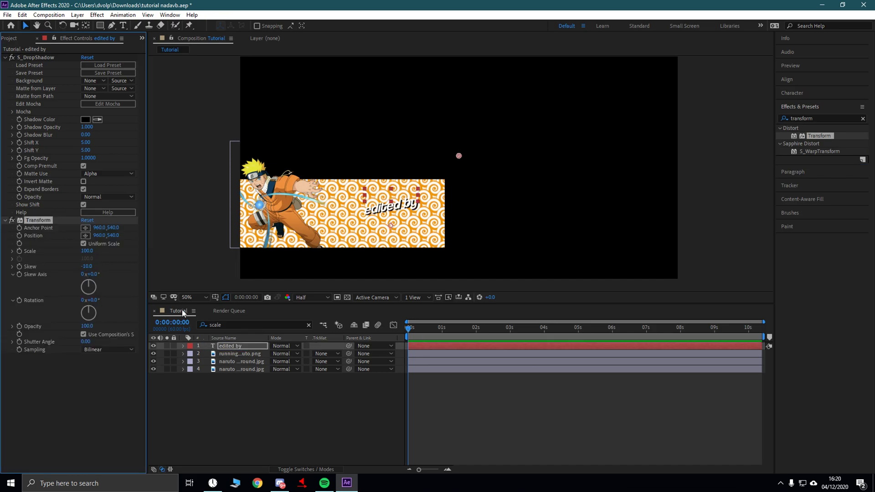
pyautogui.click(394, 209)
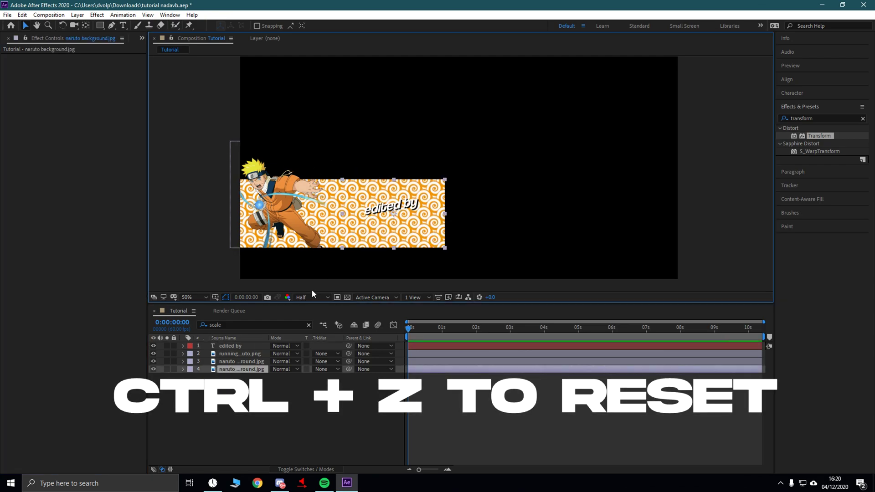
pyautogui.click(233, 346)
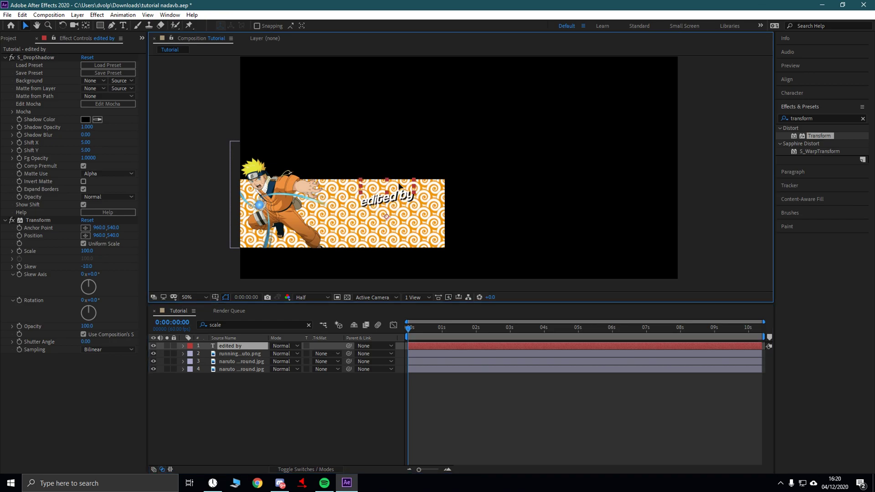
pyautogui.click(250, 375)
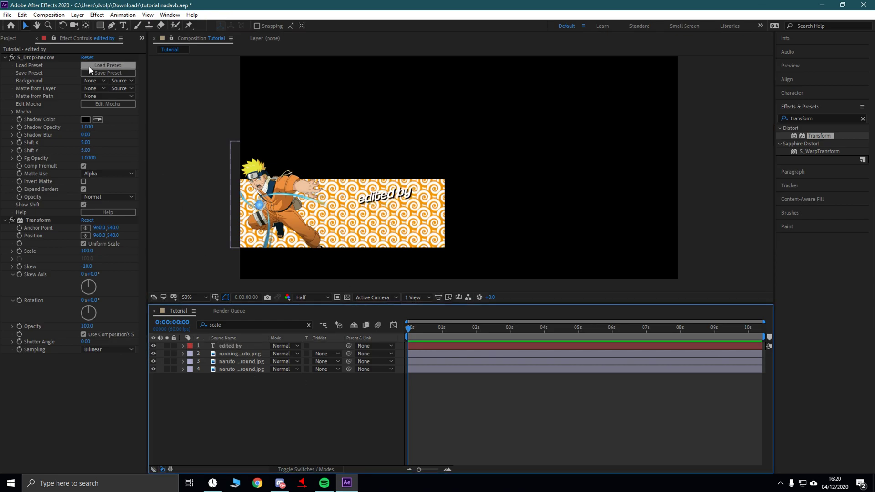
pyautogui.click(221, 346)
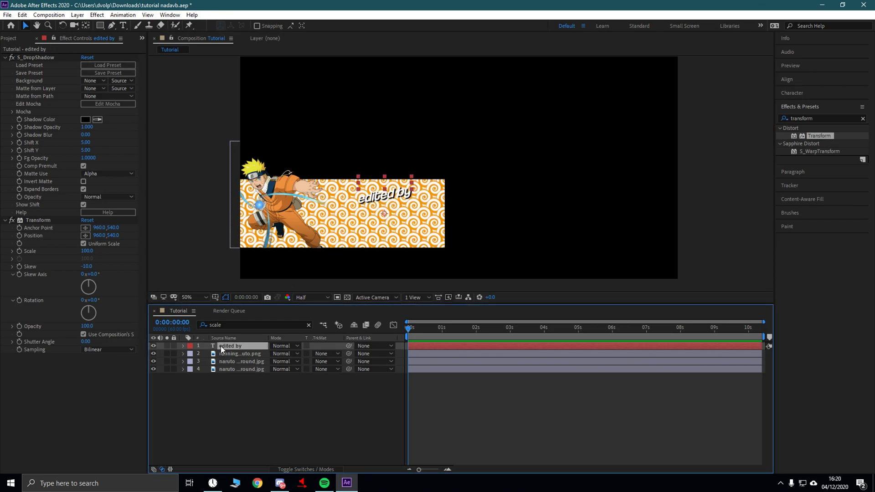
# - Duplicate the 'edited by' text layer twice
pyautogui.hotkey('ctrl', 'd')
pyautogui.hotkey('ctrl', 'd')
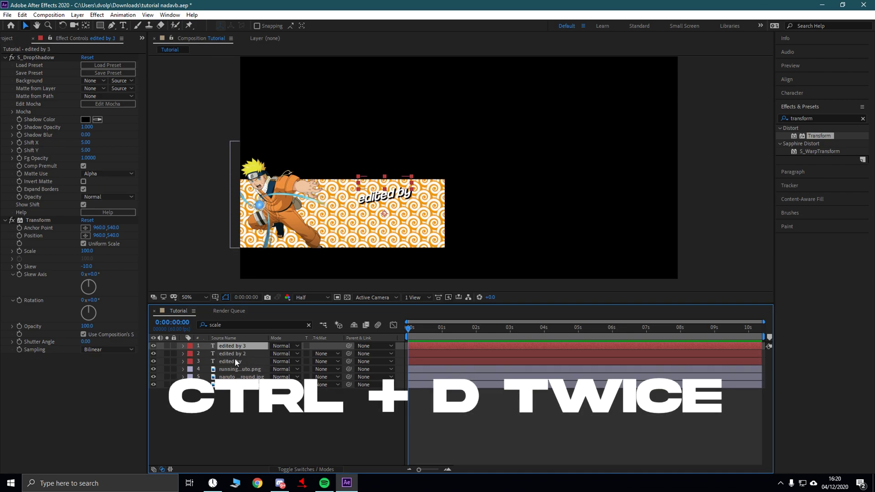
pyautogui.click(392, 196)
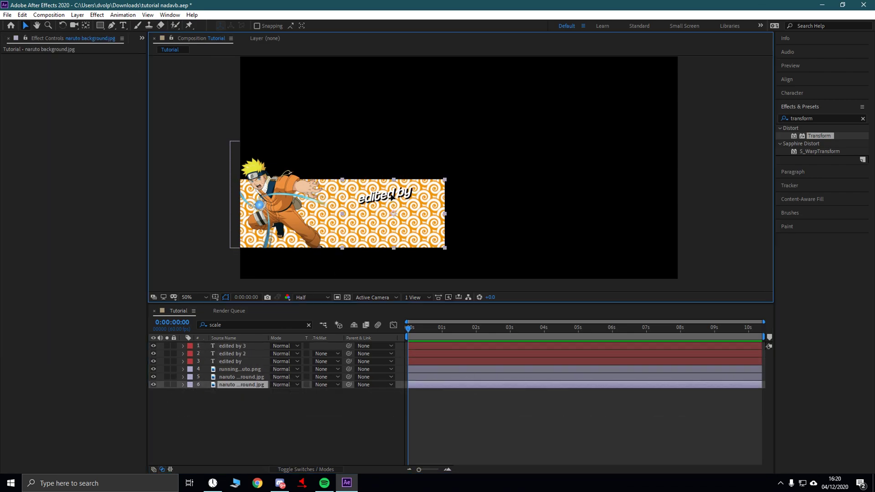
pyautogui.moveTo(392, 197); pyautogui.dragTo(389, 212)
pyautogui.click(238, 361)
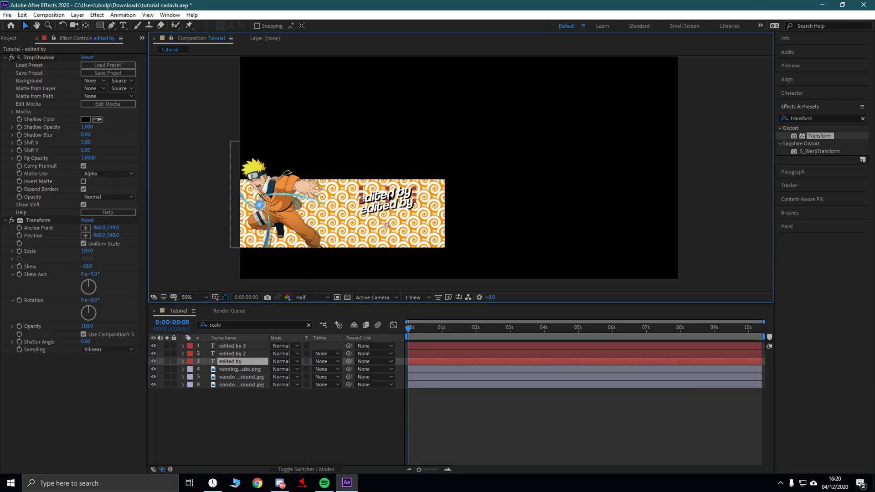
# - Set the 'edited by 2' copy to Ninja Naruto font at 150 px
pyautogui.click(256, 354)
pyautogui.click(791, 93)
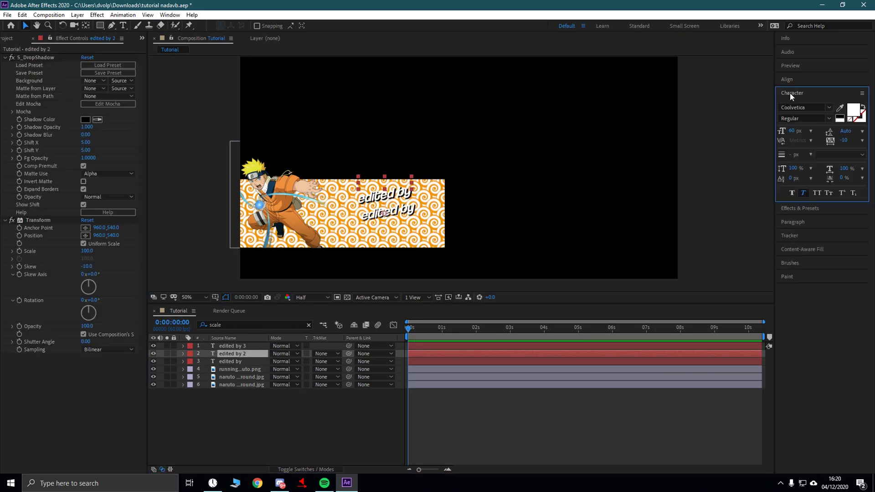
pyautogui.click(792, 132)
pyautogui.write('150')
pyautogui.press('Return')
pyautogui.click(816, 109)
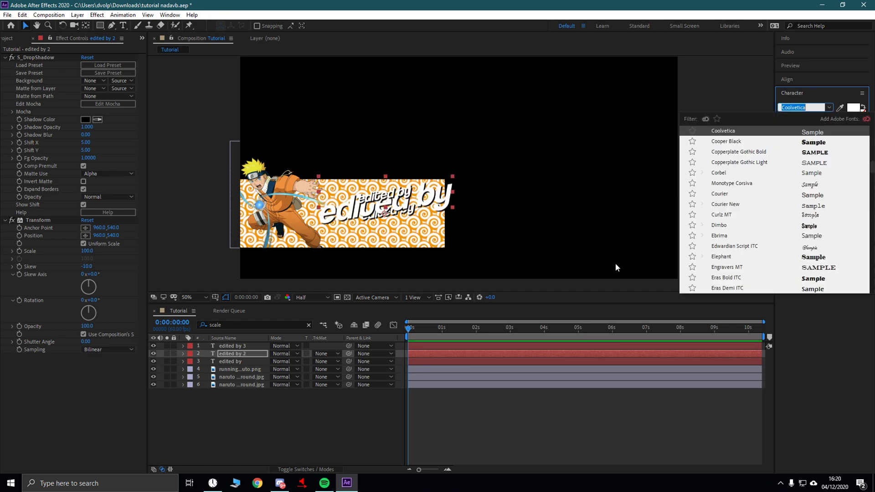
pyautogui.scroll(-10, 729, 200)
pyautogui.scroll(-15, 728, 201)
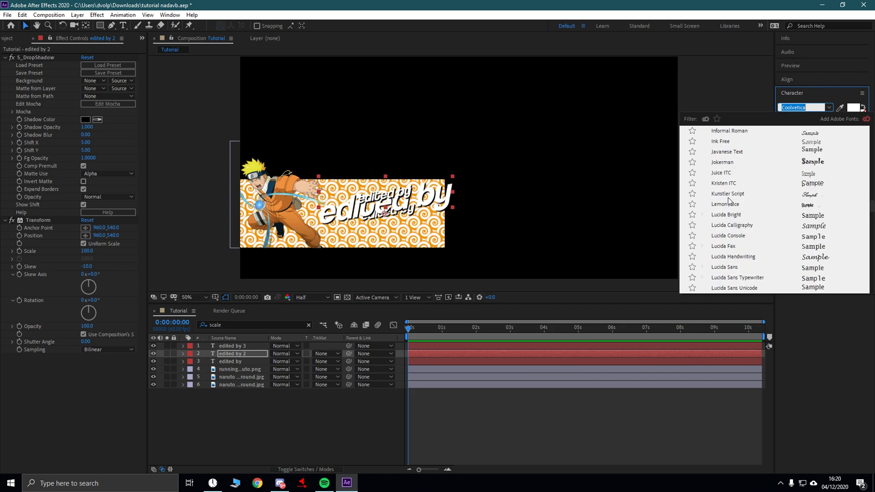
pyautogui.scroll(-3, 731, 201)
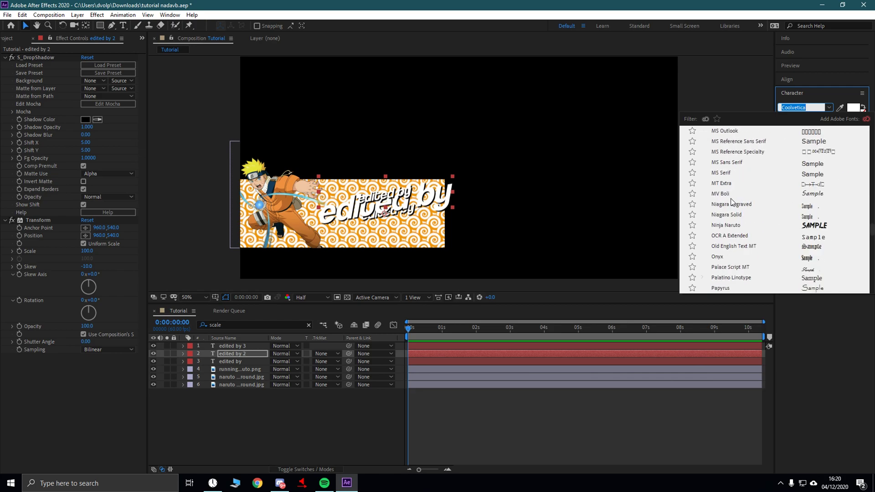
pyautogui.click(753, 226)
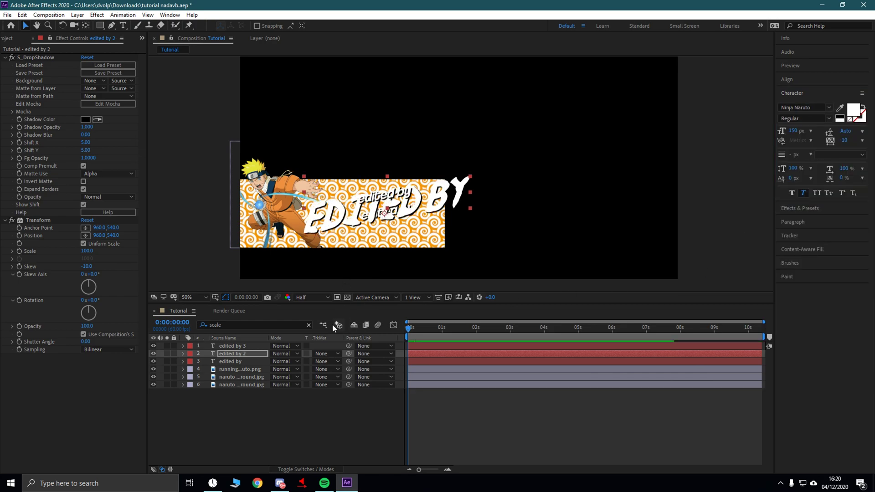
# - Retype the copy as the editor's name and nudge it slightly right and down
pyautogui.doubleClick(238, 353)
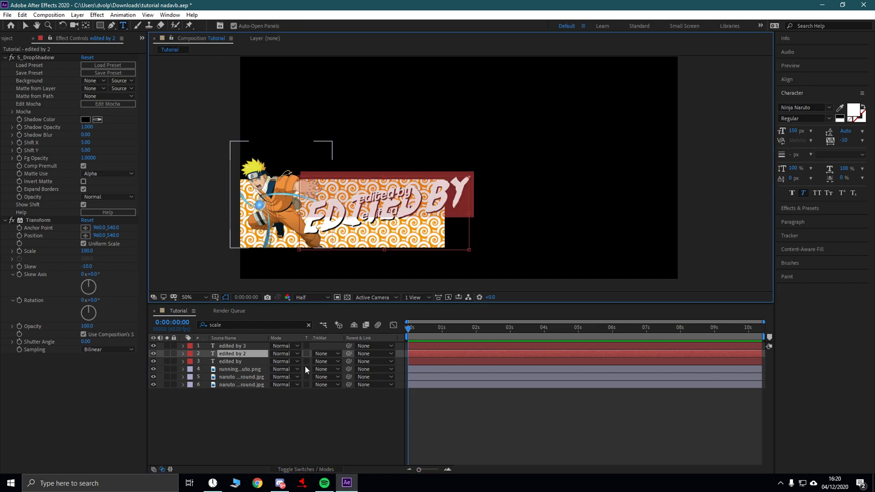
pyautogui.write('Dann0')
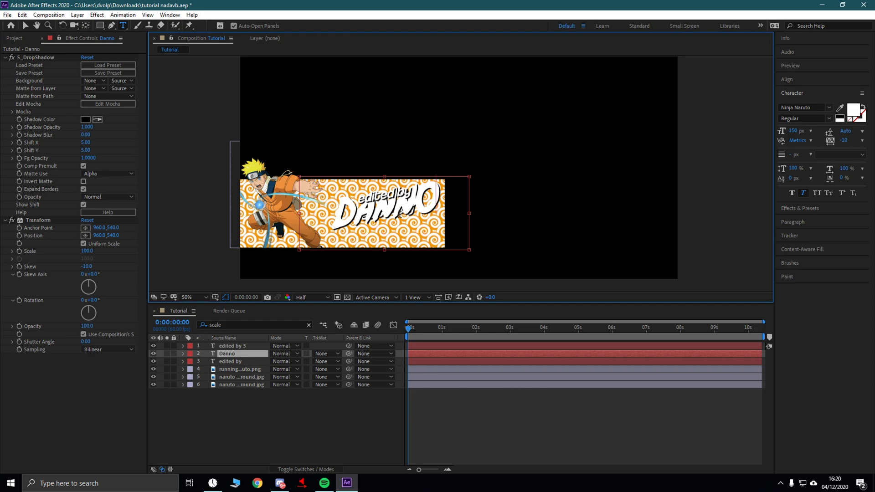
pyautogui.press('BackSpace')
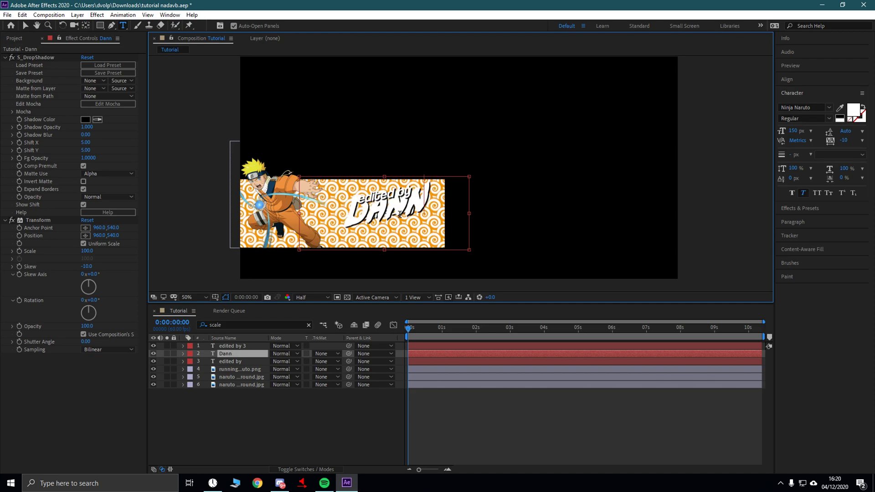
pyautogui.write('0')
pyautogui.press('BackSpace')
pyautogui.write('o')
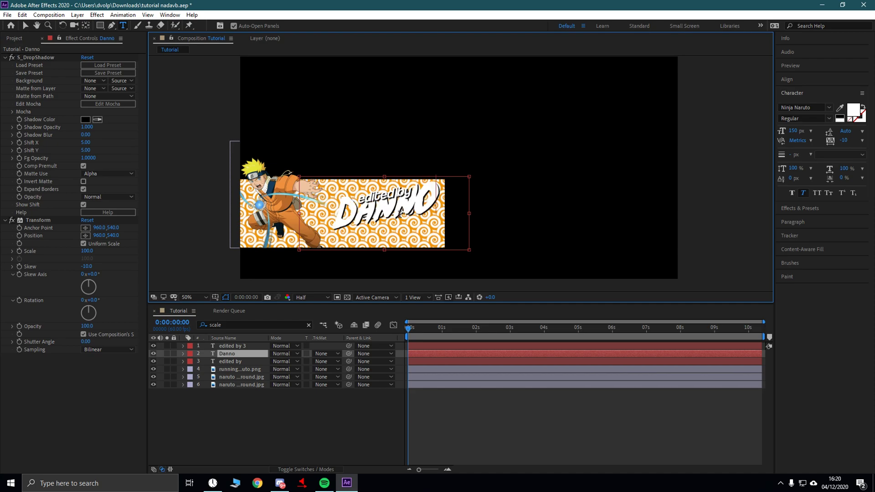
pyautogui.click(25, 25)
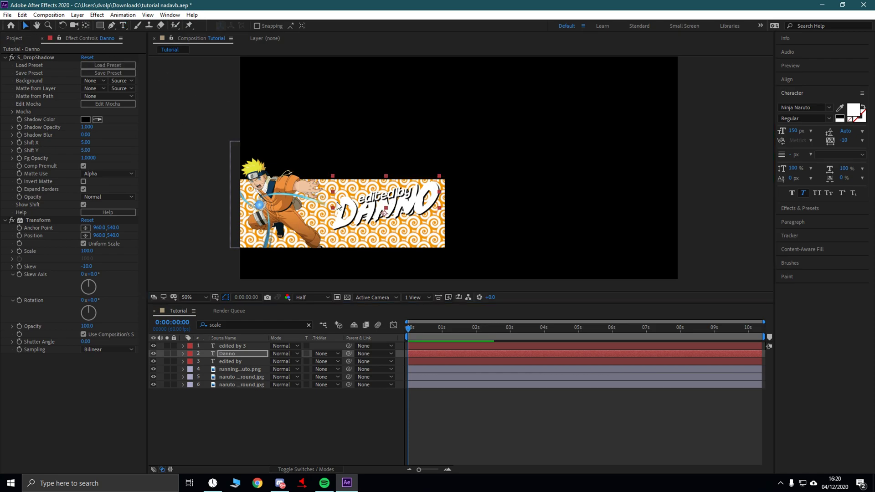
pyautogui.moveTo(384, 220); pyautogui.dragTo(385, 223)
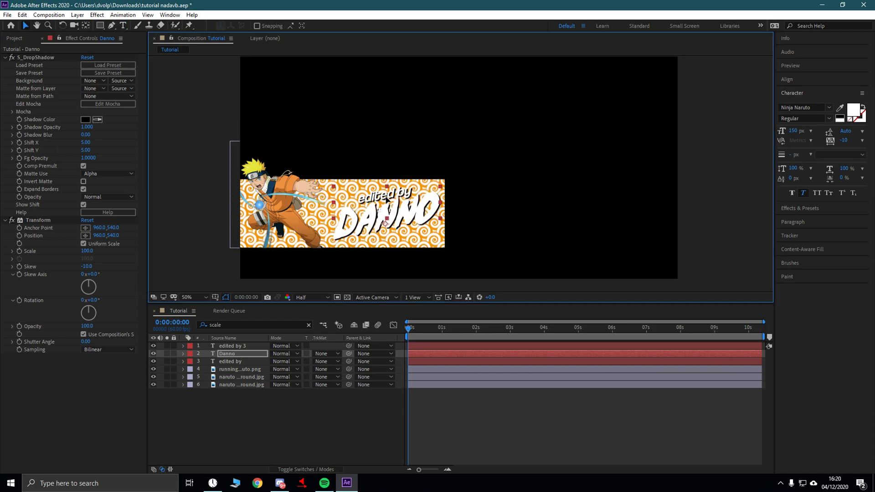
pyautogui.click(228, 347)
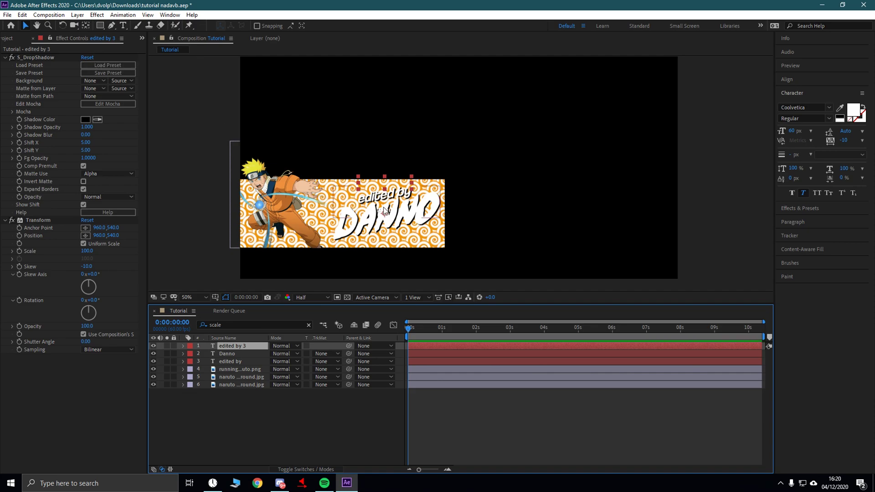
# - Arrange the texts: one 'edited by' below the name, the other above it
pyautogui.click(384, 198)
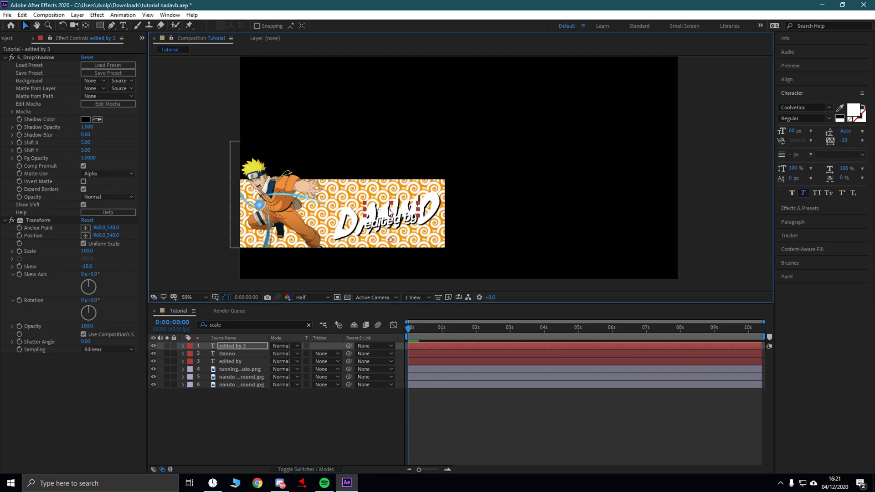
pyautogui.click(231, 361)
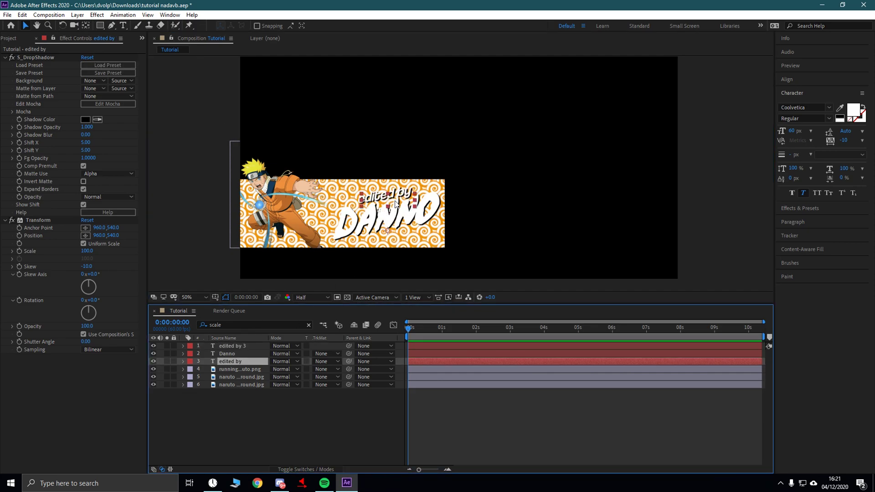
pyautogui.moveTo(395, 188); pyautogui.dragTo(405, 228)
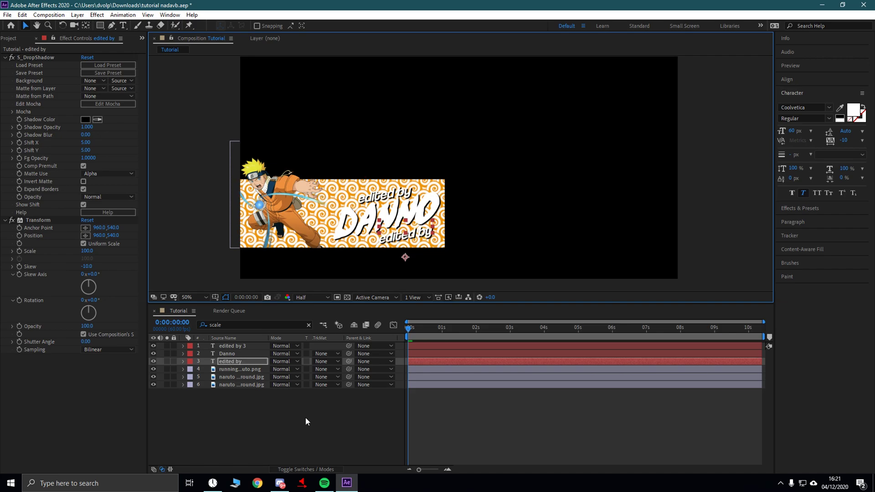
pyautogui.click(306, 418)
pyautogui.click(255, 346)
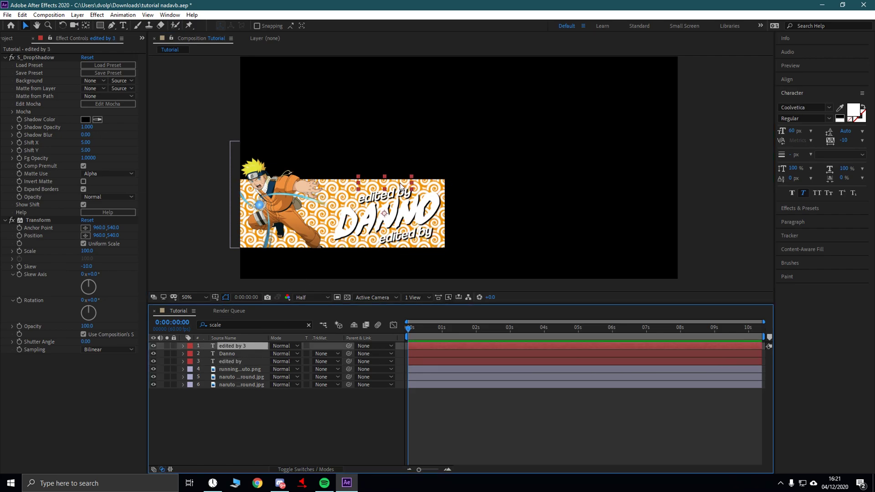
pyautogui.moveTo(400, 182); pyautogui.dragTo(390, 178)
pyautogui.click(239, 353)
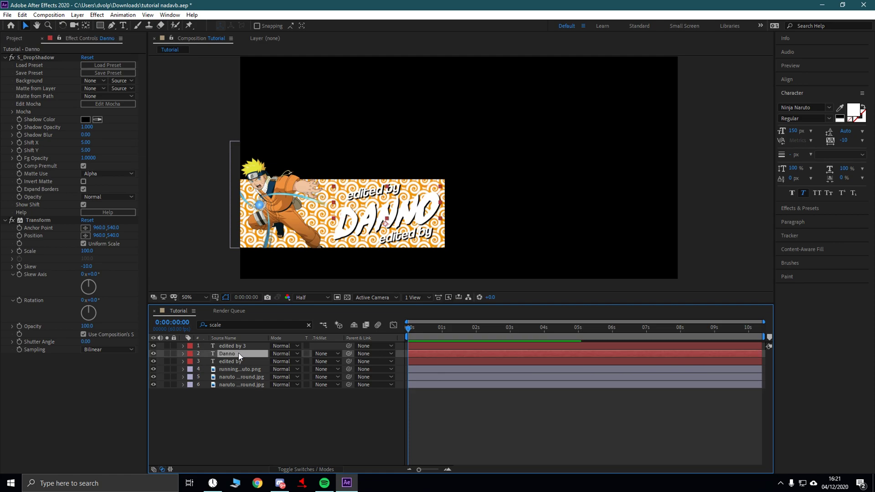
pyautogui.moveTo(388, 214); pyautogui.dragTo(385, 210)
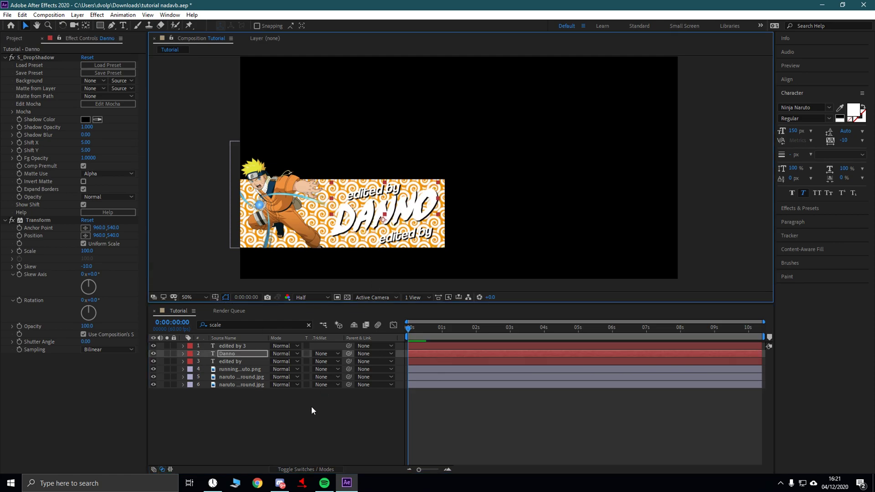
# - Retype the lower 'edited by' text as the editor's @ social handle
pyautogui.click(235, 361)
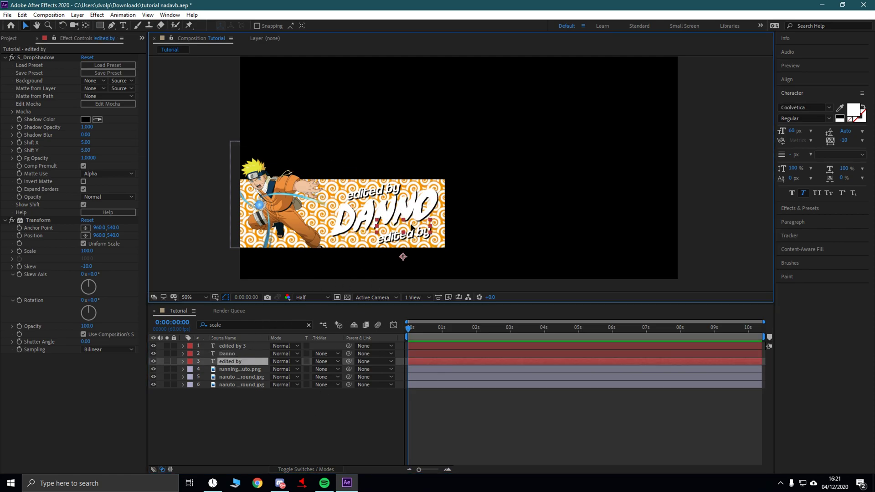
pyautogui.doubleClick(239, 362)
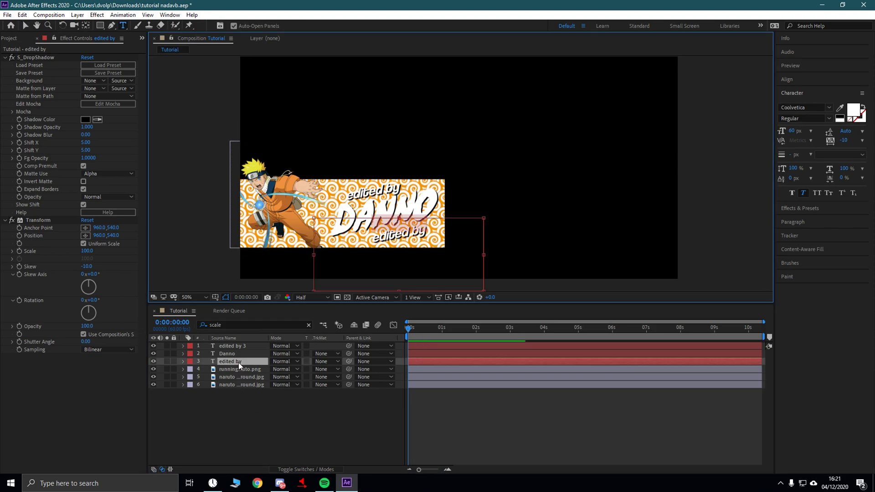
pyautogui.write('@Da')
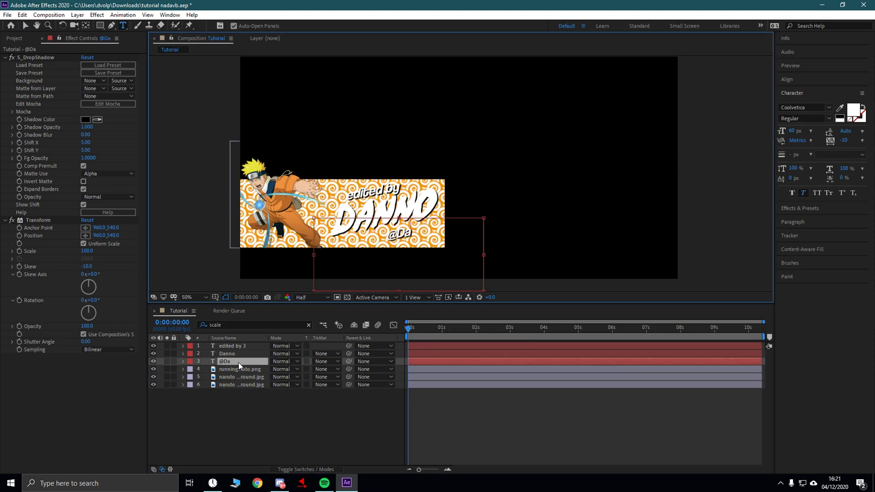
pyautogui.write('nn0FN')
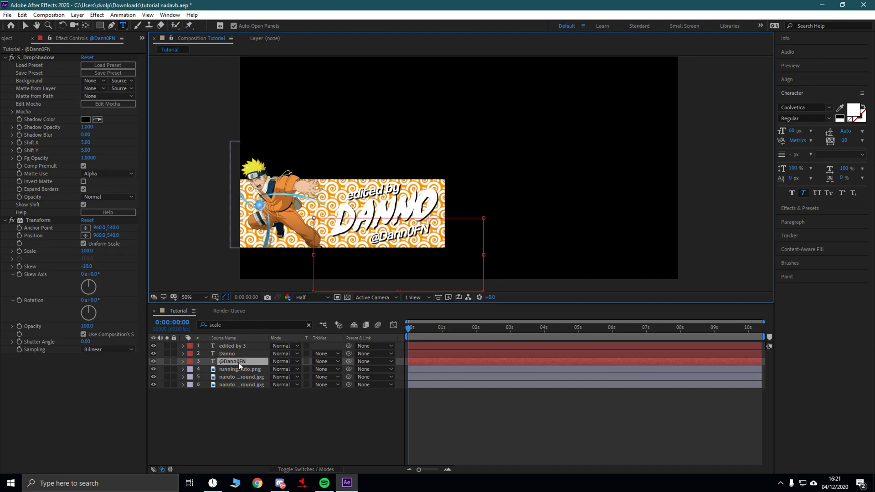
pyautogui.click(255, 436)
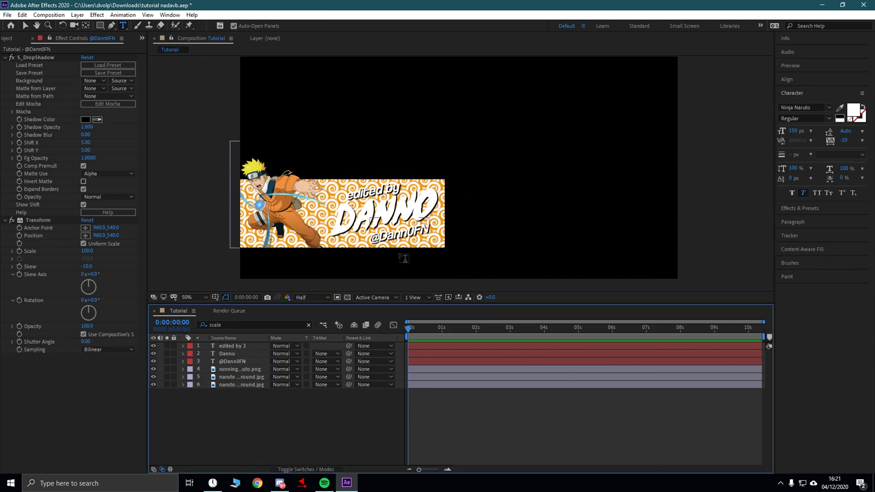
pyautogui.click(238, 377)
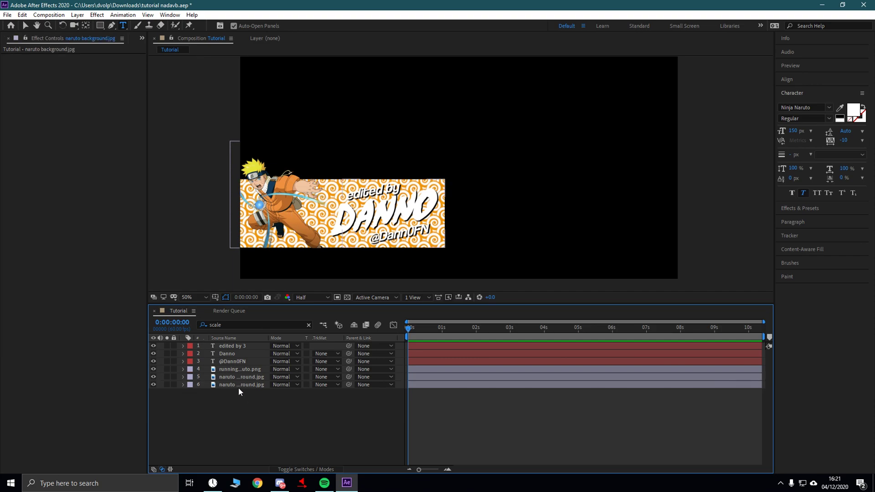
# - Search Effects & Presets for 'huesat' and apply S_HueSatBright to the naruto background layers
pyautogui.hotkey('ctrl', 'shift', 'a')
pyautogui.doubleClick(211, 325)
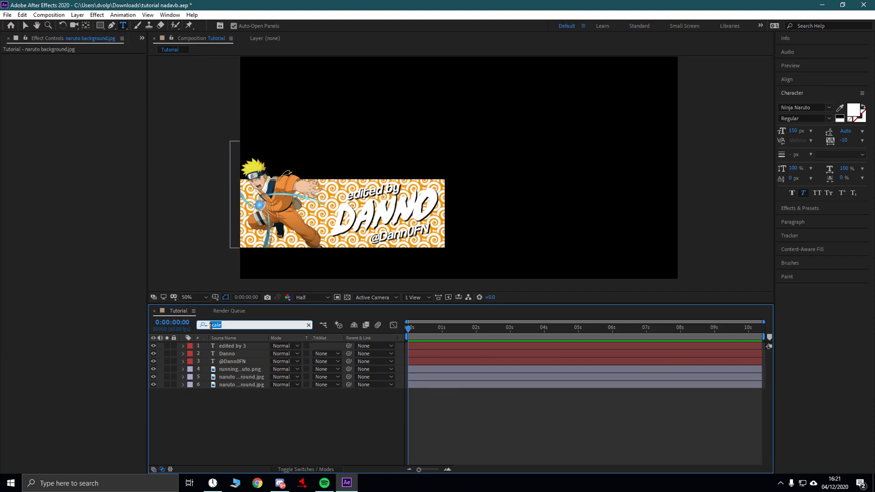
pyautogui.click(797, 208)
pyautogui.moveTo(819, 135); pyautogui.dragTo(770, 127)
pyautogui.write('huesat')
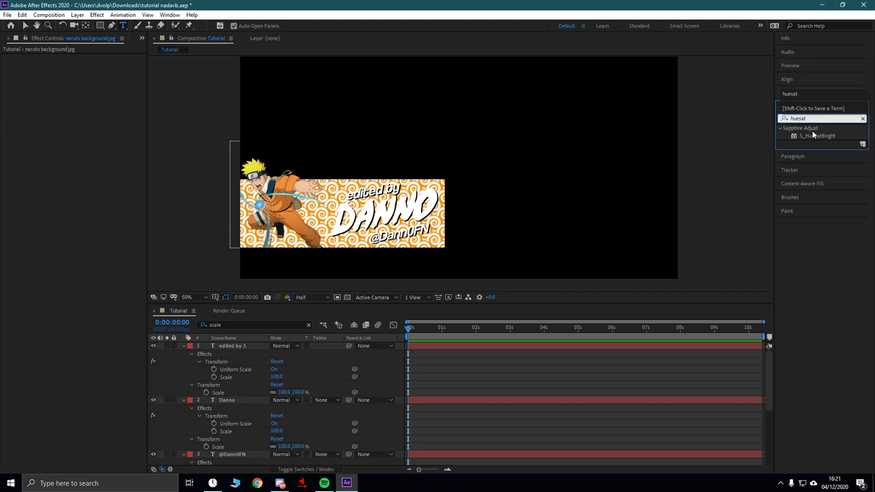
pyautogui.moveTo(812, 134); pyautogui.dragTo(282, 337)
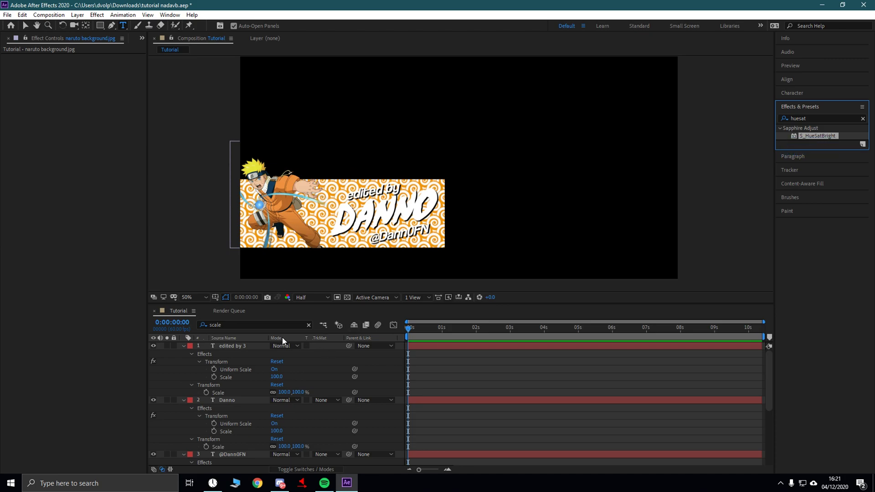
pyautogui.click(309, 326)
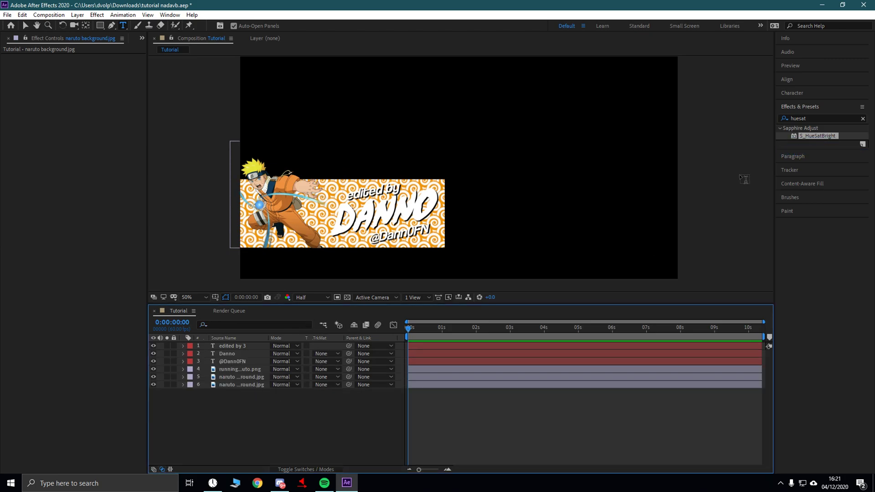
pyautogui.moveTo(825, 136); pyautogui.dragTo(269, 382)
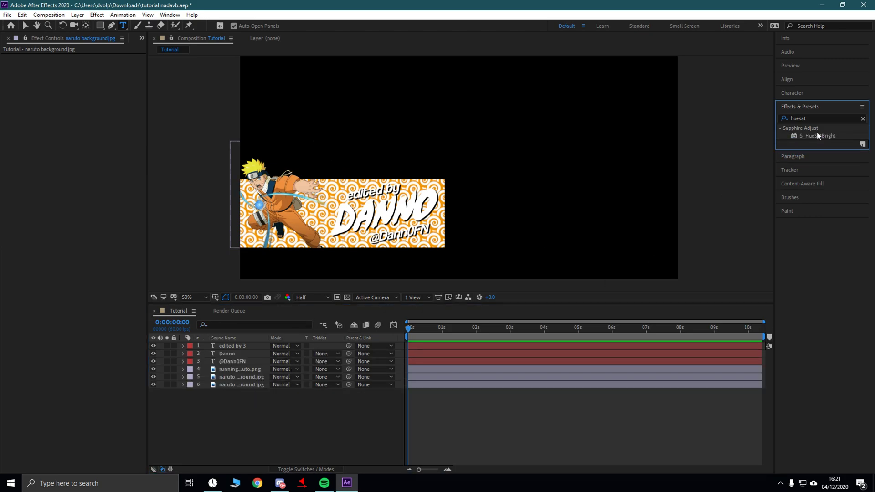
pyautogui.moveTo(816, 135); pyautogui.dragTo(246, 378)
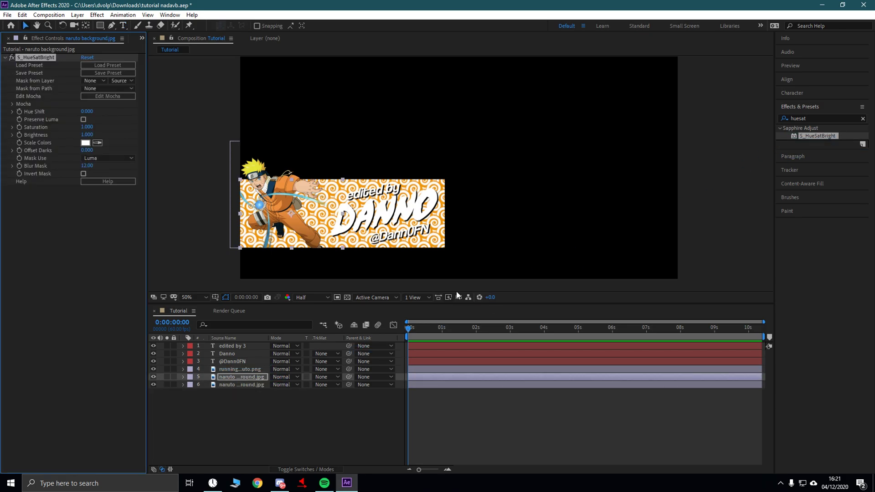
pyautogui.moveTo(807, 139); pyautogui.dragTo(242, 382)
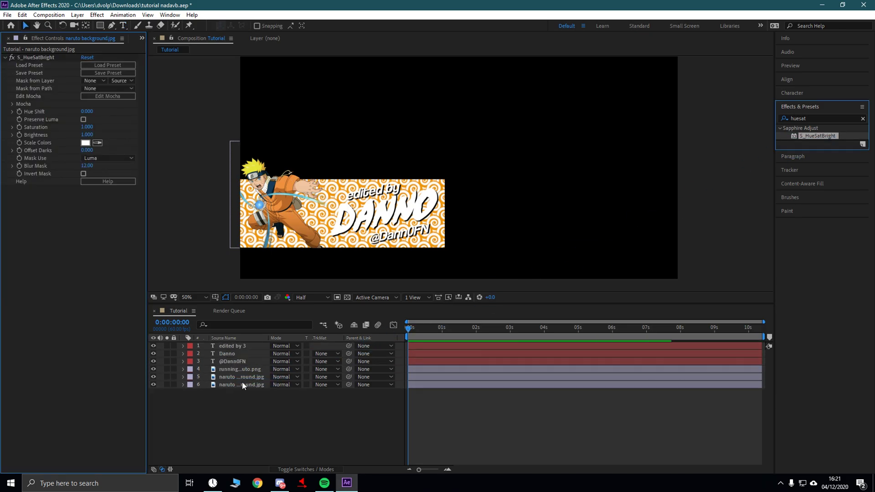
pyautogui.click(233, 376)
# - Try S_HueSatBright Brightness values 0.4, then 0.6, on both naruto backgrounds
pyautogui.click(89, 135)
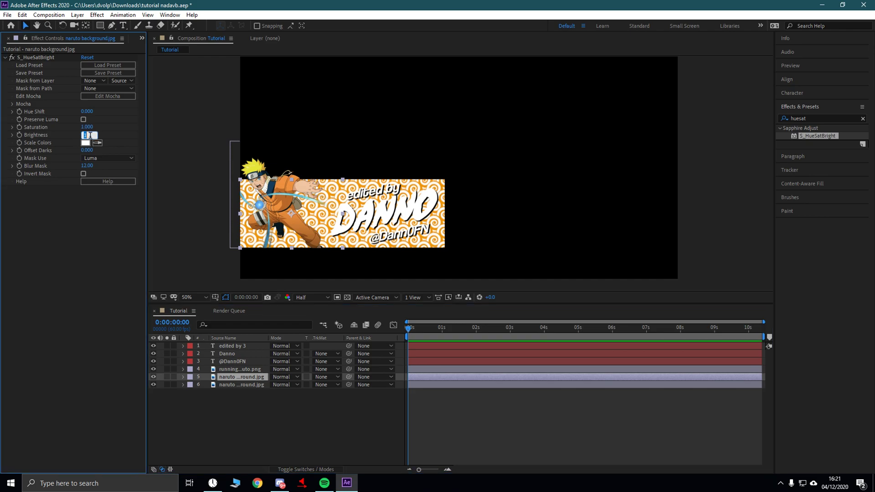
pyautogui.write('0.4')
pyautogui.press('Return')
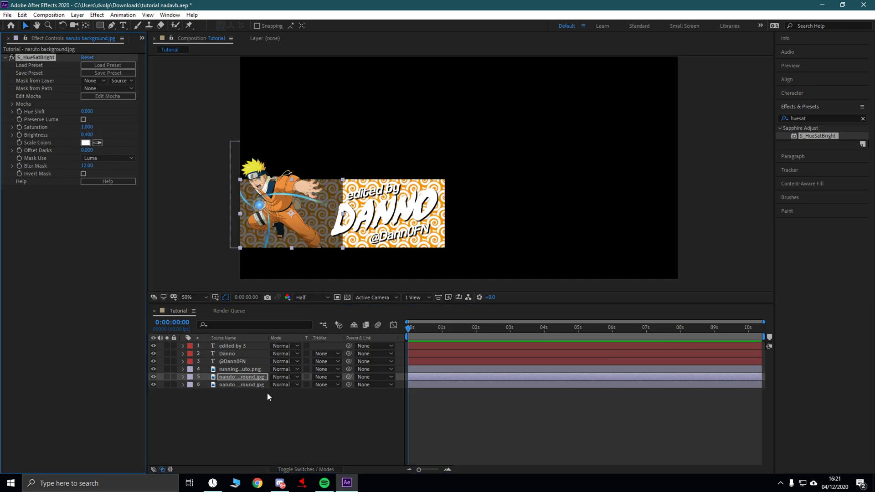
pyautogui.click(246, 385)
pyautogui.click(88, 135)
pyautogui.write('0')
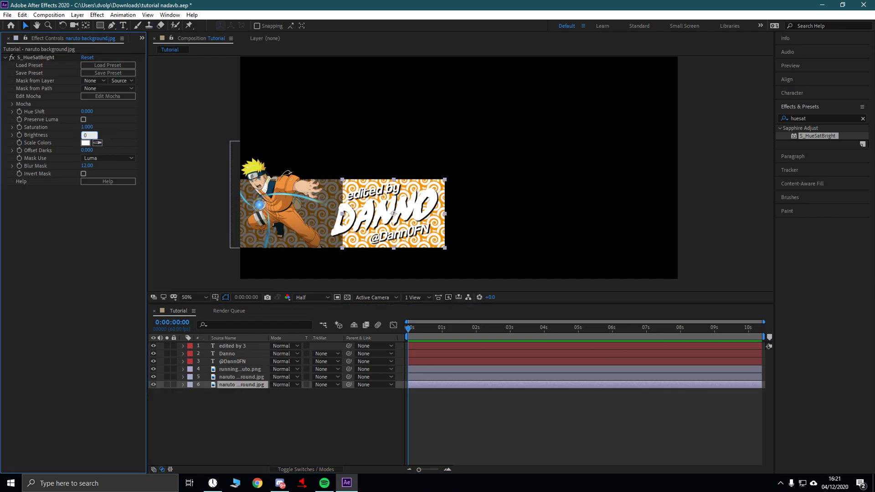
pyautogui.write('.4')
pyautogui.press('Return')
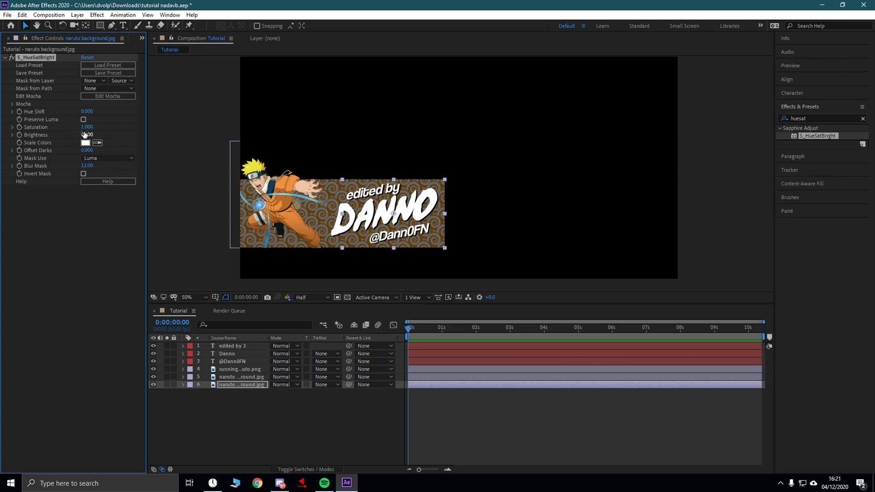
pyautogui.write('0.6')
pyautogui.press('Return')
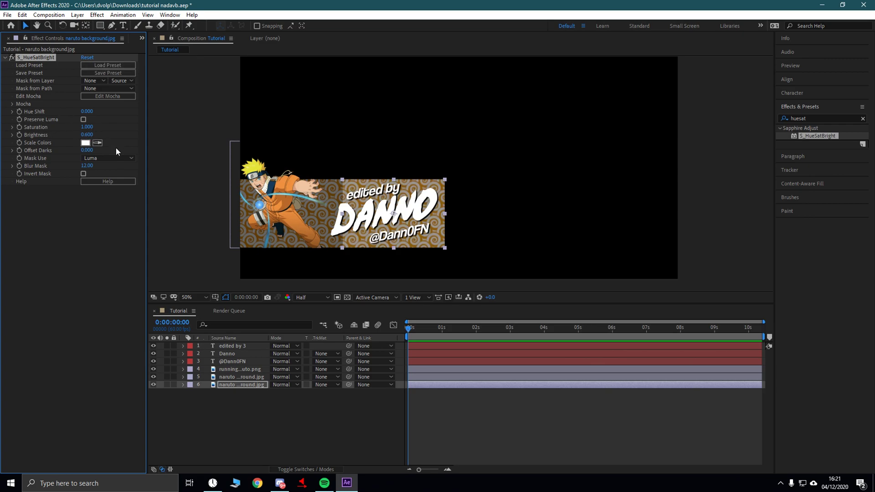
pyautogui.click(232, 377)
pyautogui.click(87, 135)
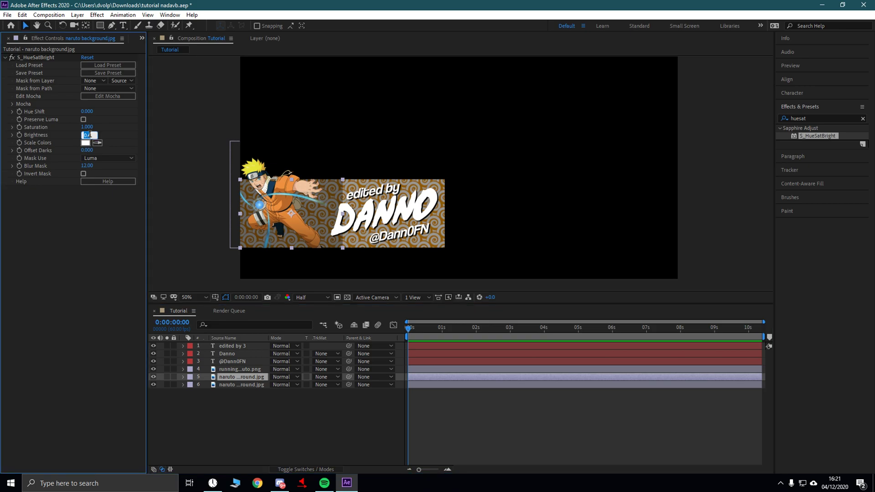
pyautogui.press('Return')
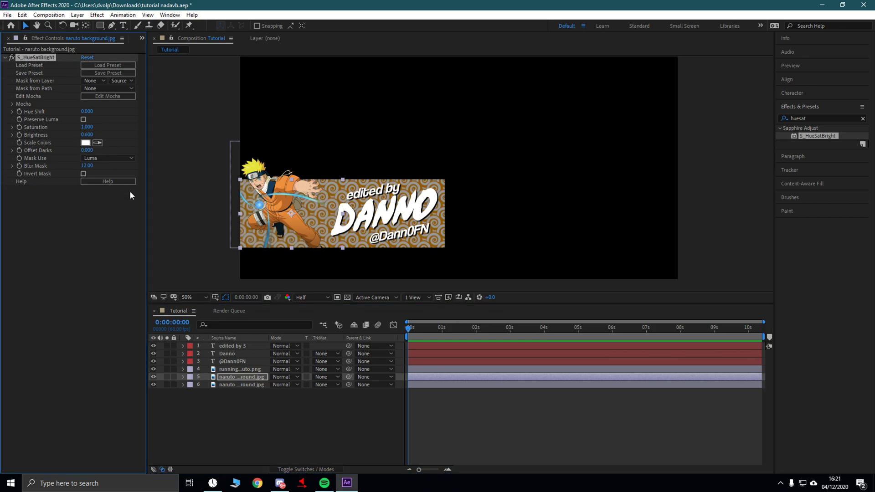
# - Set S_HueSatBright Brightness to 0.8 on both naruto background layers
pyautogui.click(87, 134)
pyautogui.write('0.8')
pyautogui.press('Return')
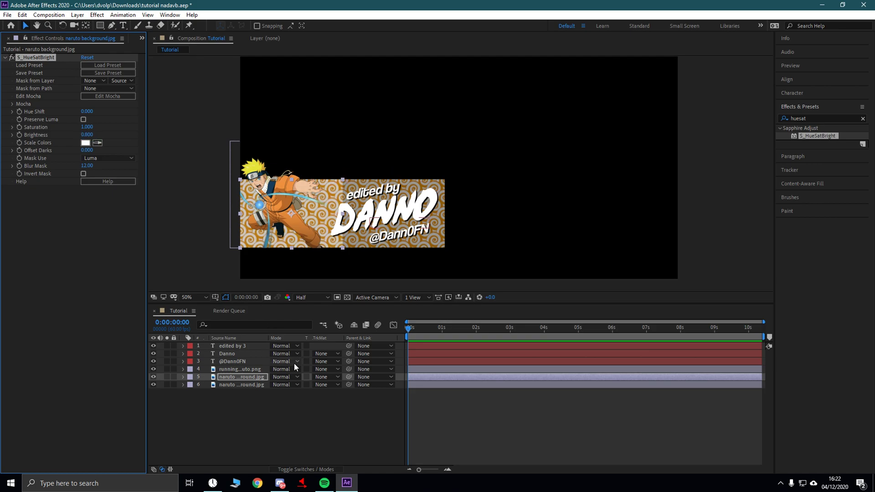
pyautogui.click(237, 383)
pyautogui.click(87, 135)
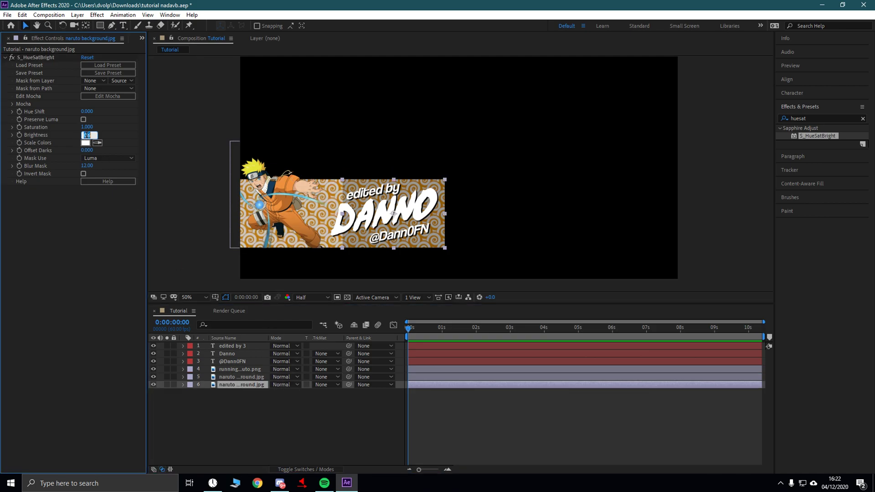
pyautogui.write('0.8')
pyautogui.press('Return')
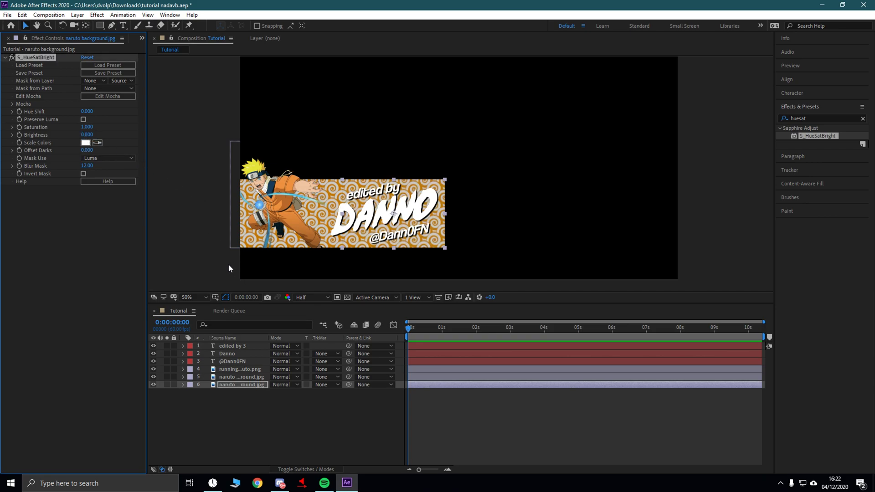
pyautogui.click(273, 398)
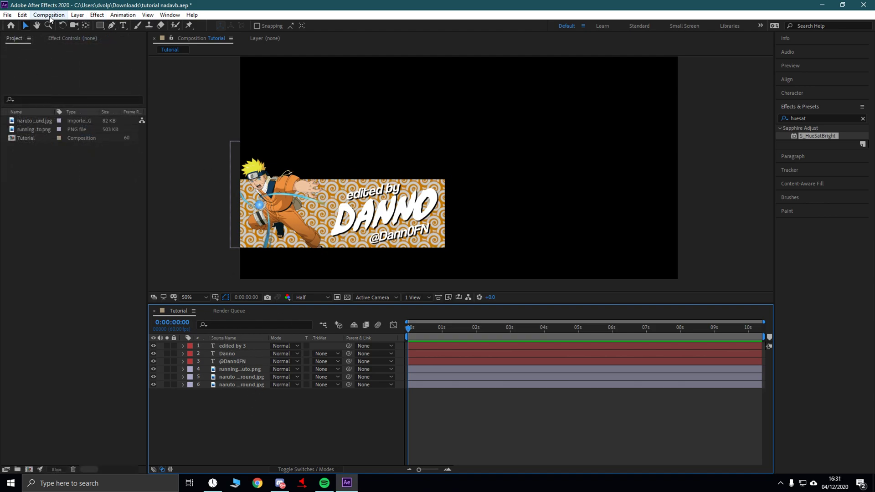
# - Create a new composition named Animation
pyautogui.click(49, 15)
pyautogui.click(60, 27)
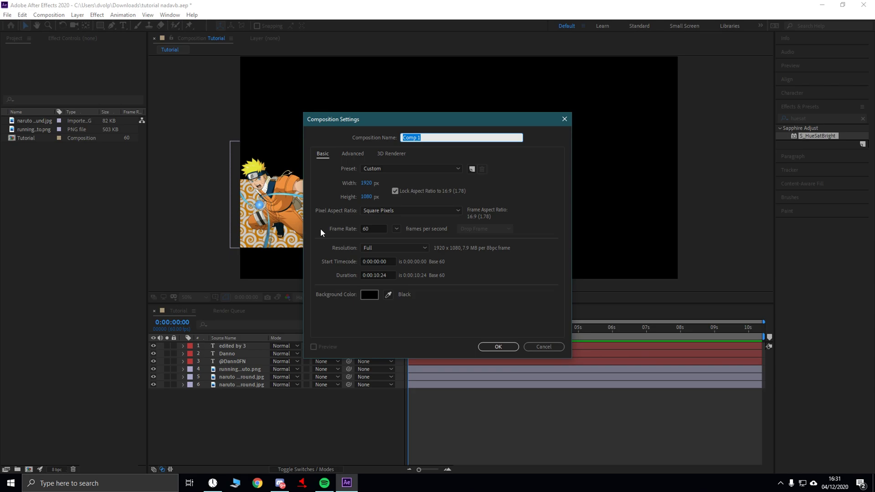
pyautogui.write('Animation')
pyautogui.press('Return')
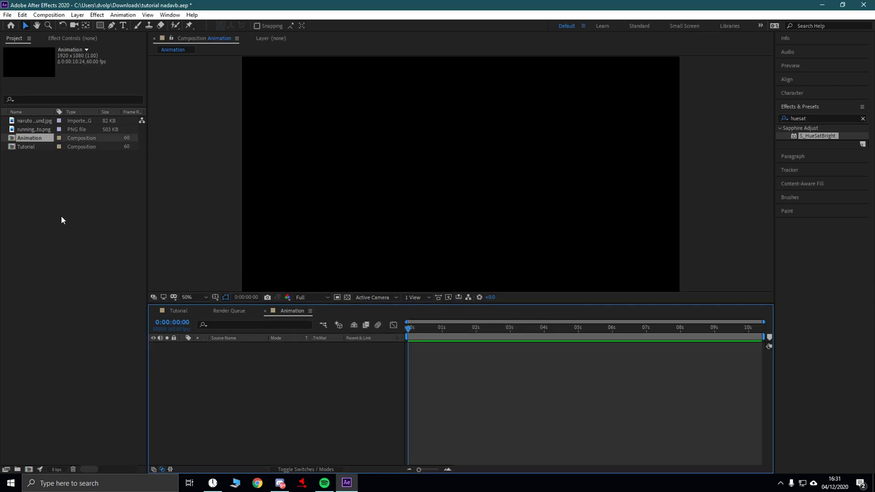
# - Place the Tutorial banner comp from the Project panel into the Animation timeline
pyautogui.click(61, 215)
pyautogui.moveTo(27, 147); pyautogui.dragTo(228, 365)
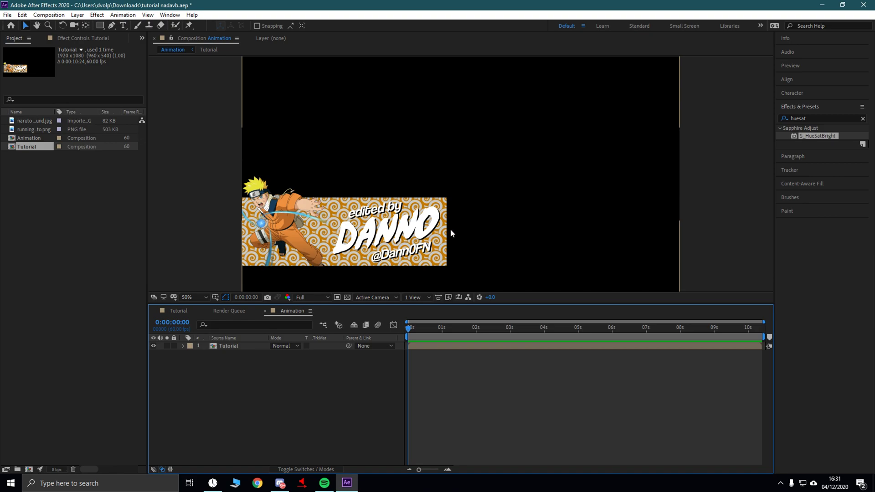
pyautogui.click(98, 26)
# - Draw a tall rectangle and move it level with the banner's right end
pyautogui.moveTo(404, 111); pyautogui.dragTo(427, 176)
pyautogui.press('v')
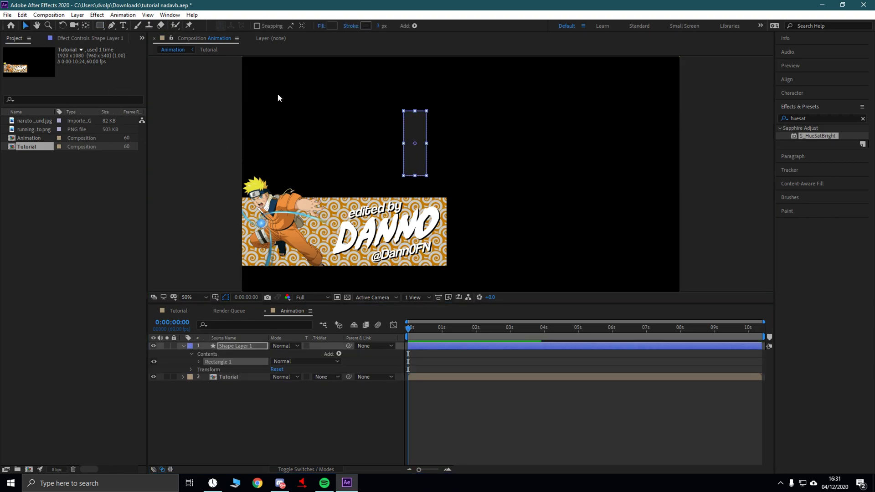
pyautogui.moveTo(417, 145); pyautogui.dragTo(462, 231)
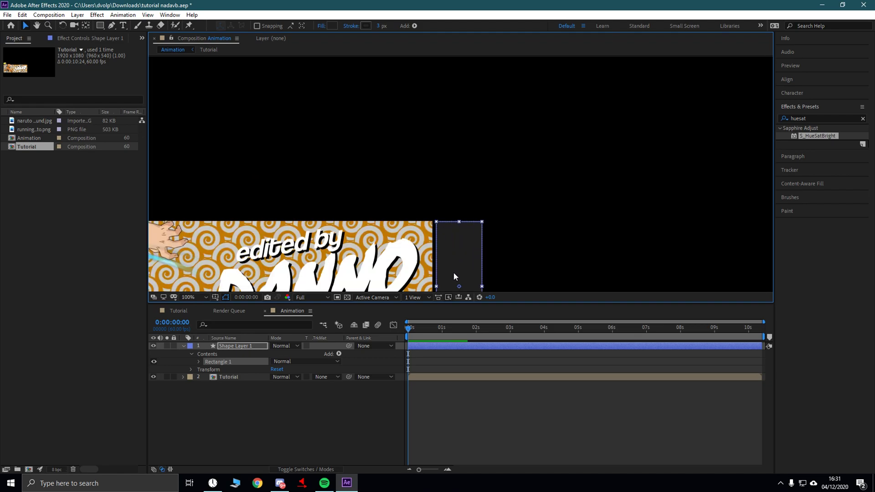
pyautogui.press('.')
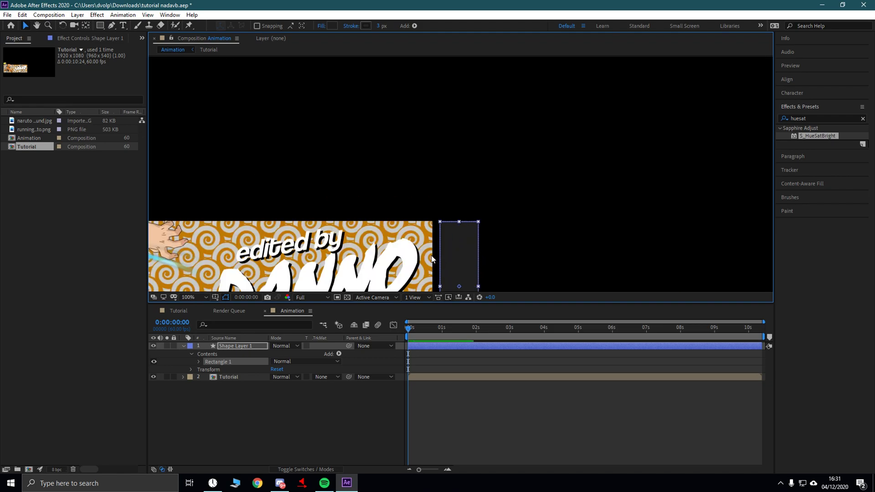
pyautogui.moveTo(483, 203); pyautogui.dragTo(488, 125)
pyautogui.press('v')
pyautogui.moveTo(464, 230); pyautogui.dragTo(455, 235)
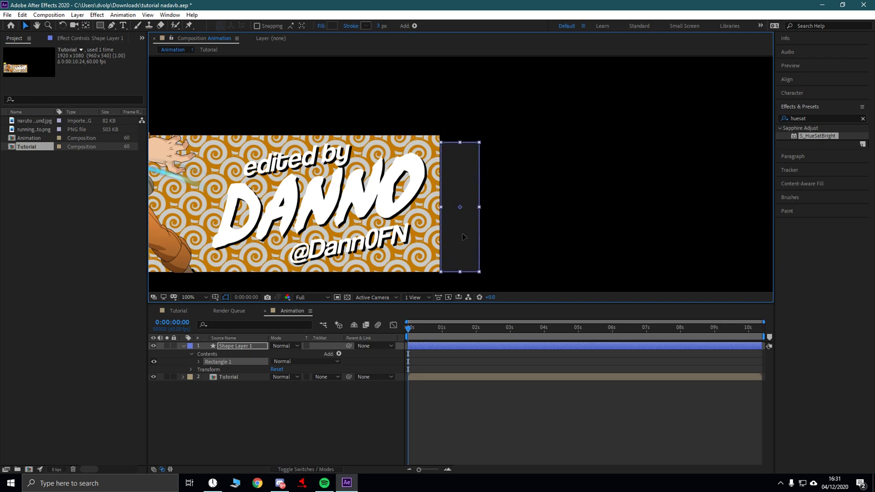
# - Show the transparency grid and align the rectangle's top and bottom edges with the banner
pyautogui.click(348, 298)
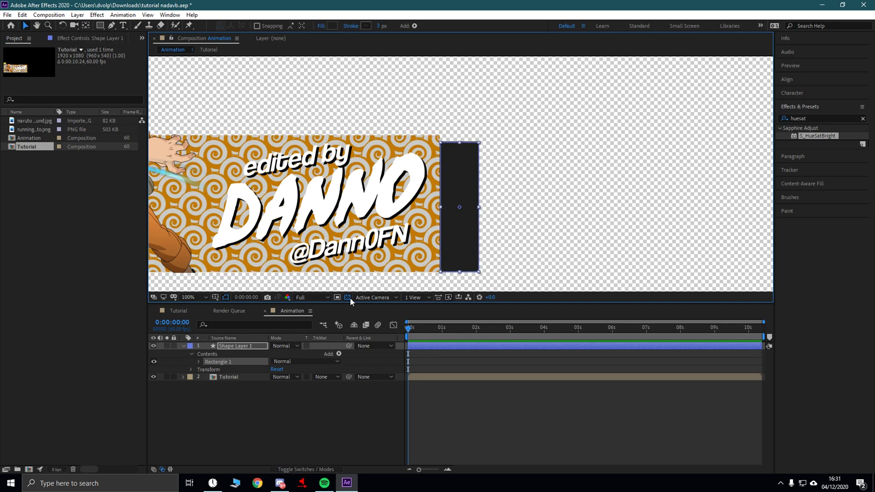
pyautogui.moveTo(459, 144); pyautogui.dragTo(459, 134)
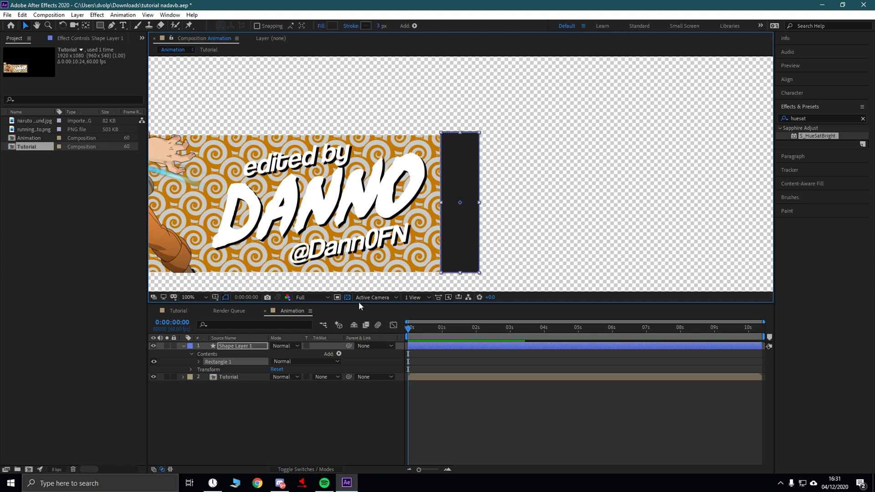
pyautogui.click(349, 297)
pyautogui.click(348, 297)
pyautogui.moveTo(461, 134); pyautogui.dragTo(459, 138)
pyautogui.moveTo(460, 271); pyautogui.dragTo(460, 272)
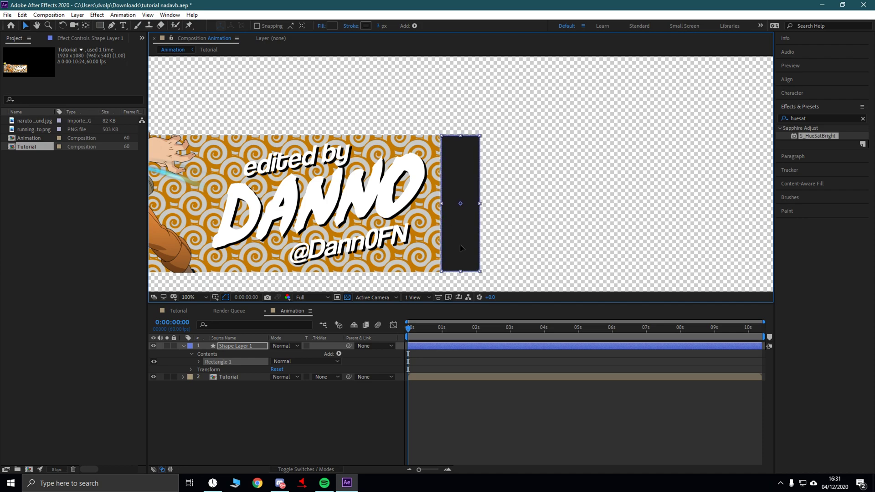
# - Check the rectangle's edges against the banner, then select Shape Layer 1
pyautogui.scroll(1, 452, 248)
pyautogui.click(335, 408)
pyautogui.scroll(-1, 536, 199)
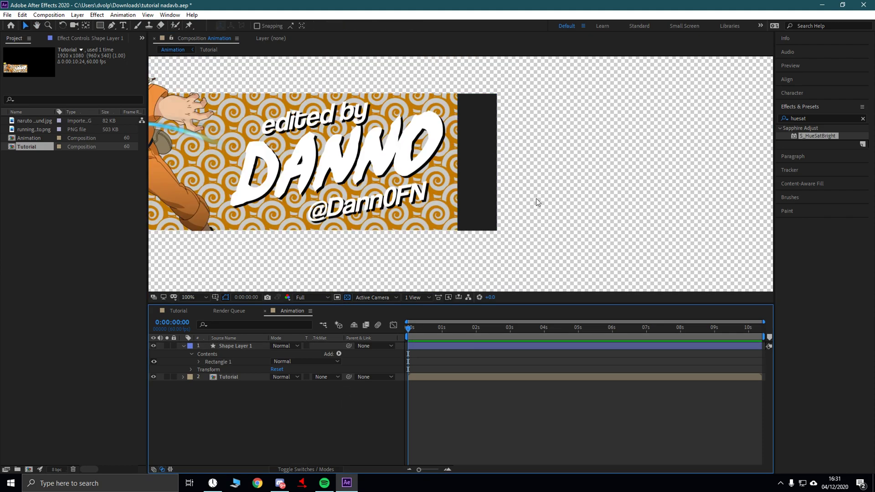
pyautogui.click(480, 174)
pyautogui.click(337, 418)
pyautogui.click(486, 201)
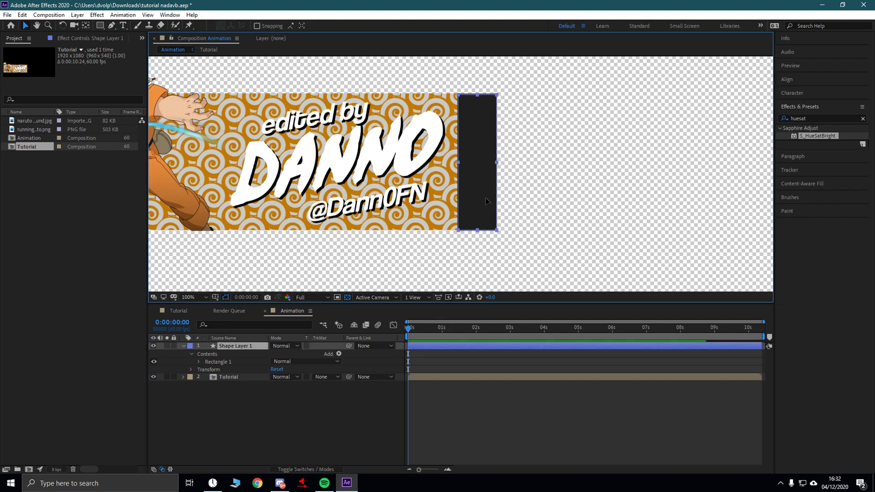
pyautogui.click(332, 417)
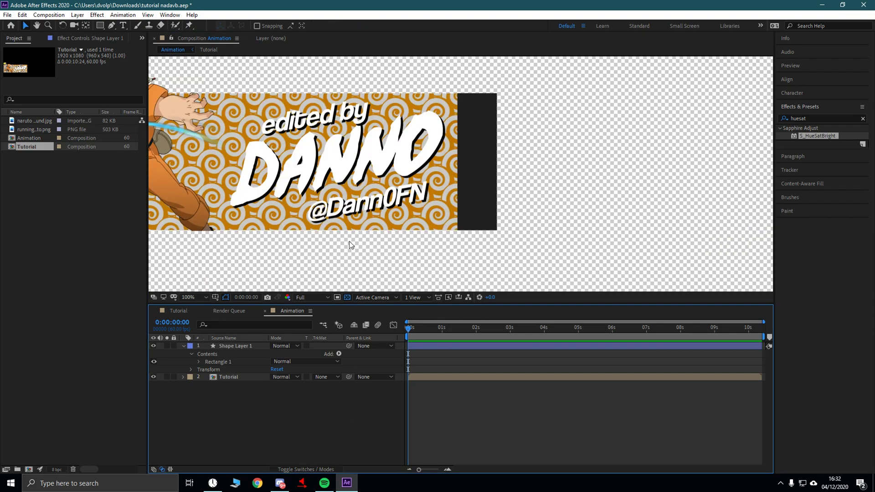
pyautogui.scroll(-2, 387, 247)
pyautogui.scroll(2, 426, 228)
pyautogui.scroll(-2, 395, 204)
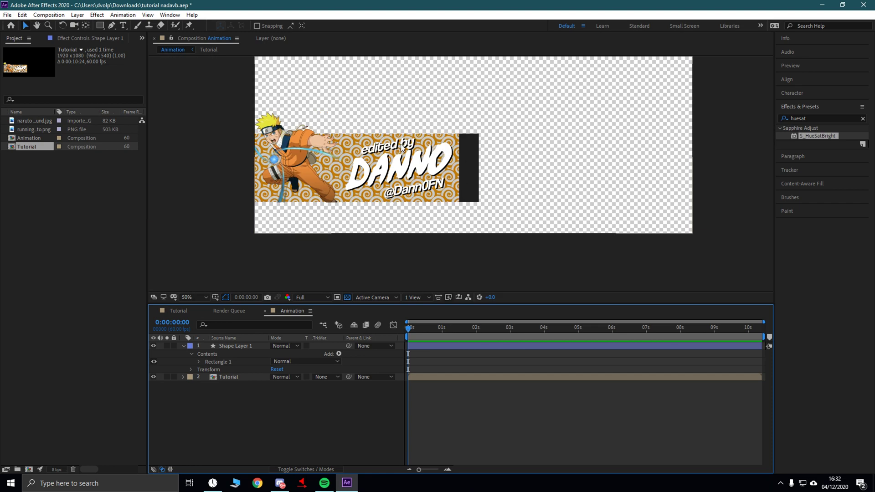
pyautogui.click(241, 346)
# - Filter the layer properties for 'color' and set Stroke 1 Color to a dark orange
pyautogui.click(231, 324)
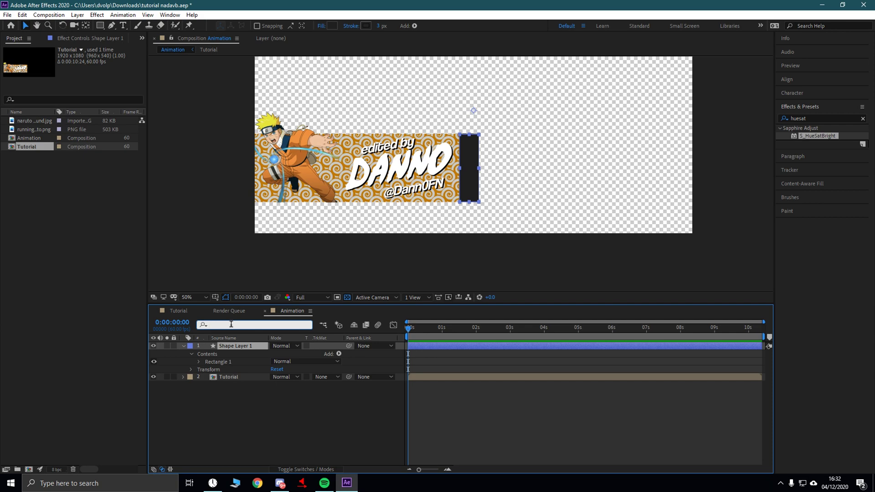
pyautogui.write('color')
pyautogui.click(276, 377)
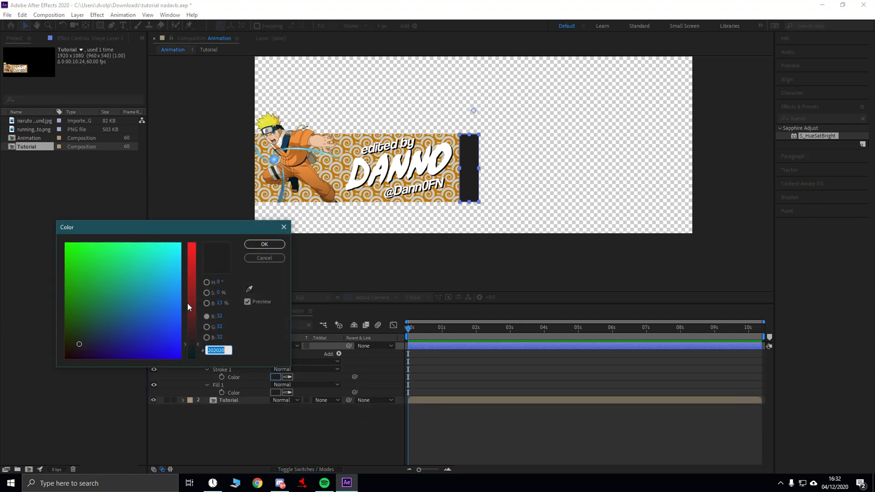
pyautogui.moveTo(190, 288); pyautogui.dragTo(190, 245)
pyautogui.moveTo(65, 297); pyautogui.dragTo(84, 315)
pyautogui.click(191, 278)
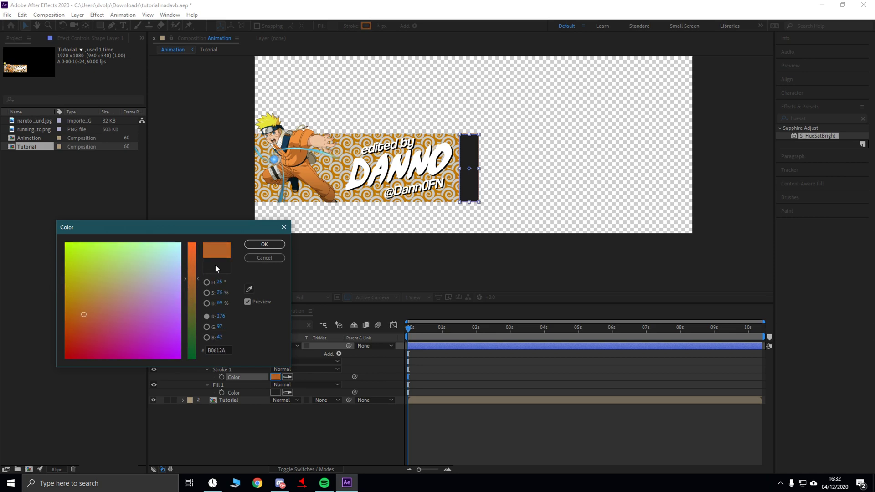
pyautogui.click(264, 245)
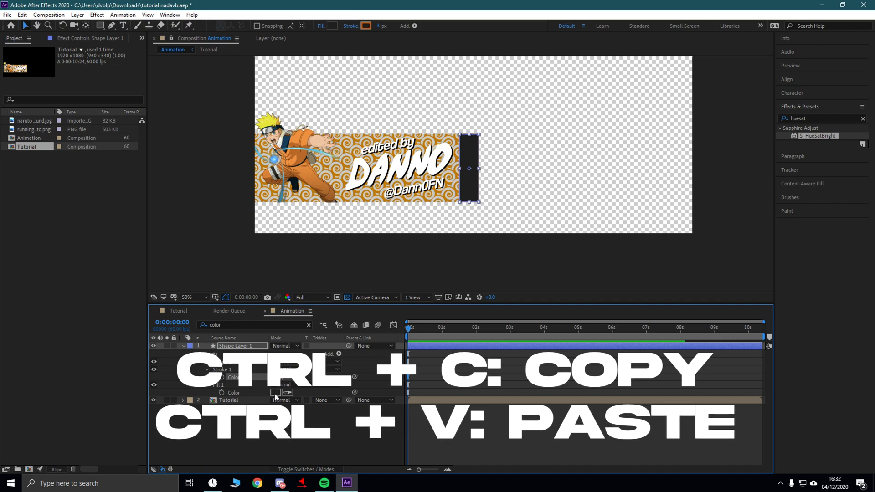
# - Paste the stroke's B0612A into Fill 1 Color so the fill matches
pyautogui.click(275, 377)
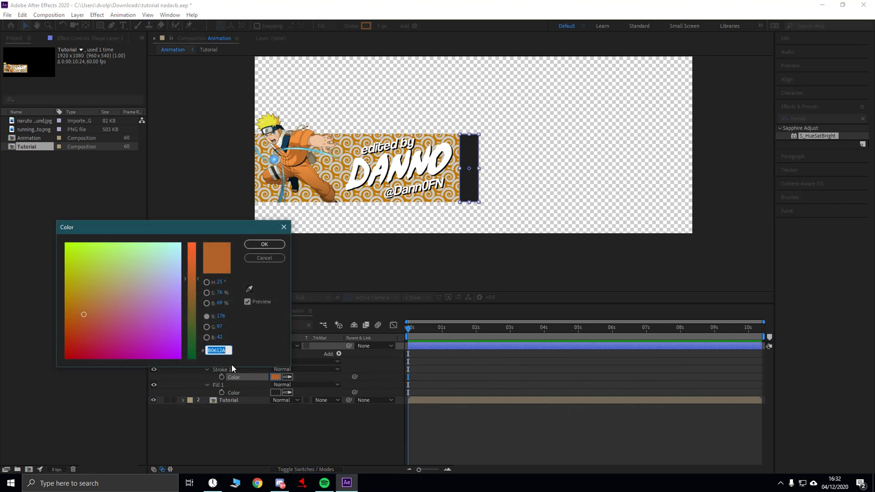
pyautogui.click(262, 245)
pyautogui.click(276, 392)
pyautogui.write('B0612A')
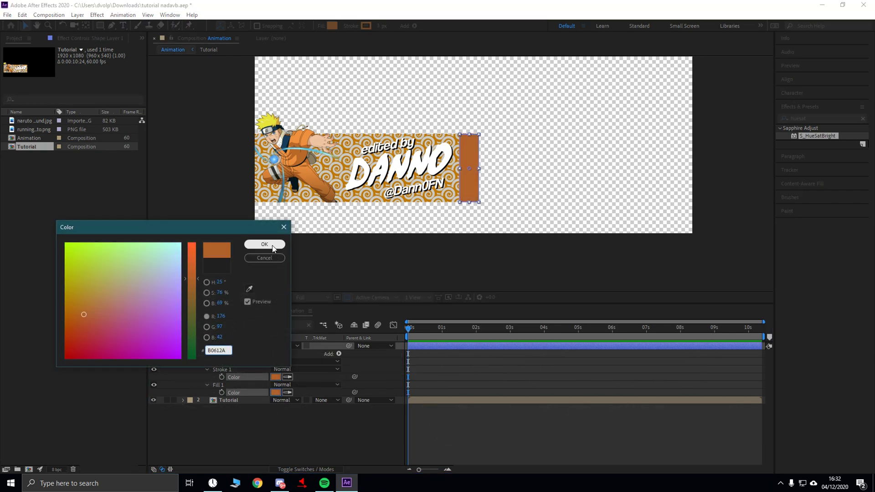
pyautogui.click(273, 246)
pyautogui.click(326, 439)
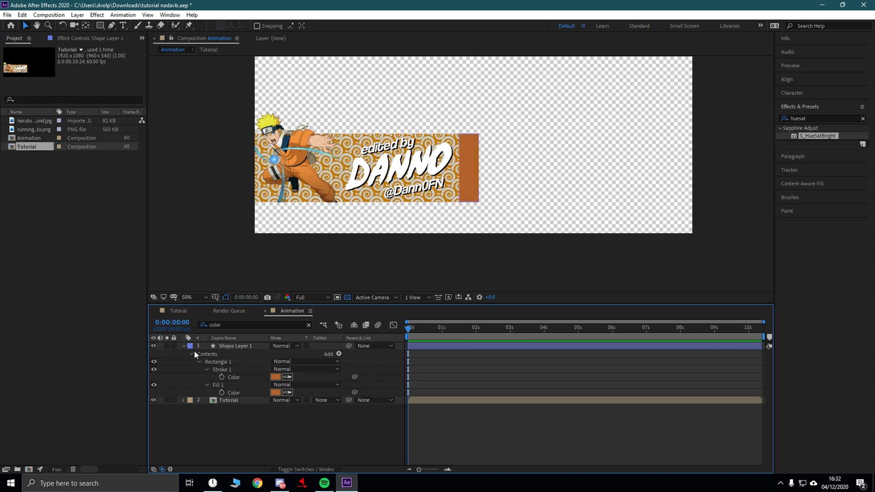
pyautogui.click(242, 346)
# - Filter for Position, move the rectangle off the left edge, and set a keyframe at 0s
pyautogui.hotkey('ctrl', 'f')
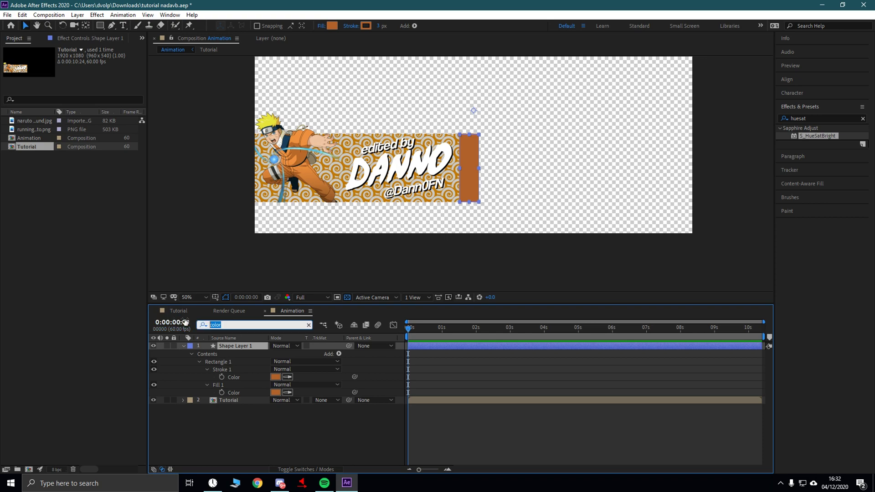
pyautogui.write('positi')
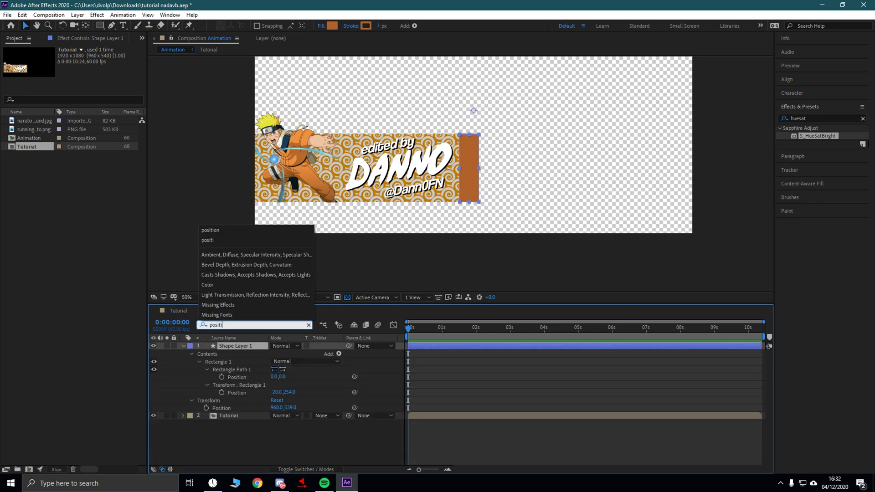
pyautogui.press('Down')
pyautogui.press('Return')
pyautogui.click(264, 438)
pyautogui.click(467, 182)
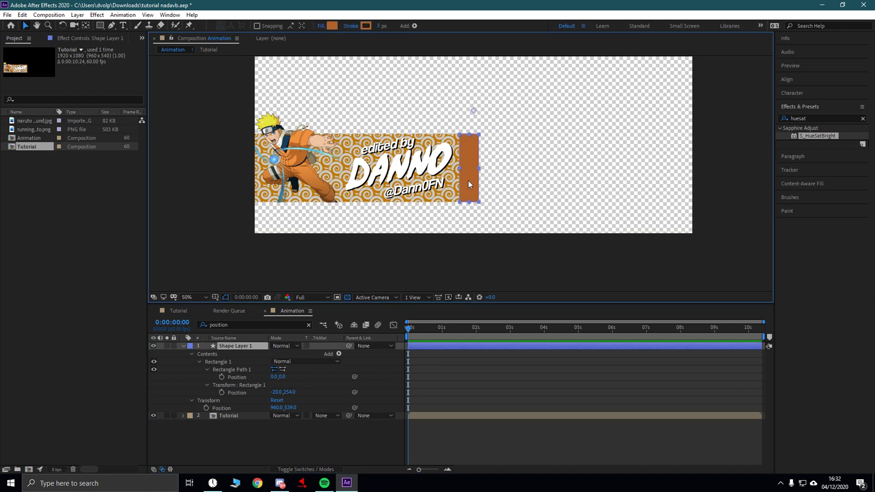
pyautogui.moveTo(469, 180); pyautogui.dragTo(236, 174)
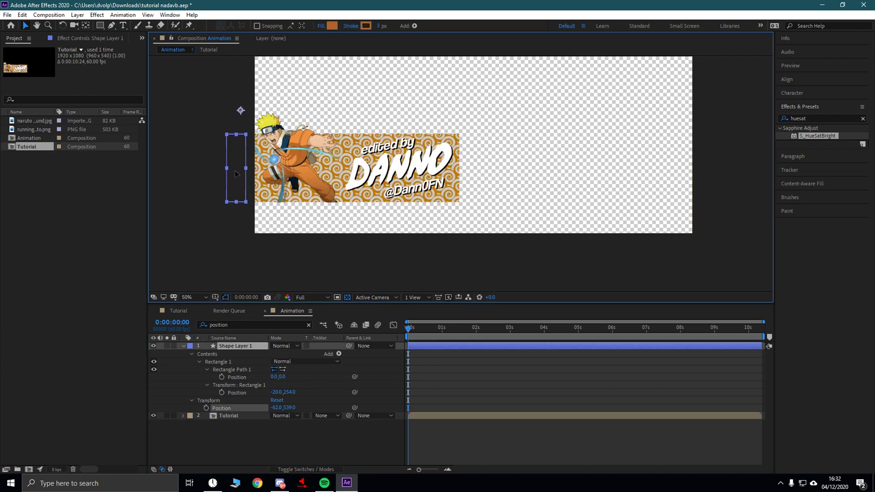
pyautogui.click(206, 408)
# - At about 1s, drag the rectangle back to the banner's right end (960, 539) and preview
pyautogui.moveTo(410, 329); pyautogui.dragTo(441, 332)
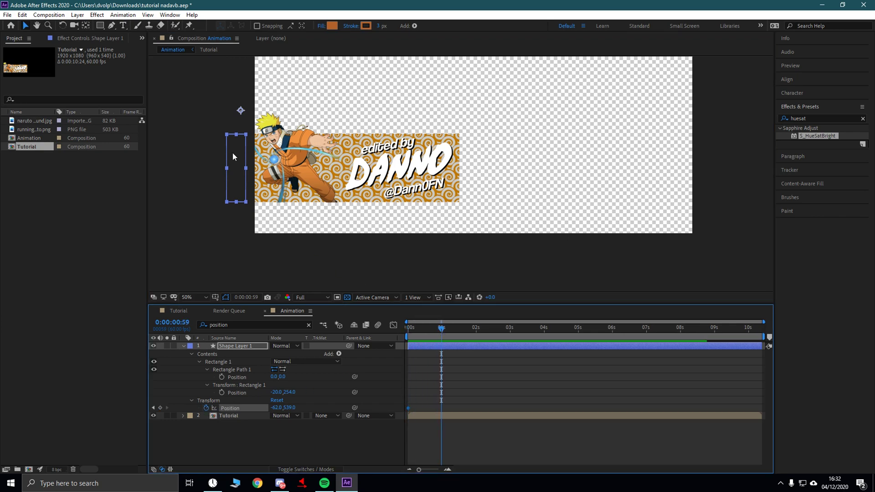
pyautogui.moveTo(237, 176); pyautogui.dragTo(467, 165)
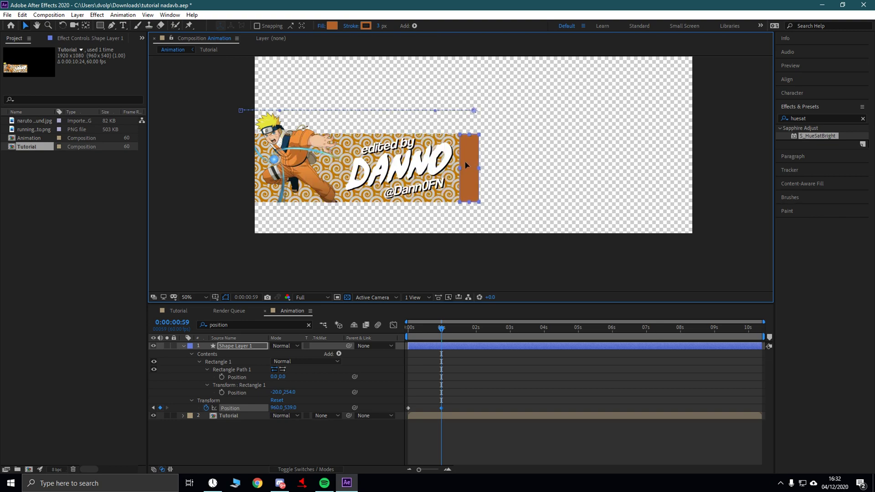
pyautogui.press('.')
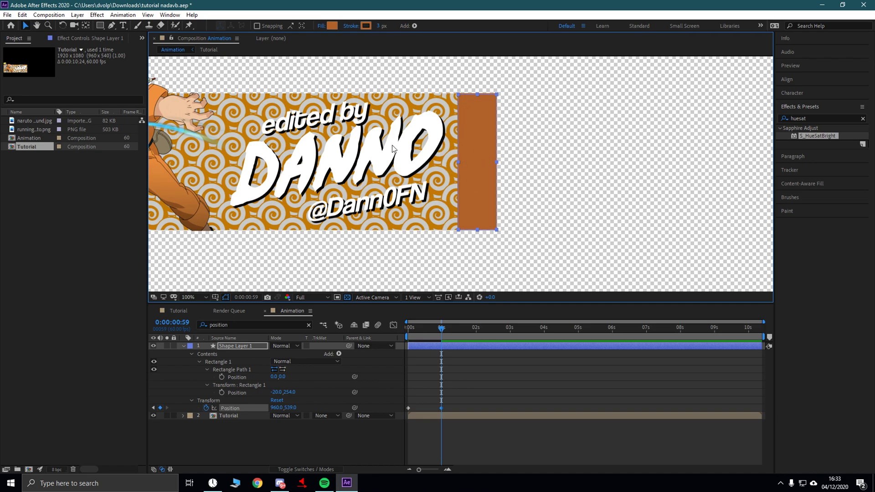
pyautogui.press(',')
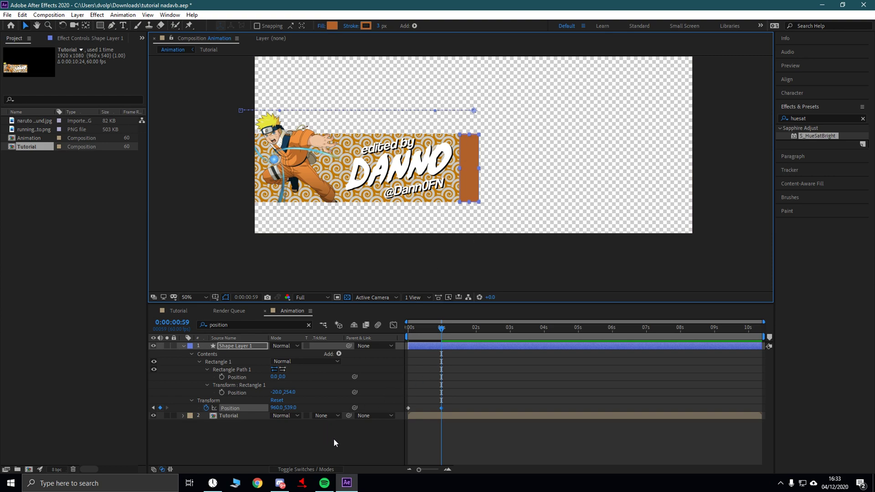
pyautogui.moveTo(442, 332); pyautogui.dragTo(357, 321)
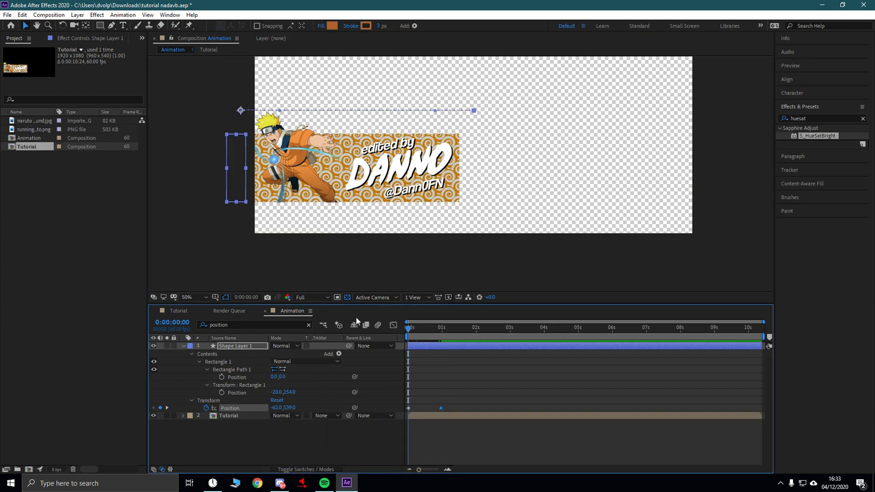
pyautogui.press('space')
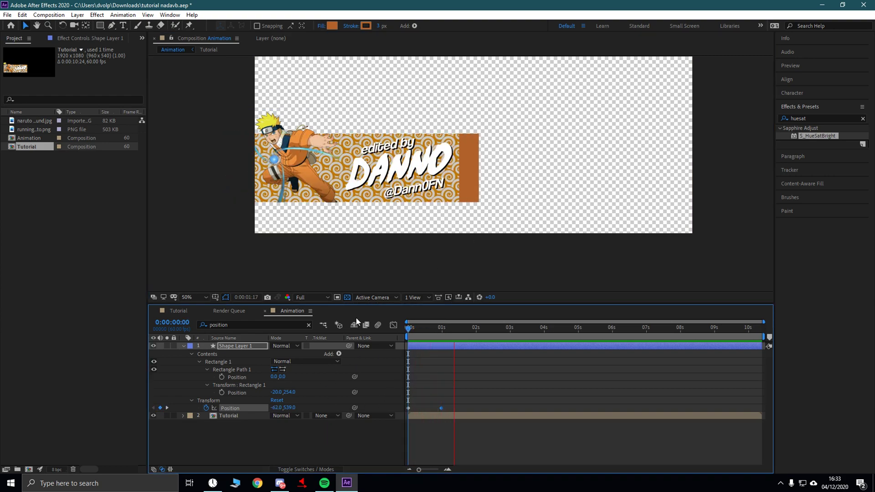
pyautogui.press('space')
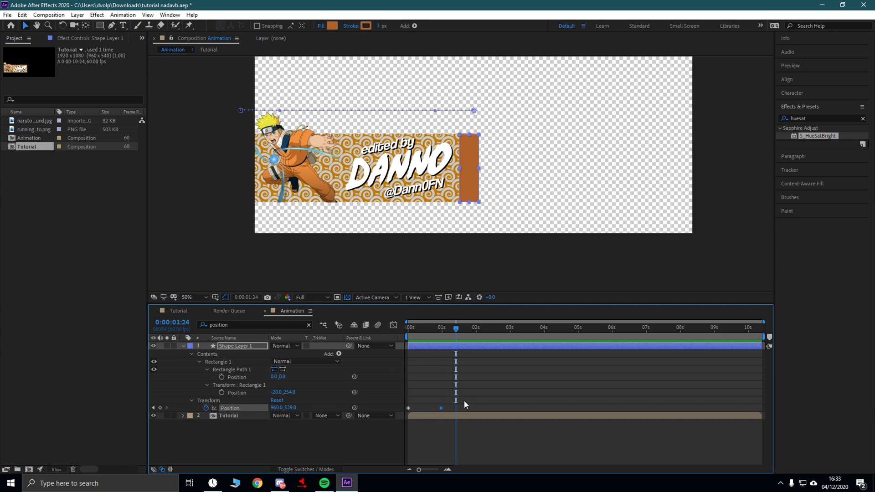
# - Apply Easy Ease to both Position keyframes
pyautogui.moveTo(446, 395); pyautogui.dragTo(409, 408)
pyautogui.rightClick(442, 409)
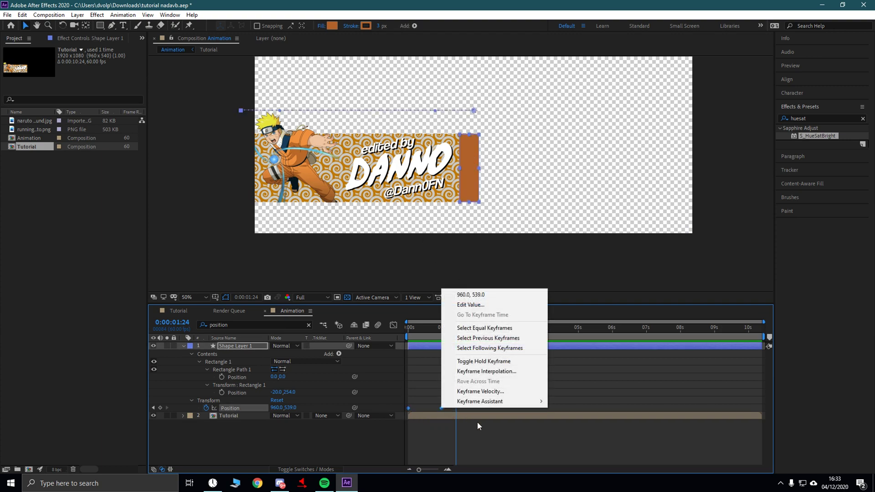
pyautogui.moveTo(483, 404)
pyautogui.click(570, 340)
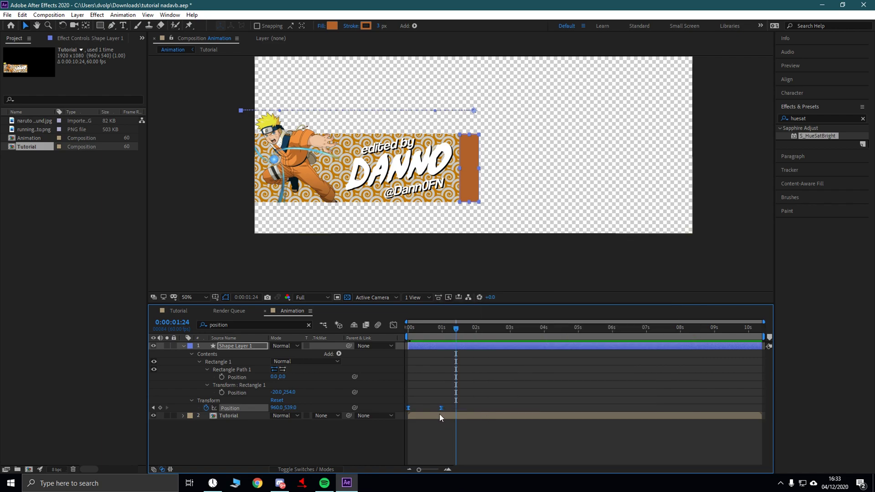
# - Set both keyframes' incoming and outgoing influence to 100% in Keyframe Velocity, then preview
pyautogui.rightClick(442, 408)
pyautogui.click(481, 393)
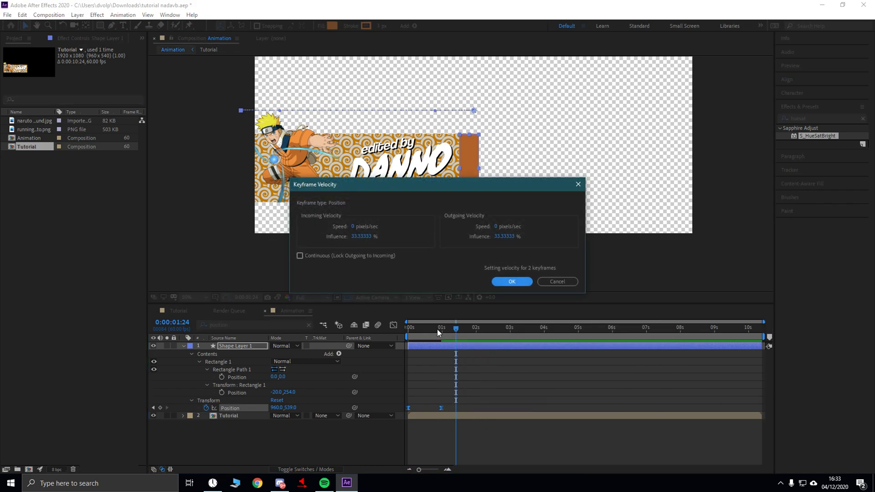
pyautogui.click(364, 236)
pyautogui.write('100')
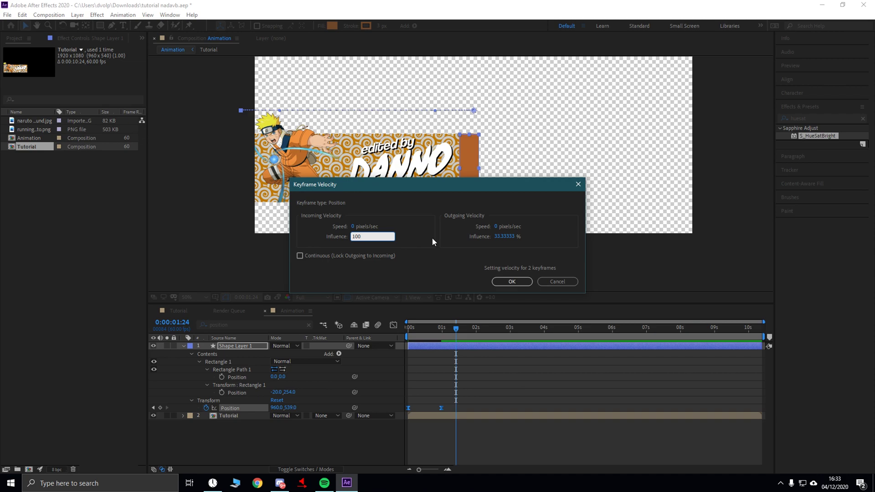
pyautogui.click(503, 236)
pyautogui.write('100')
pyautogui.press('Return')
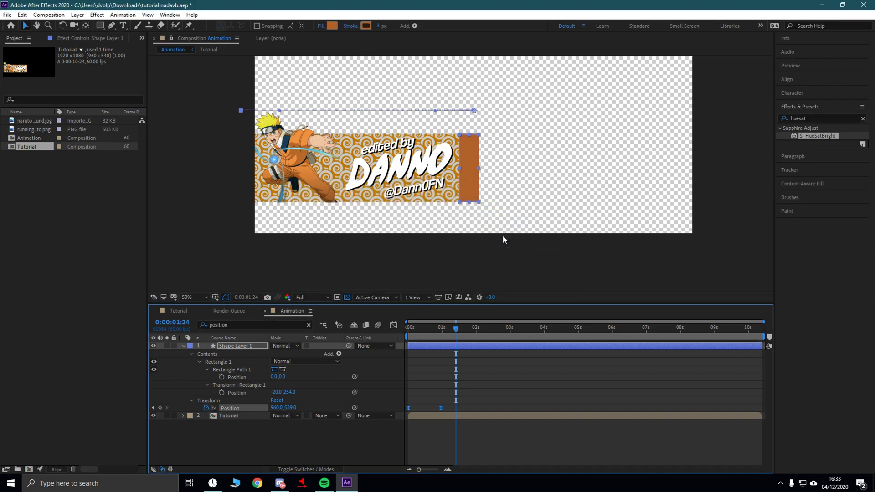
pyautogui.press('Home')
pyautogui.press('space')
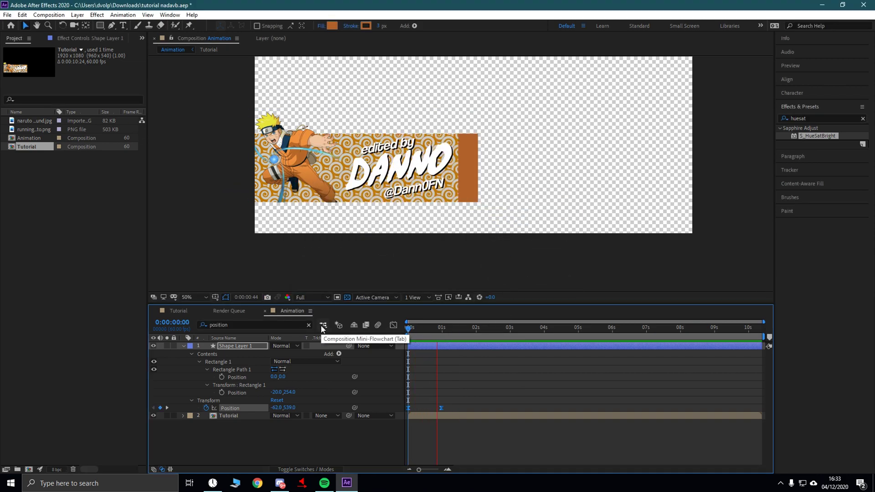
# - At about 3s, drag the rectangle back off the left edge (-66, 539) and preview
pyautogui.press('space')
pyautogui.press('space')
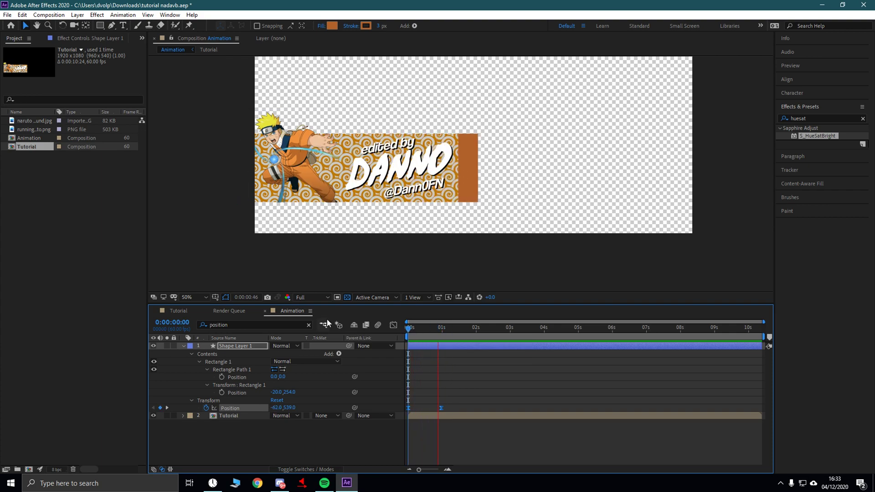
pyautogui.press('space')
pyautogui.moveTo(451, 330); pyautogui.dragTo(508, 330)
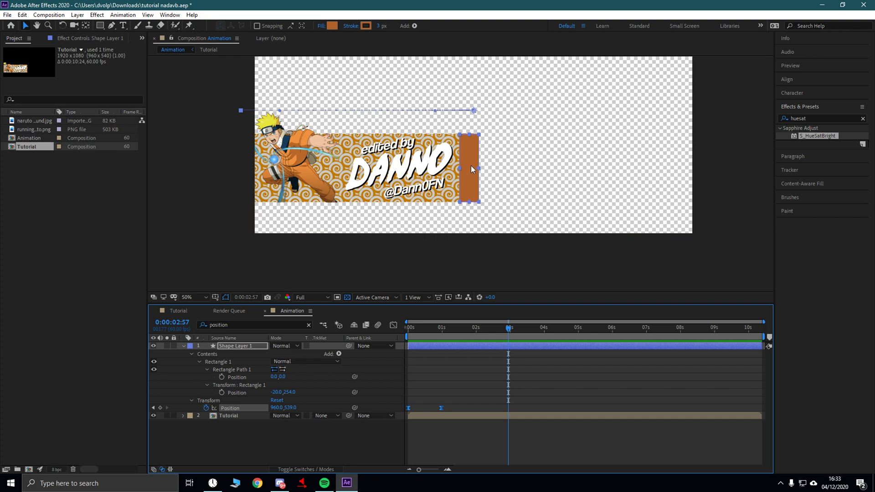
pyautogui.moveTo(471, 166); pyautogui.dragTo(238, 146)
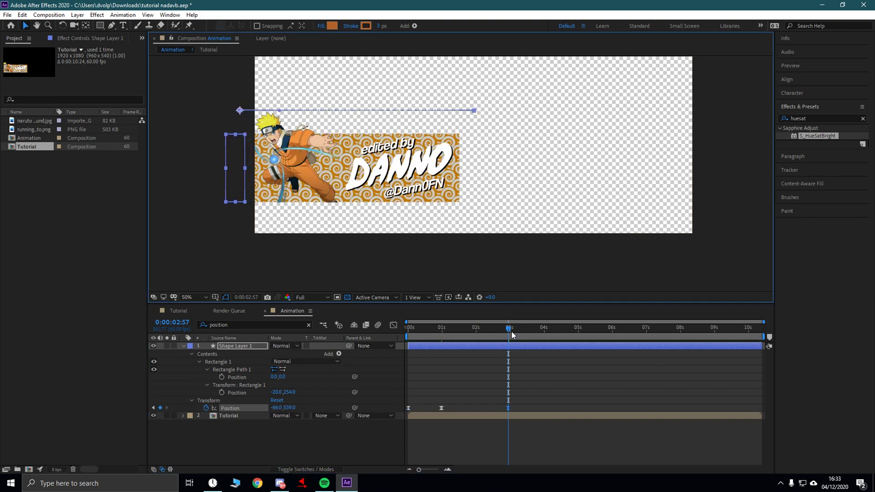
pyautogui.press('space')
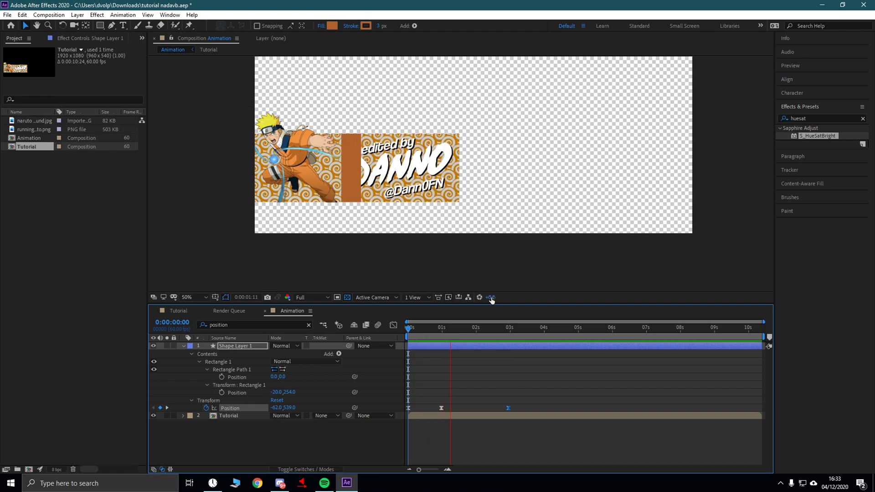
pyautogui.press('space')
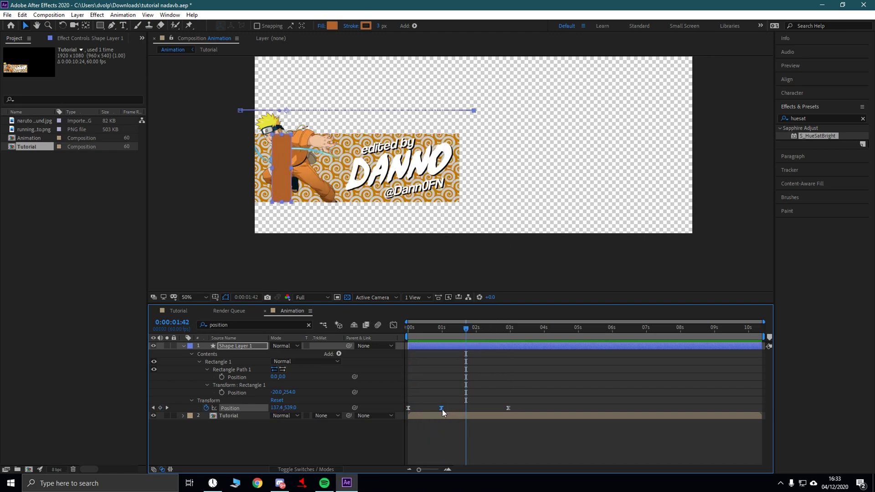
# - Copy the 1s Position keyframe, paste it at about 2.4s, and preview the hold
pyautogui.moveTo(442, 409)
pyautogui.hotkey('ctrl', 'c')
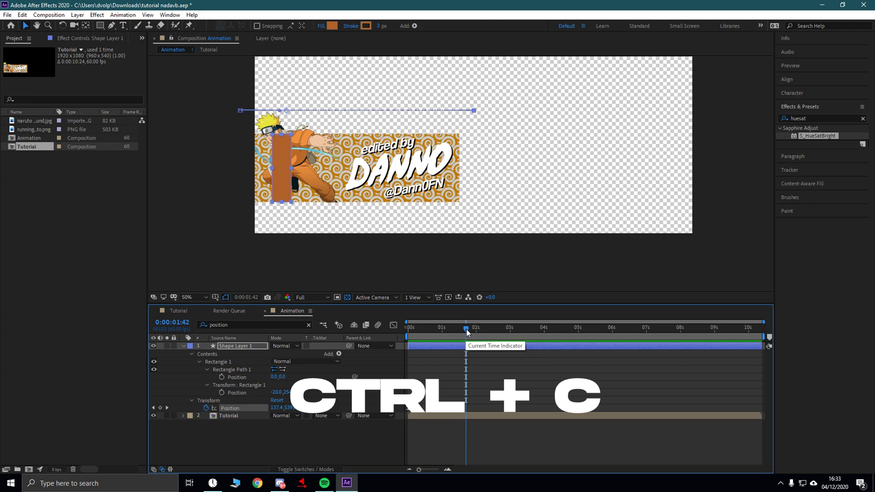
pyautogui.moveTo(467, 330); pyautogui.dragTo(493, 335)
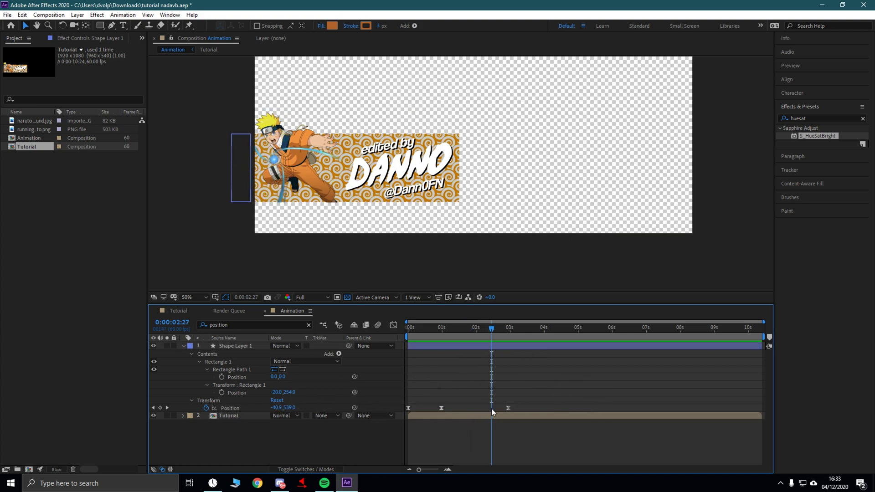
pyautogui.hotkey('ctrl', 'v')
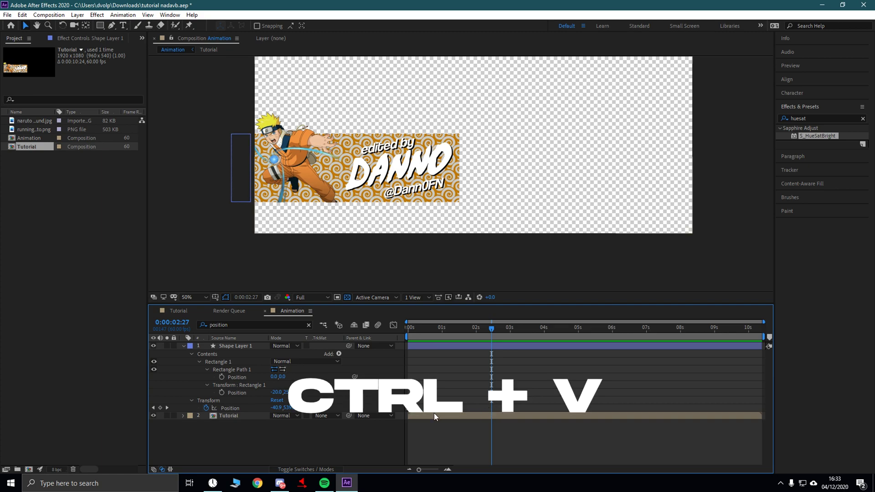
pyautogui.click(232, 408)
pyautogui.click(491, 408)
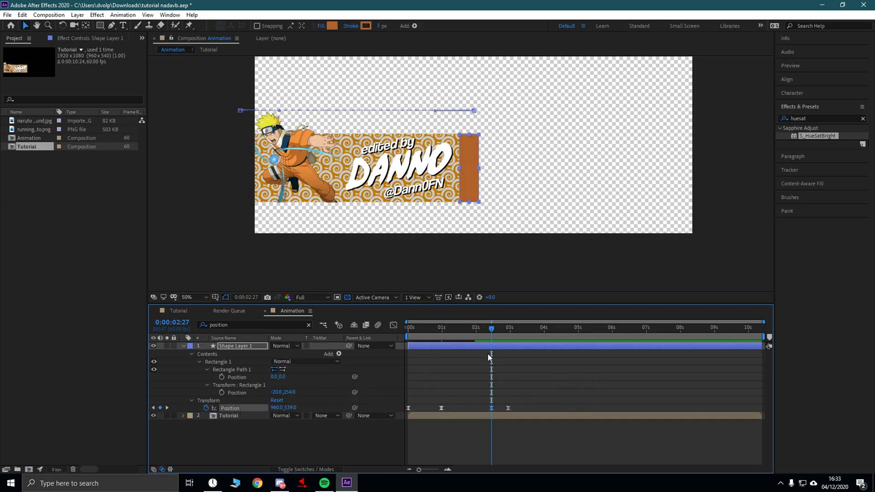
pyautogui.press('space')
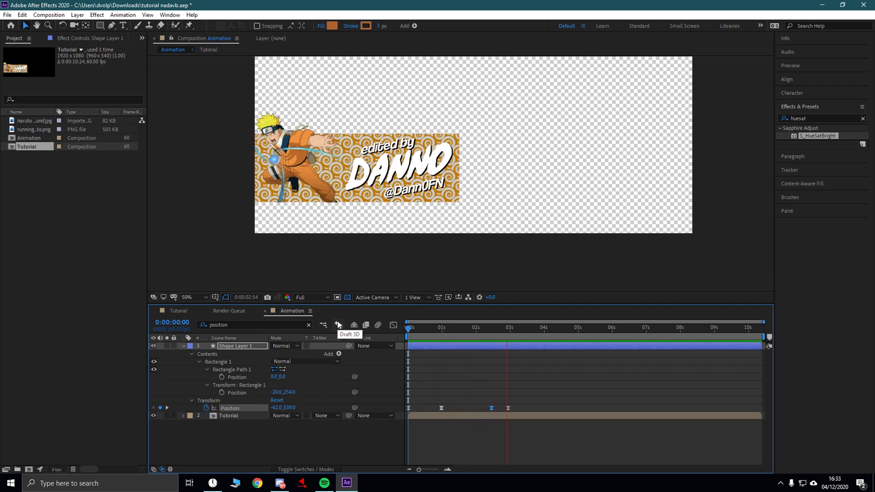
pyautogui.press('space')
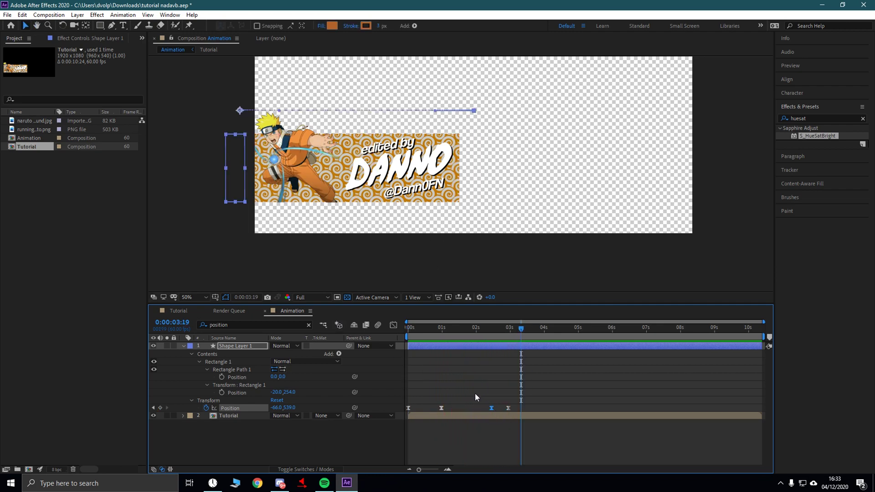
pyautogui.keyDown('shift'); pyautogui.click(508, 408); pyautogui.keyUp('shift')
# - Give the last two Position keyframes 80% incoming influence in Keyframe Velocity, then preview
pyautogui.rightClick(509, 408)
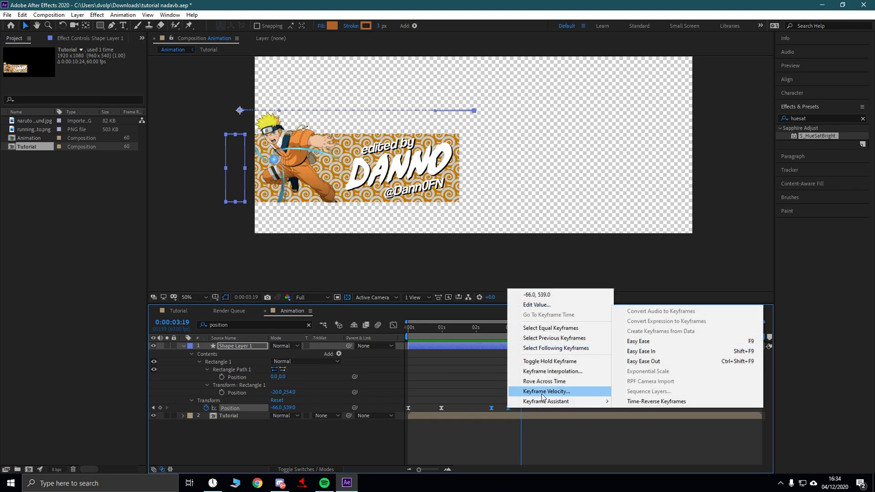
pyautogui.click(547, 392)
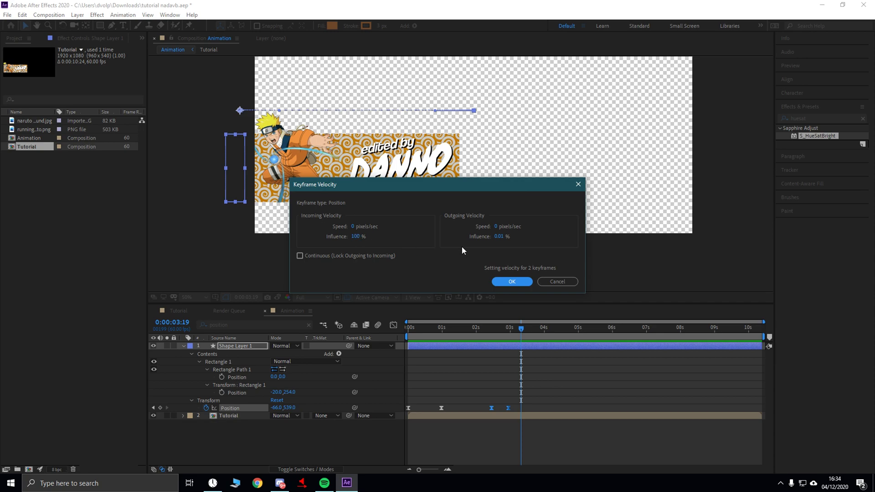
pyautogui.press('Tab')
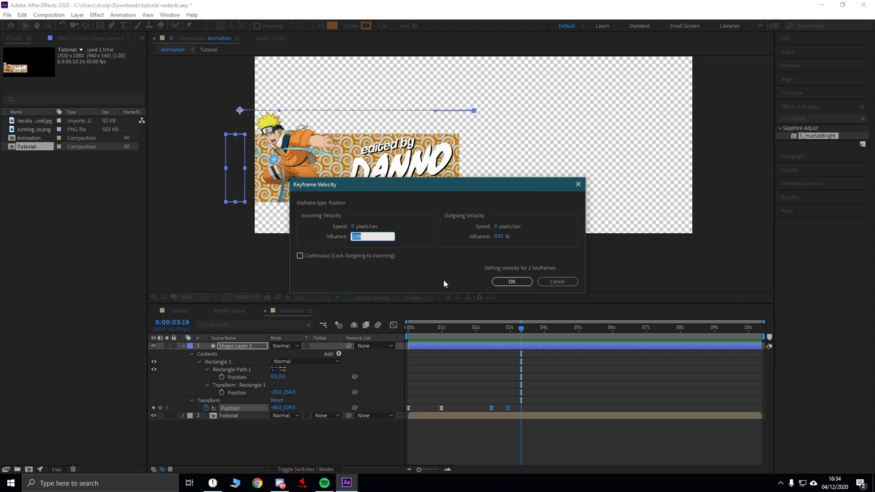
pyautogui.click(525, 282)
pyautogui.press('Home')
pyautogui.press('space')
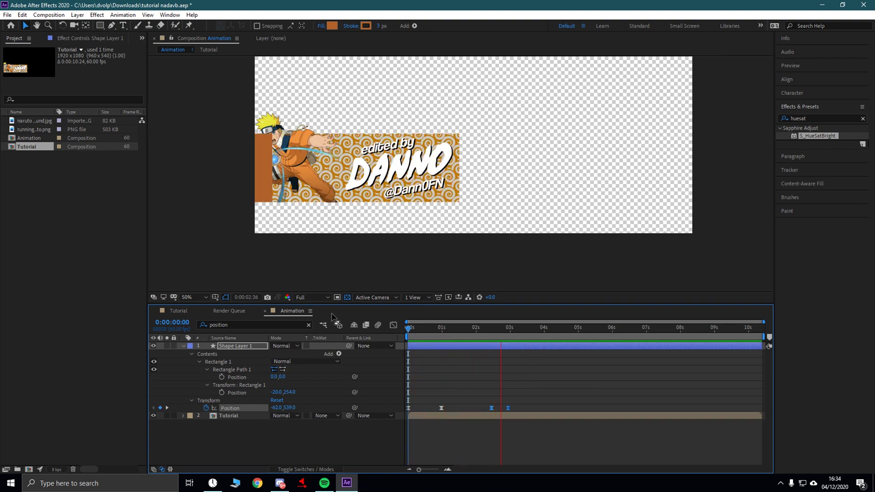
# - Shift the Position keyframe near 3s slightly and preview the timing
pyautogui.press('space')
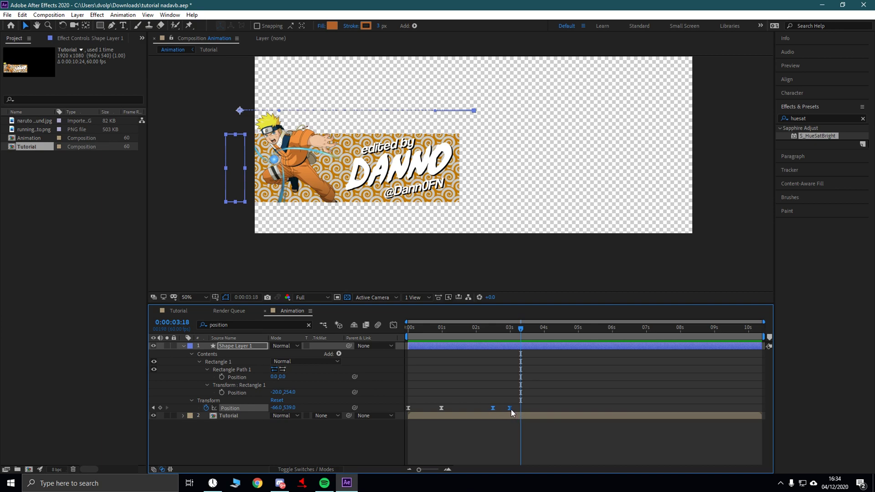
pyautogui.click(510, 427)
pyautogui.doubleClick(509, 408)
pyautogui.press('Escape')
pyautogui.moveTo(509, 408); pyautogui.dragTo(515, 408)
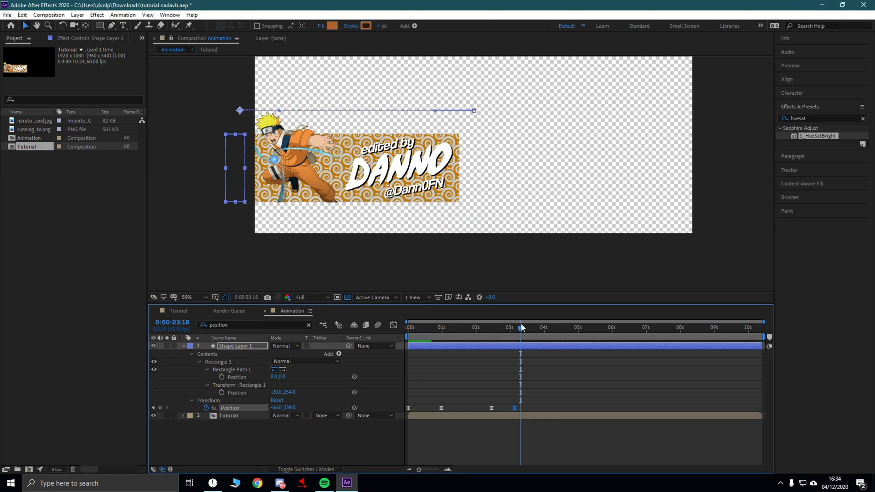
pyautogui.press('Home')
pyautogui.press('space')
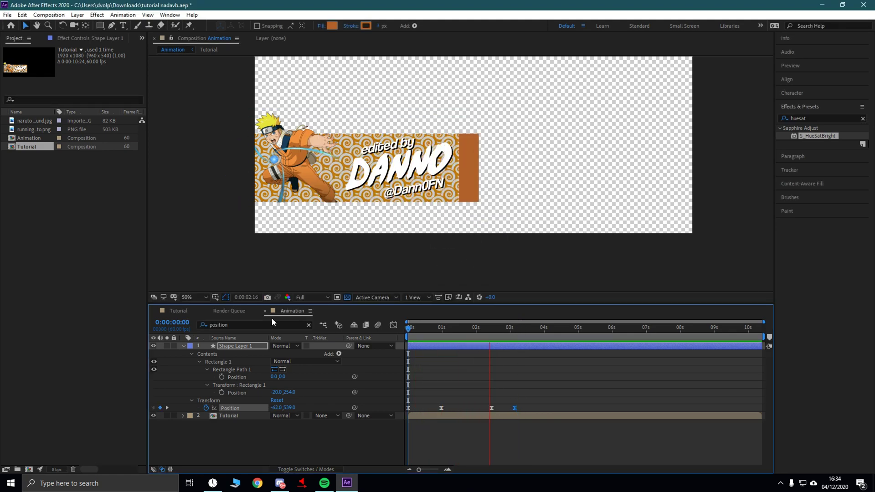
# - Move the two return-slide keyframes earlier, to roughly 2.2–2.9s, and preview
pyautogui.moveTo(482, 398); pyautogui.dragTo(507, 408)
pyautogui.click(471, 328)
pyautogui.press('Home')
pyautogui.press('space')
pyautogui.press('space')
pyautogui.press('space')
pyautogui.press('space')
# - Collapse Shape Layer 1 and draw a second rectangle over the banner's left portion
pyautogui.click(453, 432)
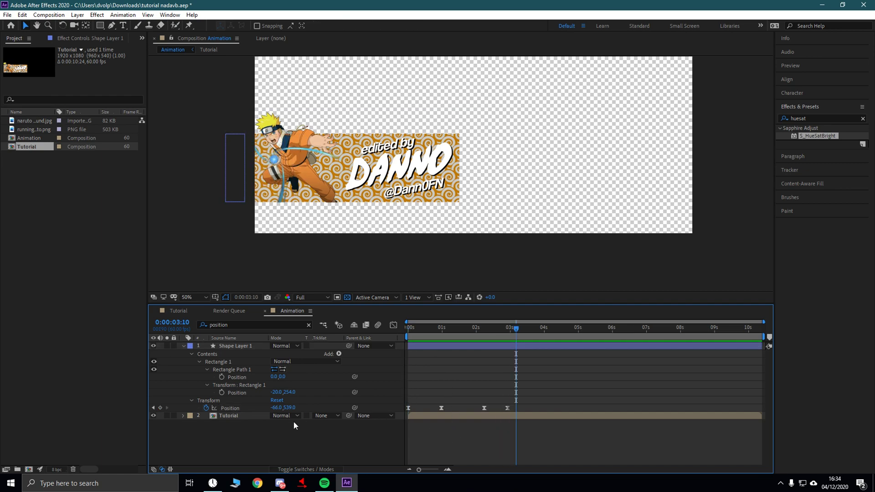
pyautogui.click(185, 346)
pyautogui.click(100, 25)
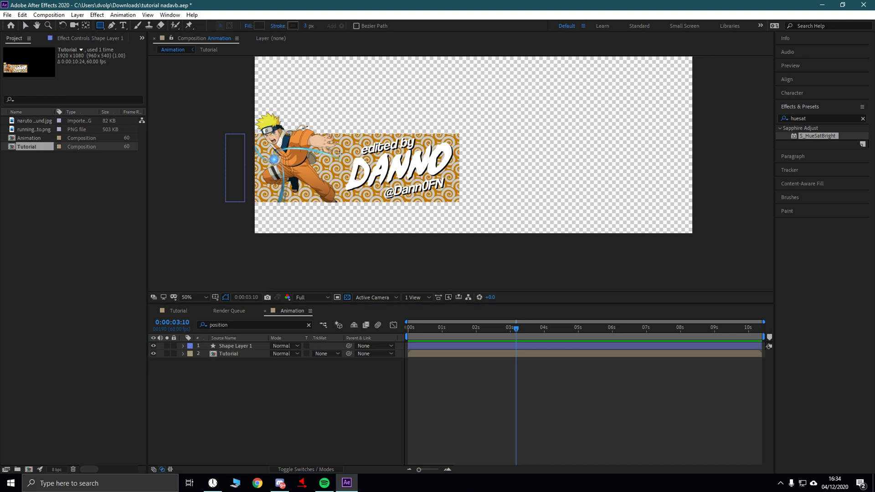
pyautogui.press(',')
pyautogui.press(',')
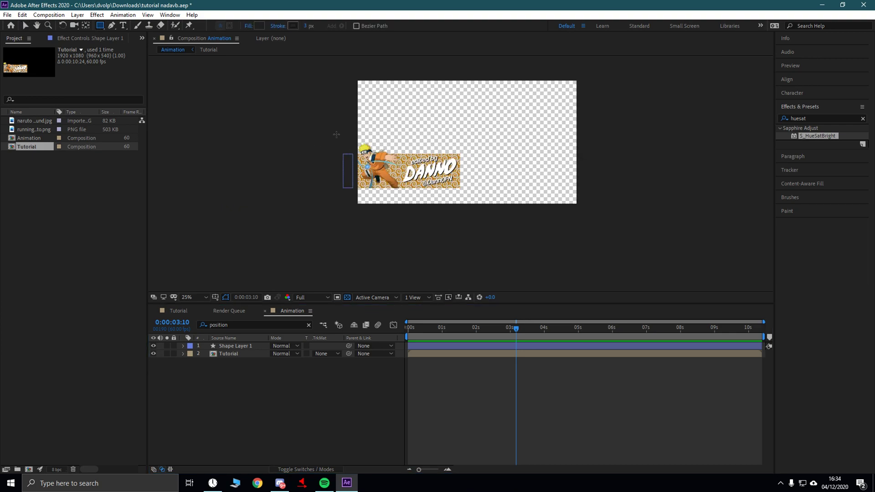
pyautogui.moveTo(336, 128); pyautogui.dragTo(474, 201)
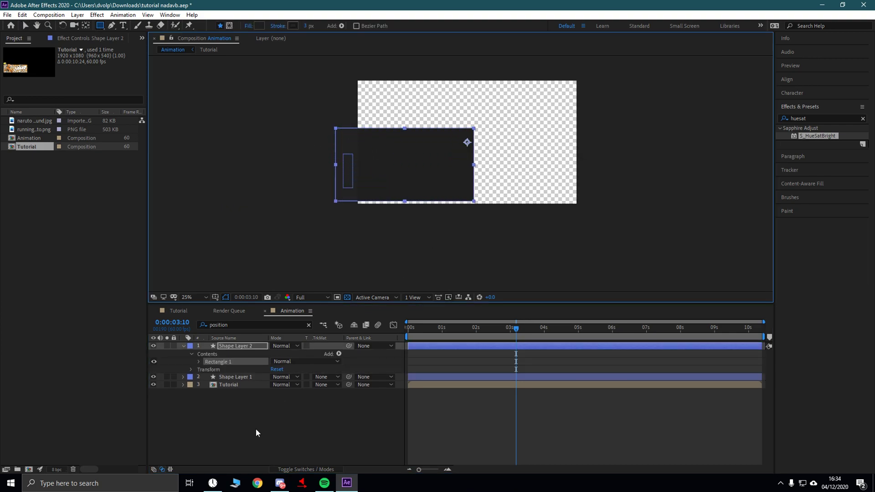
# - Move Shape Layer 2 above Tutorial and set Tutorial's Track Matte to Alpha Inverted Matte
pyautogui.moveTo(236, 347); pyautogui.dragTo(236, 378)
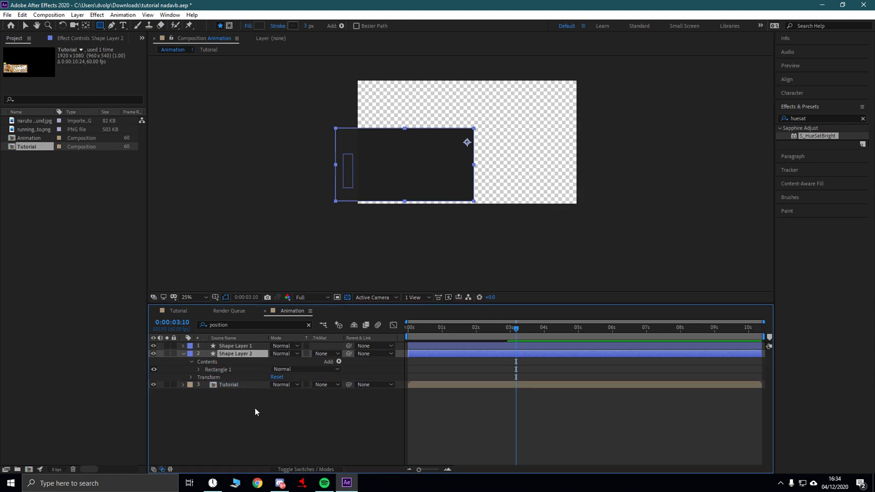
pyautogui.click(322, 385)
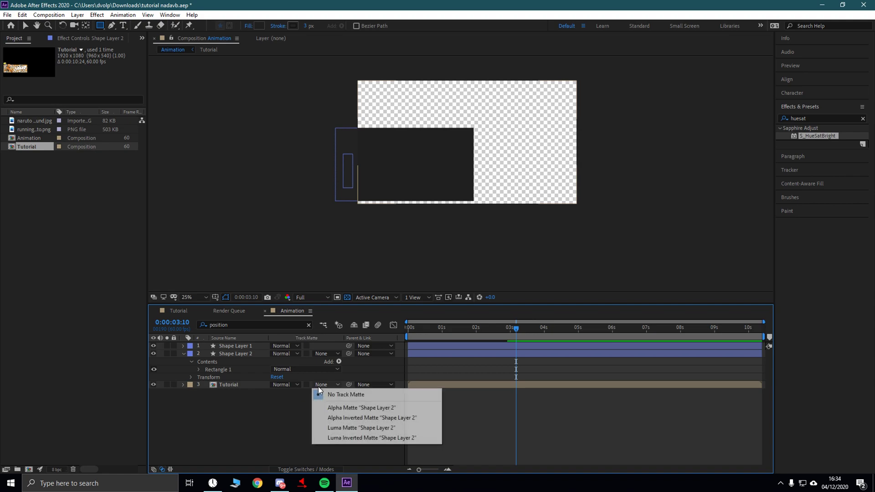
pyautogui.click(344, 422)
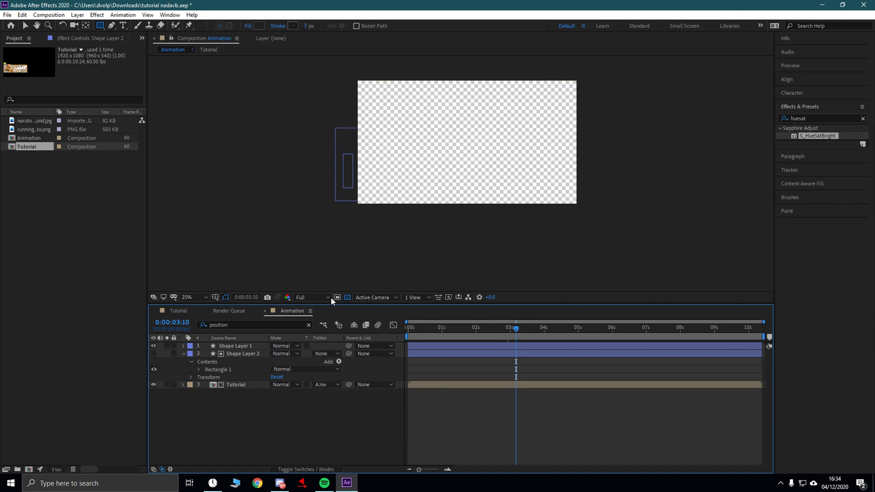
pyautogui.press('.')
pyautogui.click(367, 121)
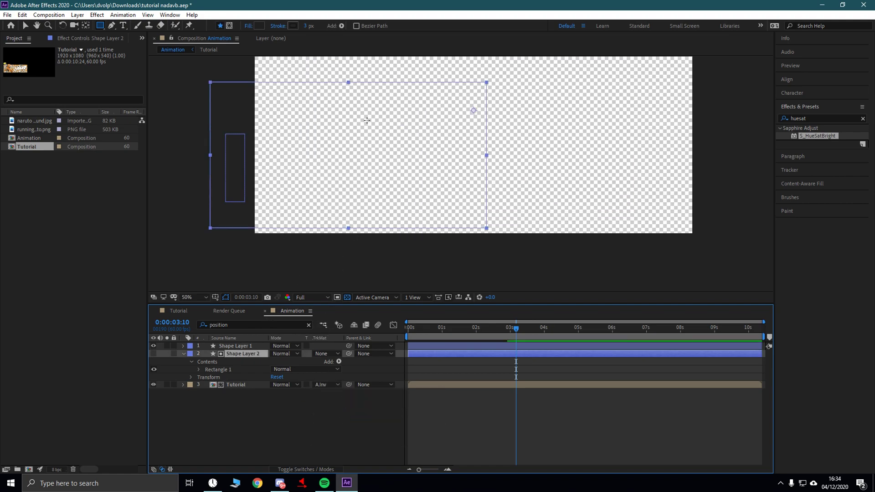
# - Nudge the Shape Layer 2 box slightly to the right
pyautogui.click(26, 25)
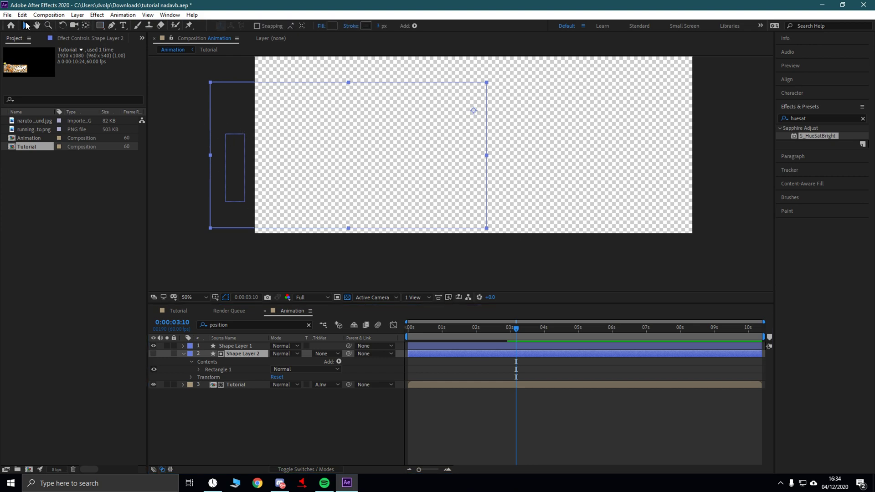
pyautogui.moveTo(235, 110); pyautogui.dragTo(244, 110)
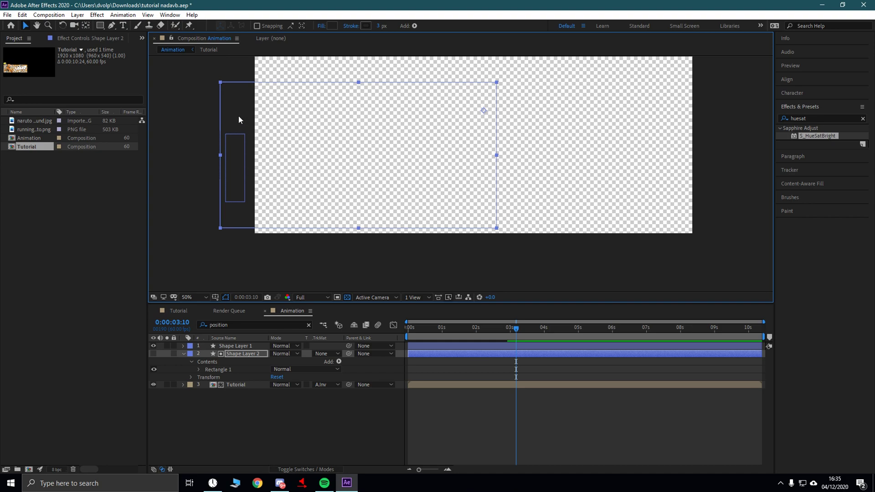
pyautogui.moveTo(237, 114); pyautogui.dragTo(243, 119)
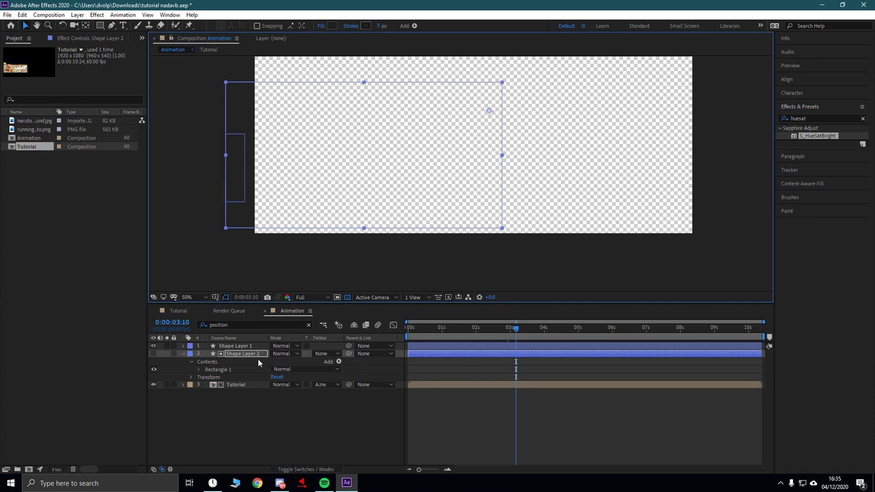
# - Parent Shape Layer 2 to Shape Layer 1 and preview the animation from the start
pyautogui.click(314, 406)
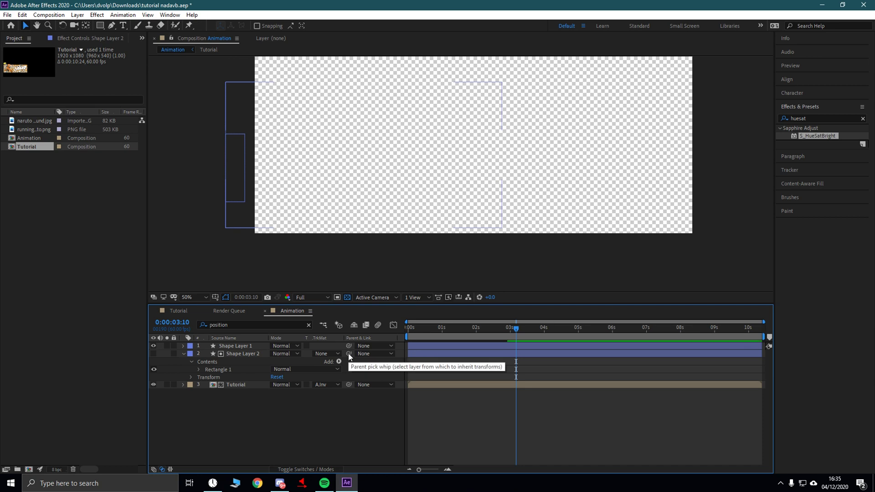
pyautogui.moveTo(348, 354); pyautogui.dragTo(228, 346)
pyautogui.click(497, 335)
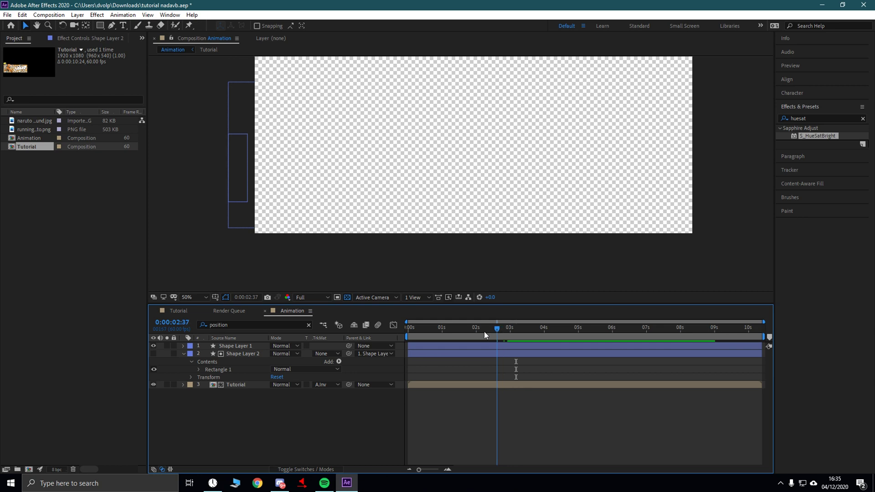
pyautogui.press('Home')
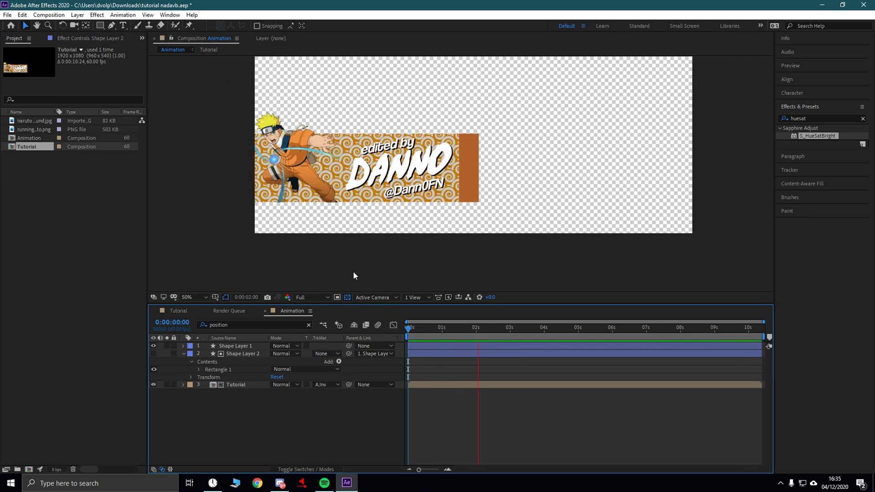
pyautogui.click(514, 328)
# - Replay the banner animation, then select and deselect all three layers
pyautogui.press('Home')
pyautogui.press('space')
pyautogui.press('space')
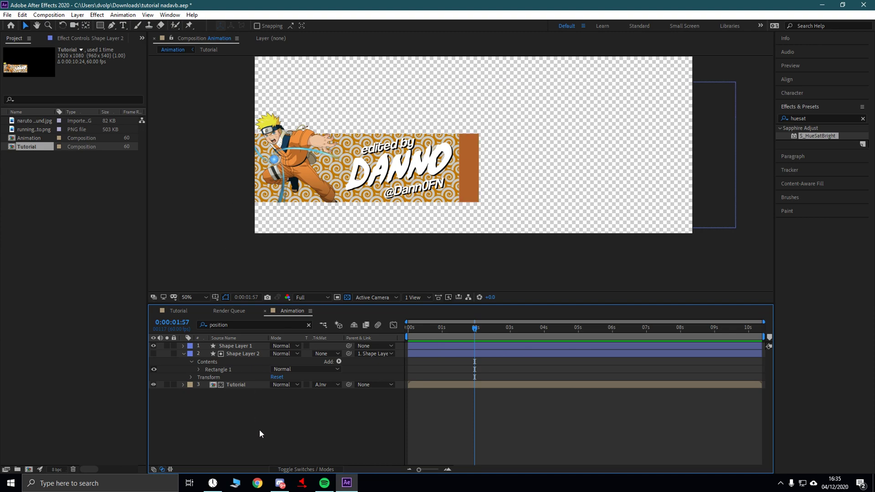
pyautogui.moveTo(259, 429); pyautogui.dragTo(234, 346)
pyautogui.rightClick(234, 346)
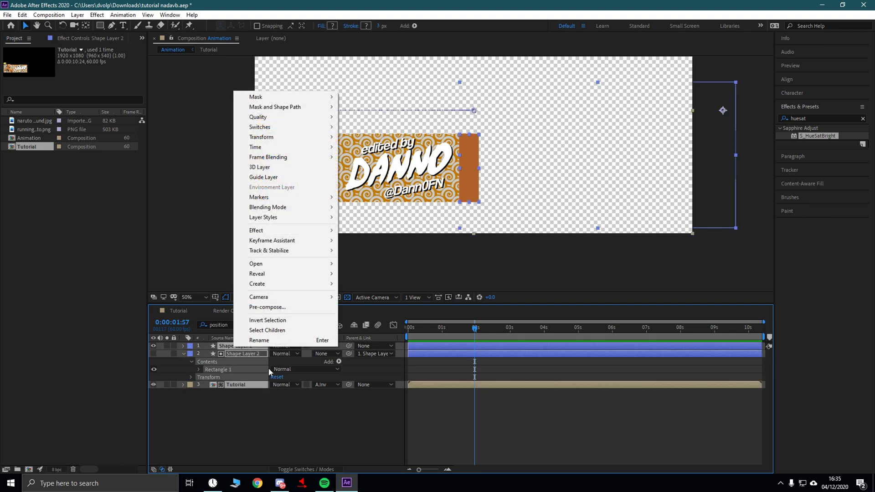
pyautogui.click(260, 414)
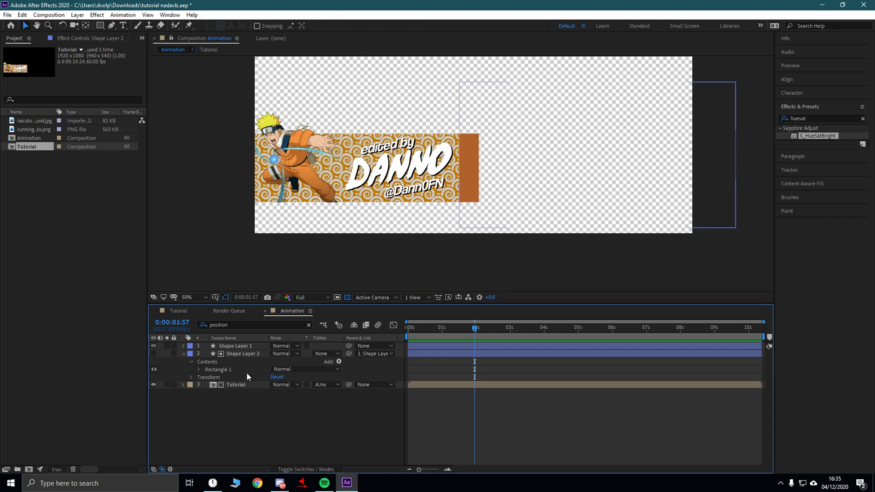
# - Create a new 1920×1080, 60 fps composition named Light sweep
pyautogui.click(49, 14)
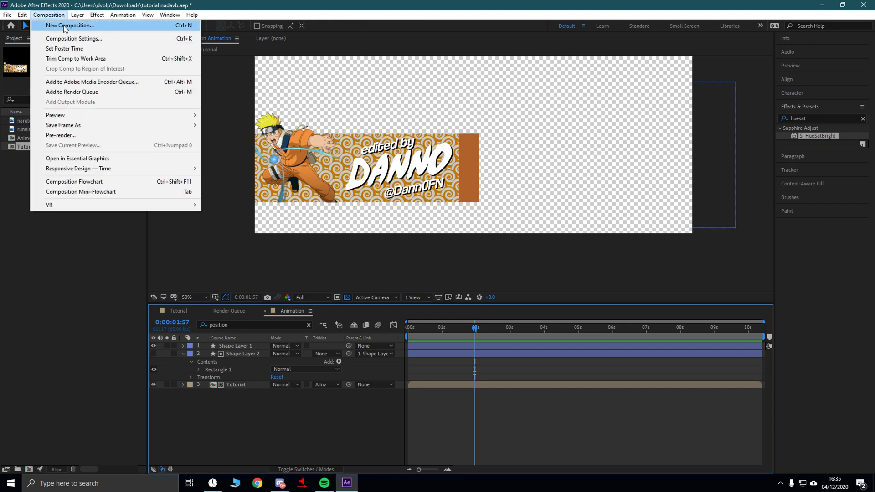
pyautogui.click(52, 23)
pyautogui.write('Light sweep')
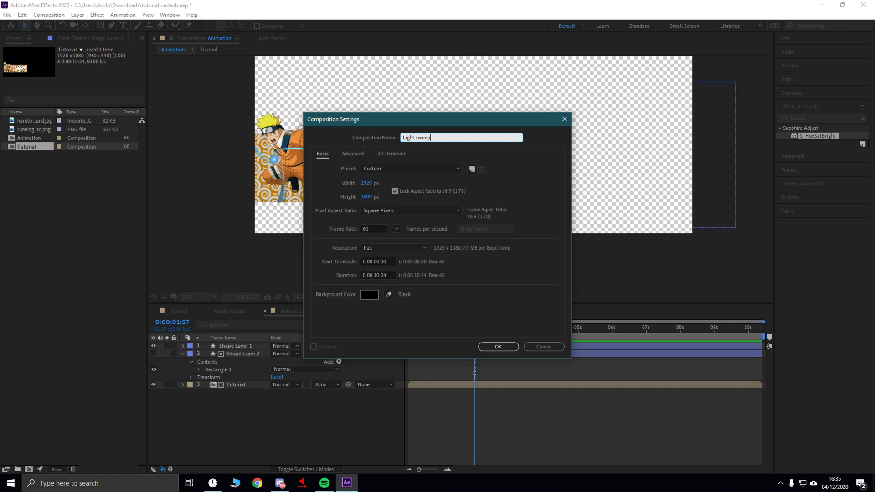
pyautogui.press('Return')
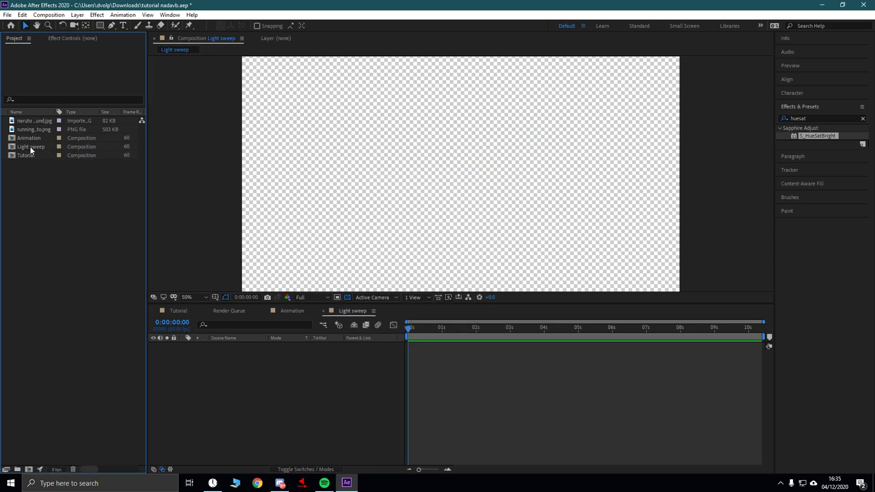
pyautogui.click(29, 138)
# - Add the Animation comp as a layer in Light sweep and preview it to 0:00:01:21
pyautogui.moveTo(33, 140); pyautogui.dragTo(198, 354)
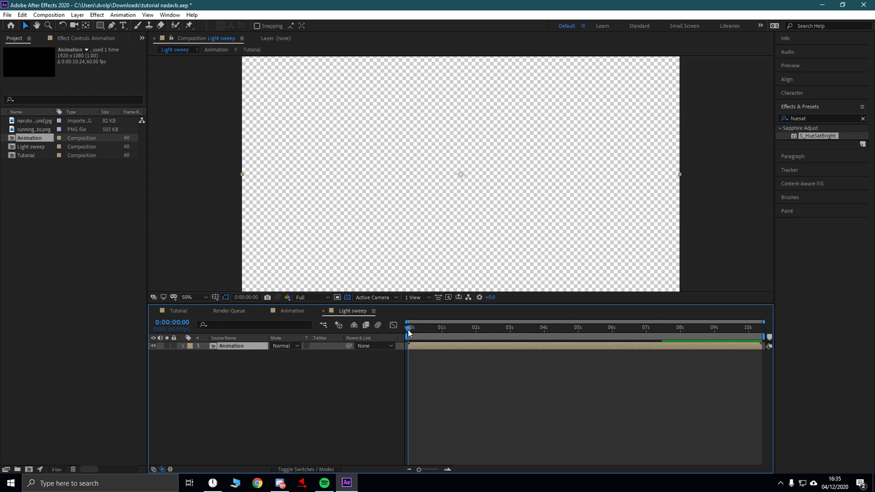
pyautogui.press('space')
pyautogui.click(315, 387)
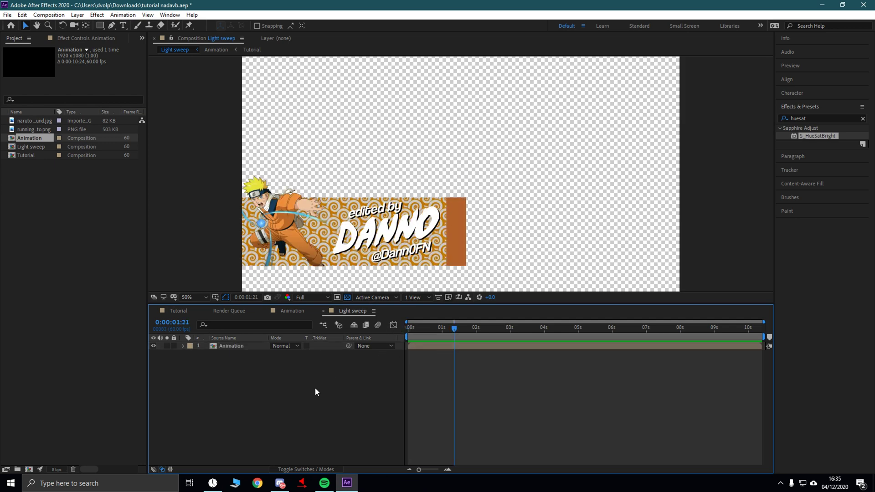
# - Search Effects & Presets for light sweep and apply CC Light Sweep to the Animation layer
pyautogui.click(817, 118)
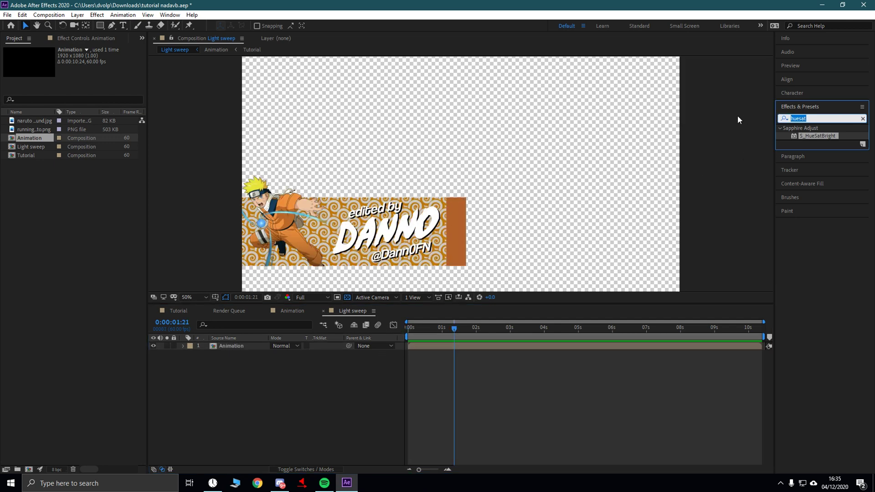
pyautogui.write('light swe')
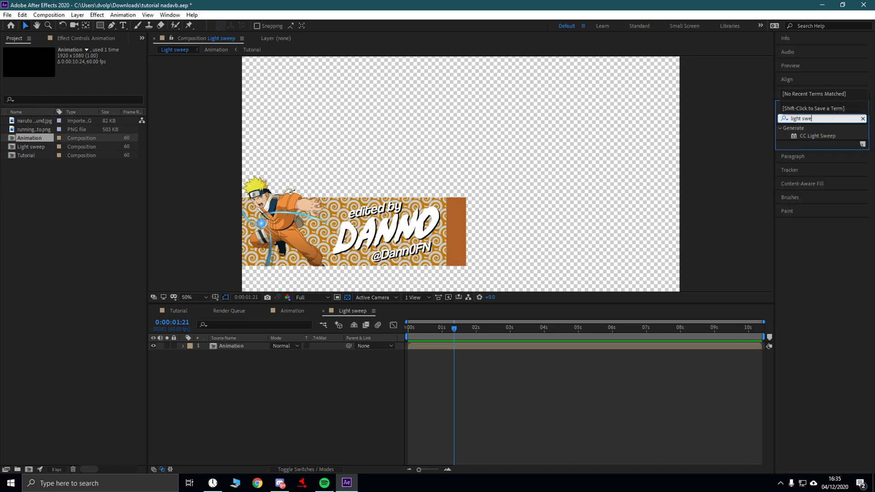
pyautogui.moveTo(813, 139); pyautogui.dragTo(235, 346)
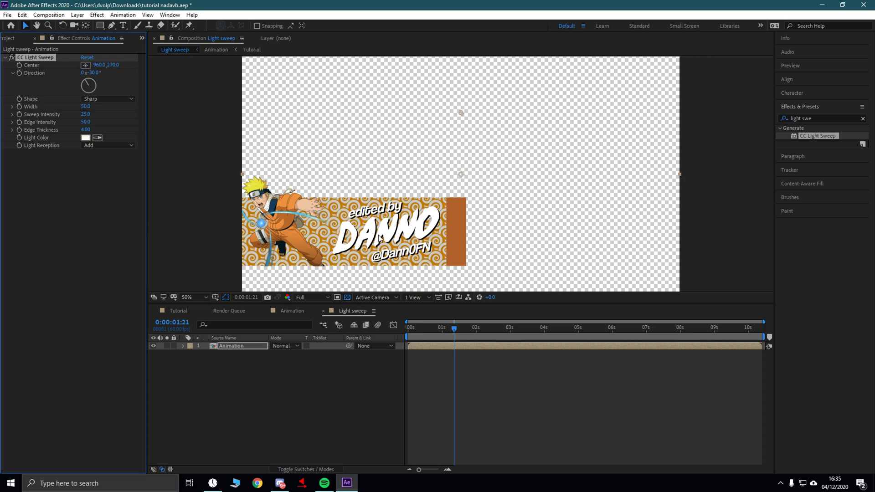
pyautogui.click(86, 66)
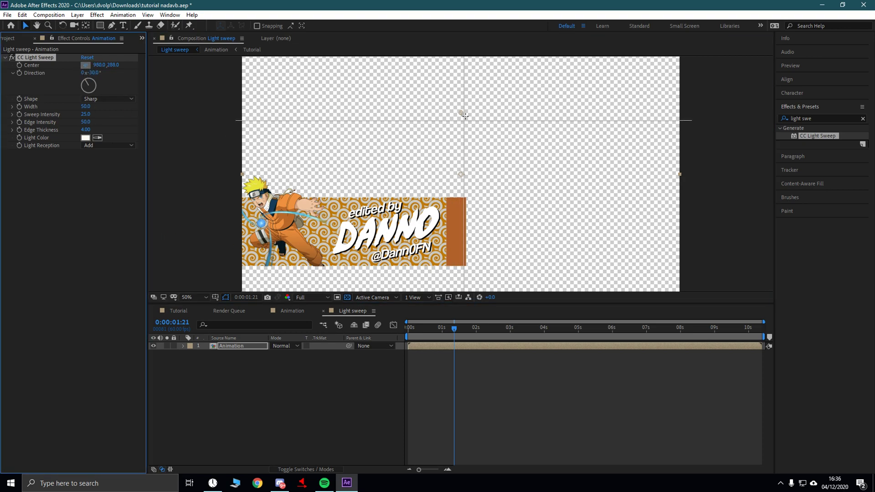
# - Place the light sweep centre at the banner's left, around -64,980, and preview it
pyautogui.click(365, 234)
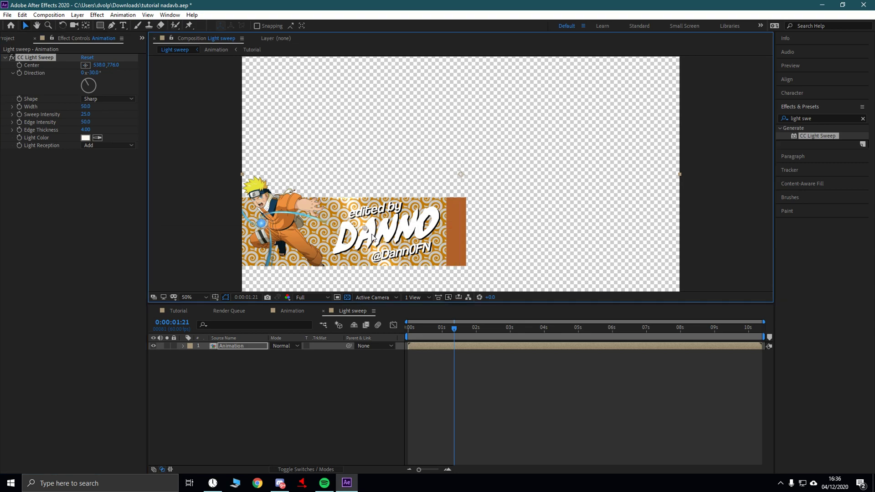
pyautogui.moveTo(364, 230); pyautogui.dragTo(228, 273)
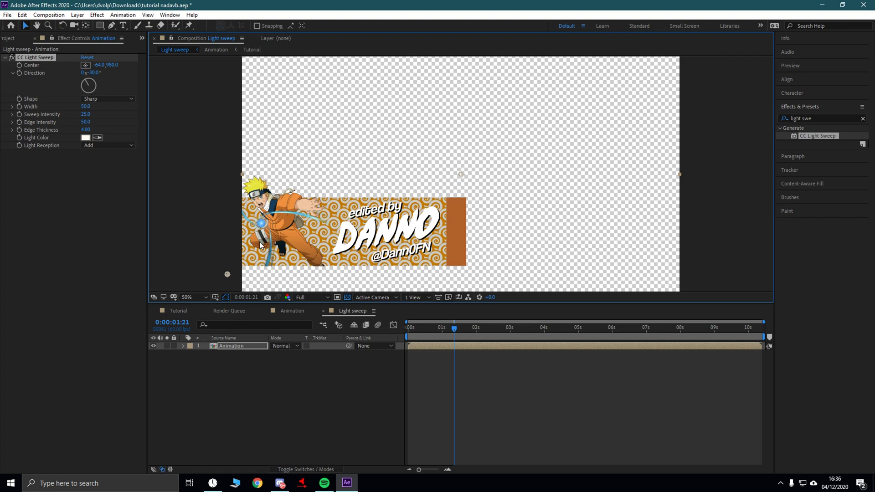
pyautogui.click(19, 68)
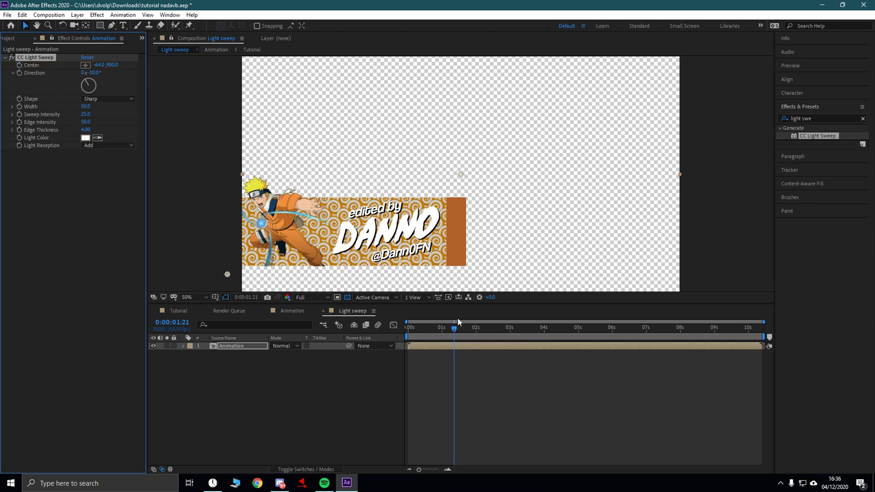
pyautogui.click(382, 319)
pyautogui.press('space')
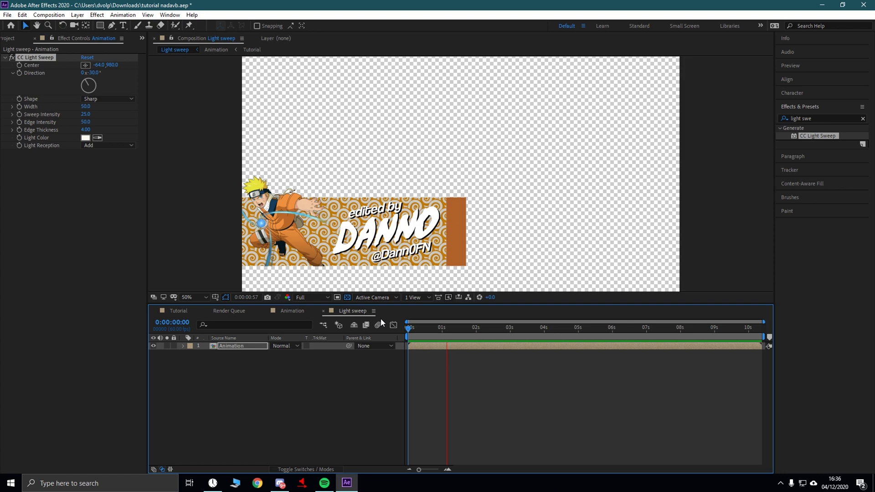
pyautogui.press('space')
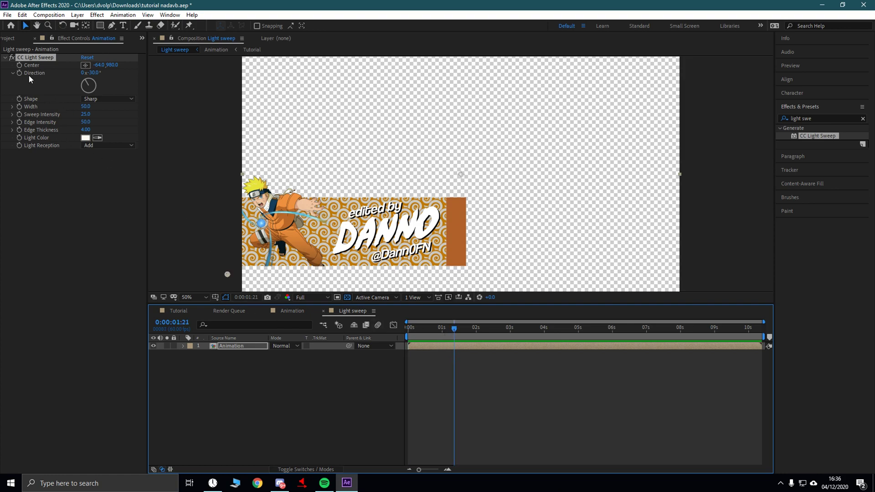
# - Keyframe Center at 0:00:01:21, move it to 1448,980 at 0:00:01:43, and preview
pyautogui.click(19, 66)
pyautogui.moveTo(456, 329); pyautogui.dragTo(467, 328)
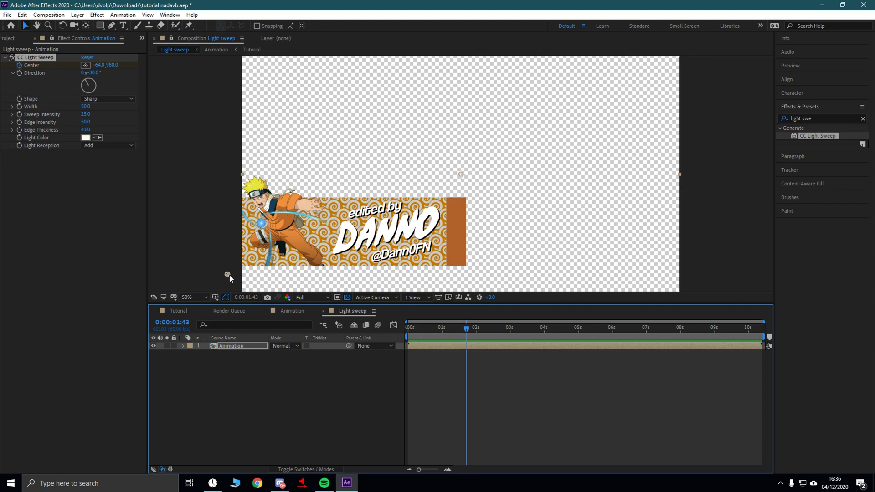
pyautogui.moveTo(228, 275); pyautogui.dragTo(483, 274)
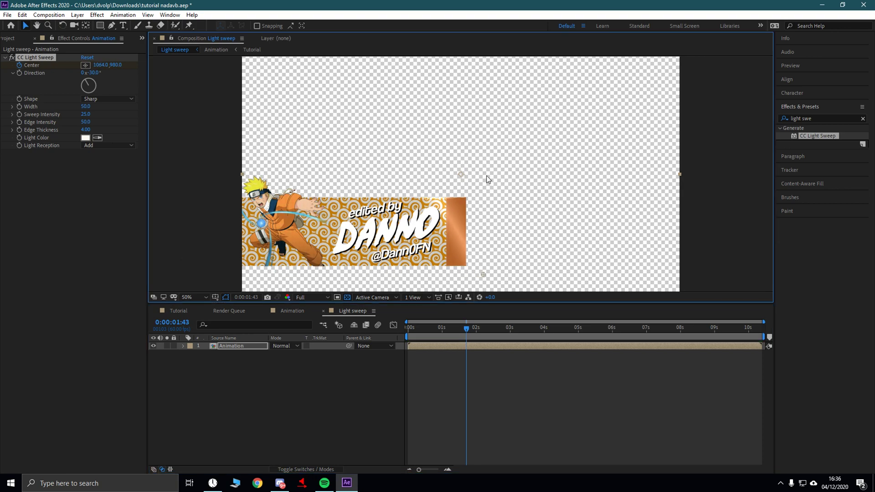
pyautogui.moveTo(486, 176); pyautogui.dragTo(573, 130)
pyautogui.press('Home')
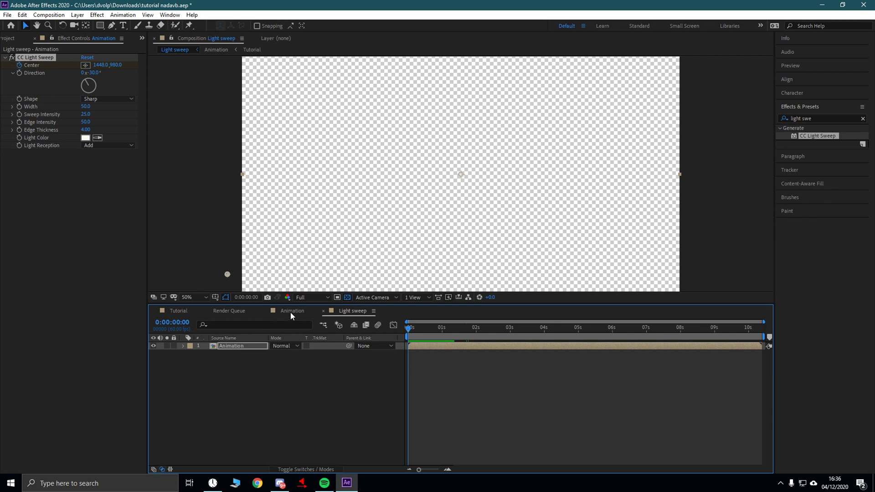
pyautogui.press('space')
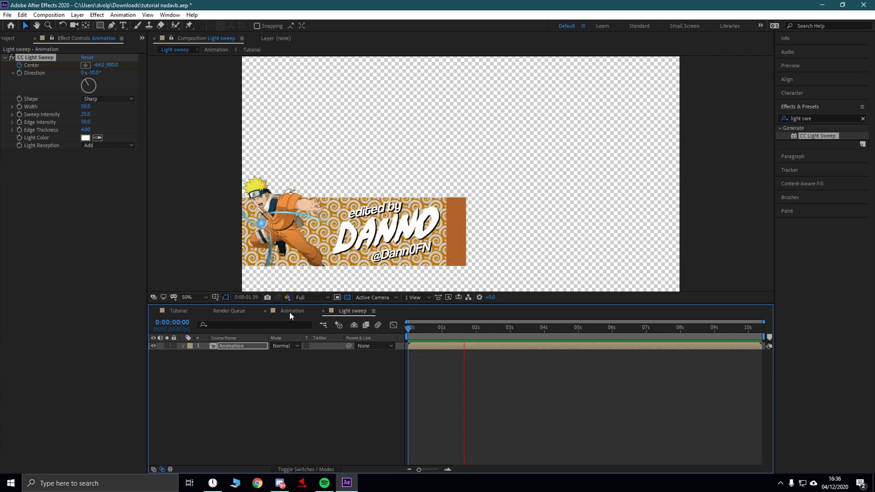
pyautogui.press('space')
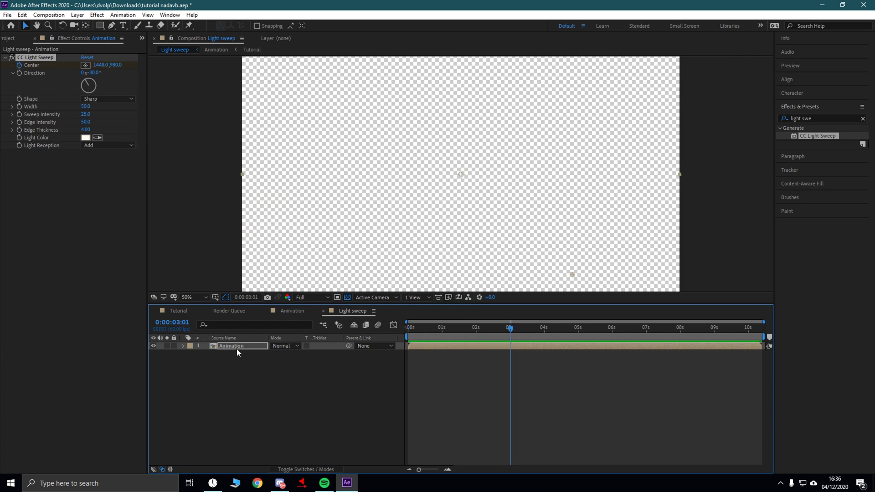
pyautogui.click(236, 350)
pyautogui.press('u')
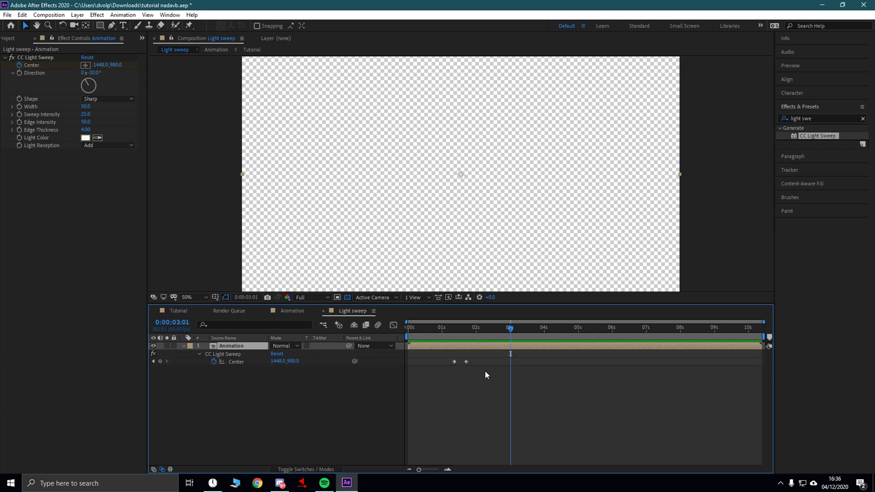
pyautogui.click(453, 362)
pyautogui.moveTo(481, 372); pyautogui.dragTo(462, 362)
pyautogui.press('Home')
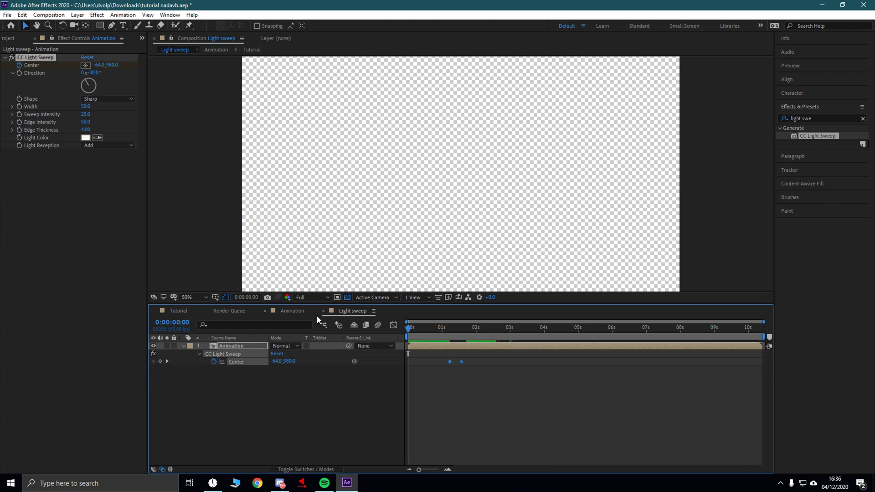
pyautogui.press('space')
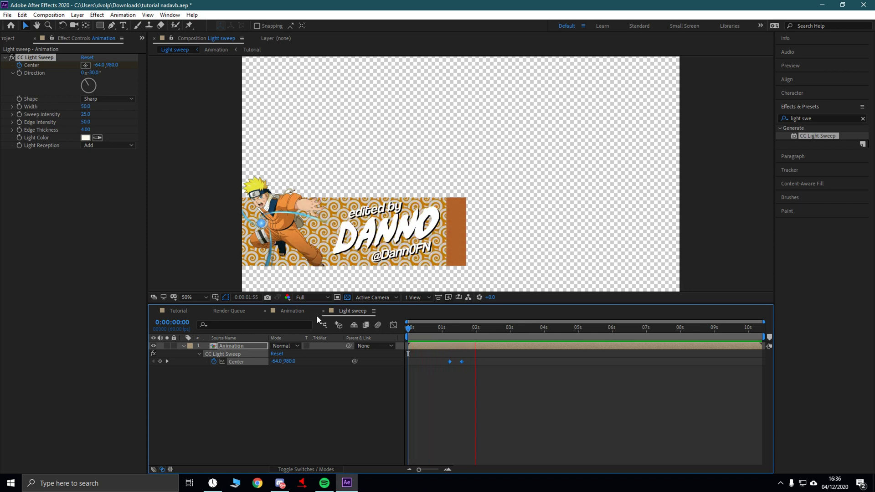
pyautogui.press('space')
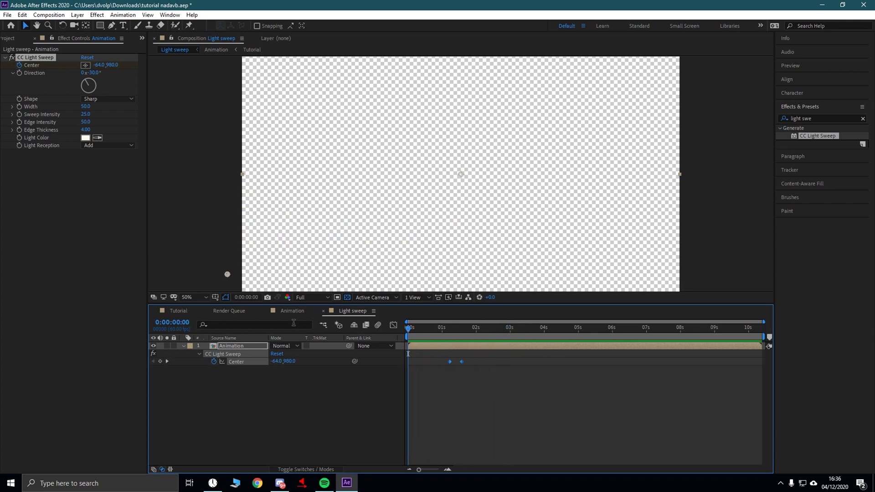
pyautogui.press('space')
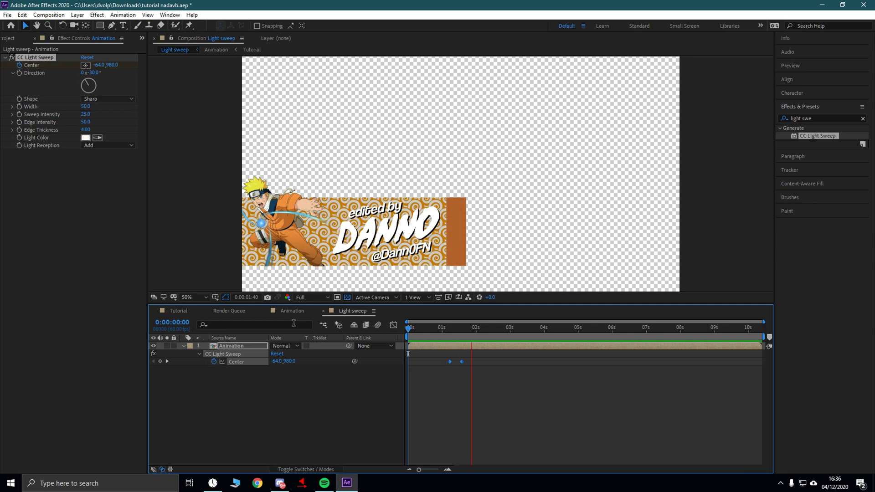
pyautogui.press('space')
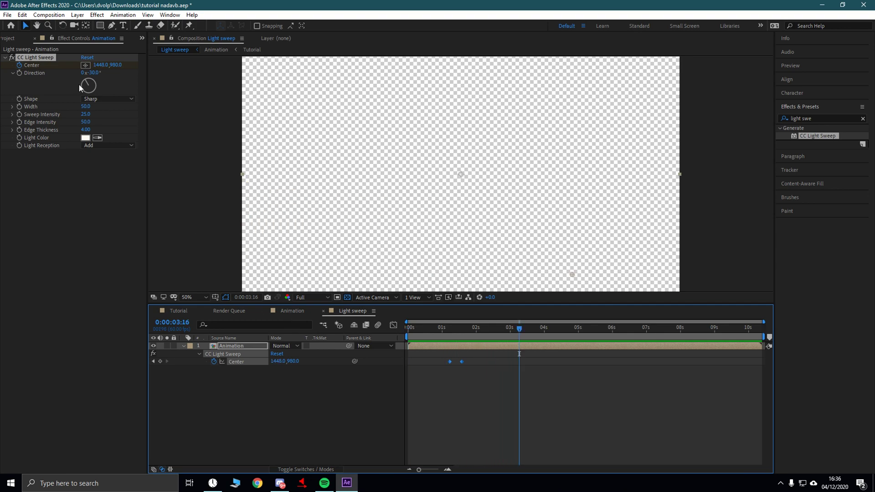
# - Queue Light sweep, set the output to QuickTime with RGB + Alpha channels, and render it
pyautogui.click(8, 14)
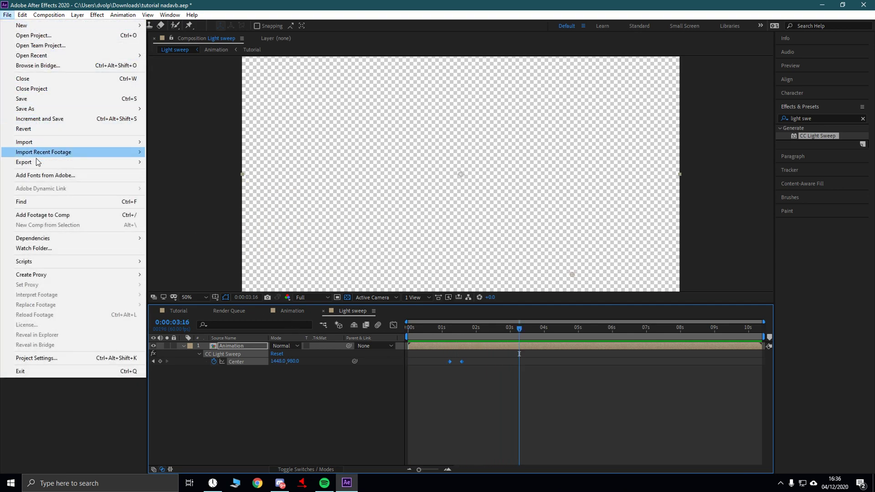
pyautogui.moveTo(37, 163)
pyautogui.click(191, 173)
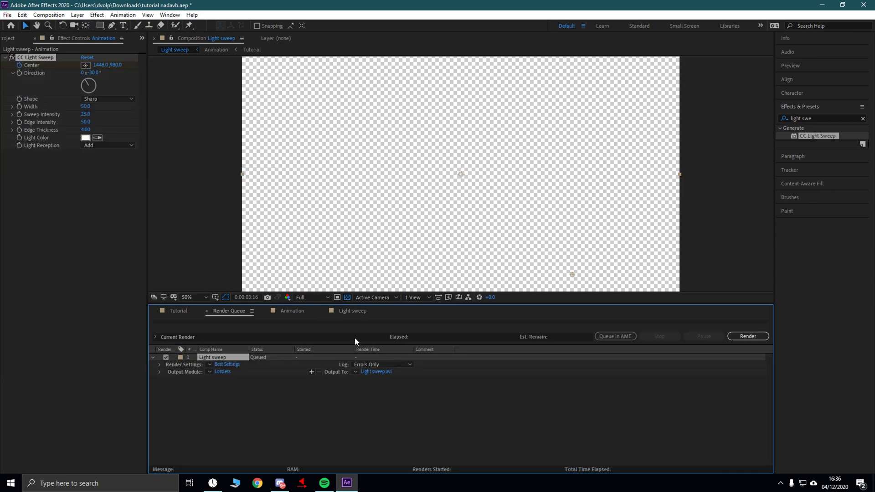
pyautogui.click(220, 372)
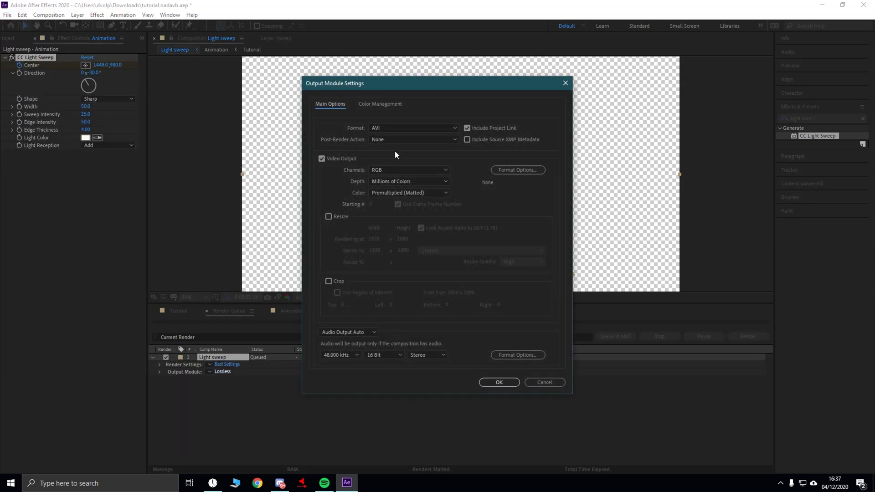
pyautogui.click(400, 129)
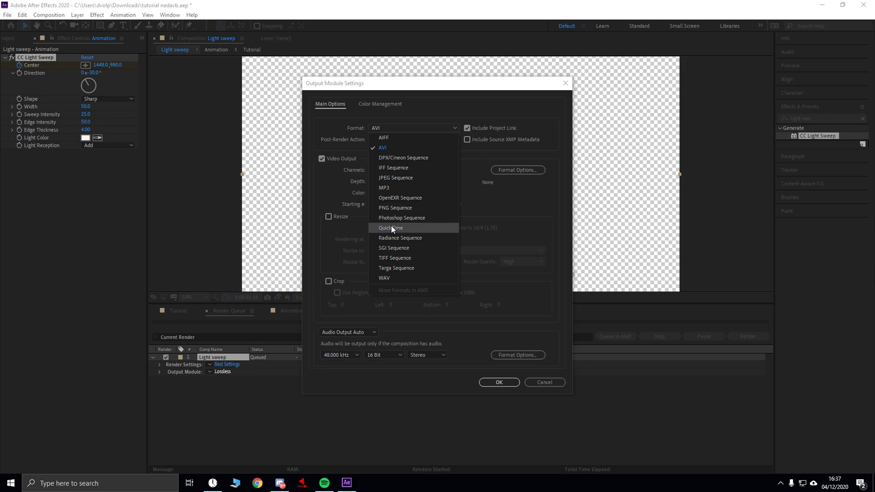
pyautogui.click(391, 228)
pyautogui.click(399, 170)
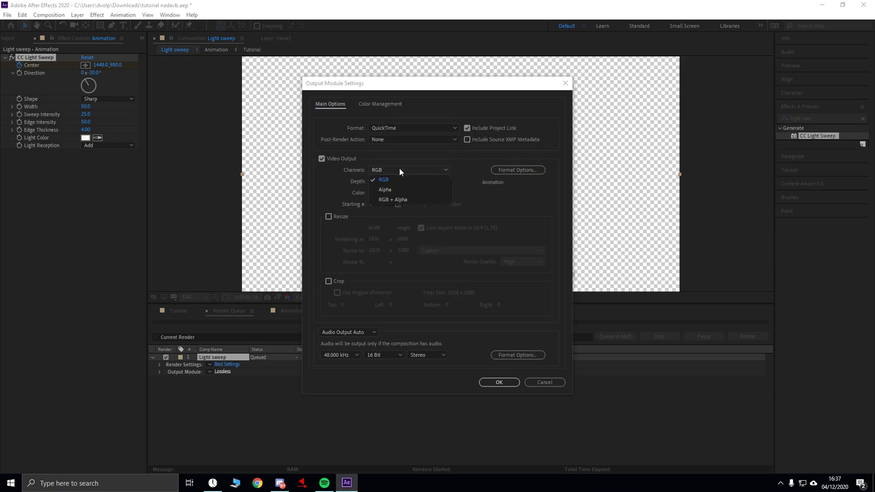
pyautogui.click(390, 201)
pyautogui.click(509, 388)
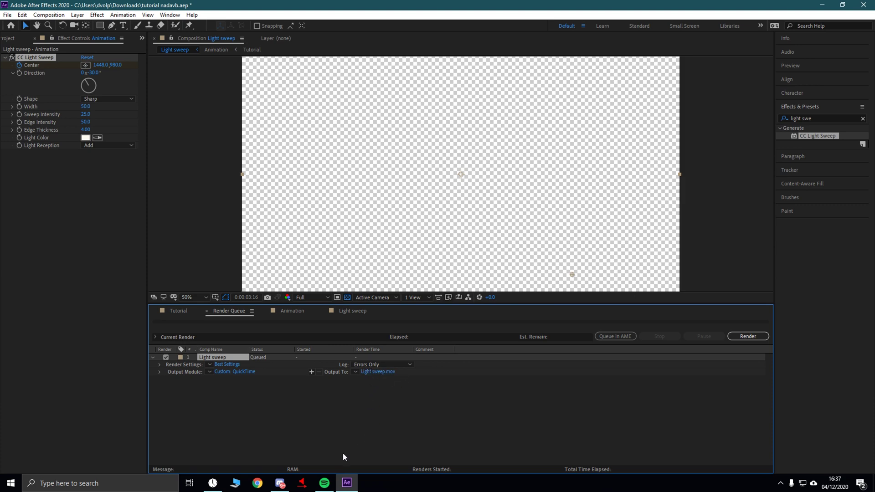
pyautogui.click(749, 337)
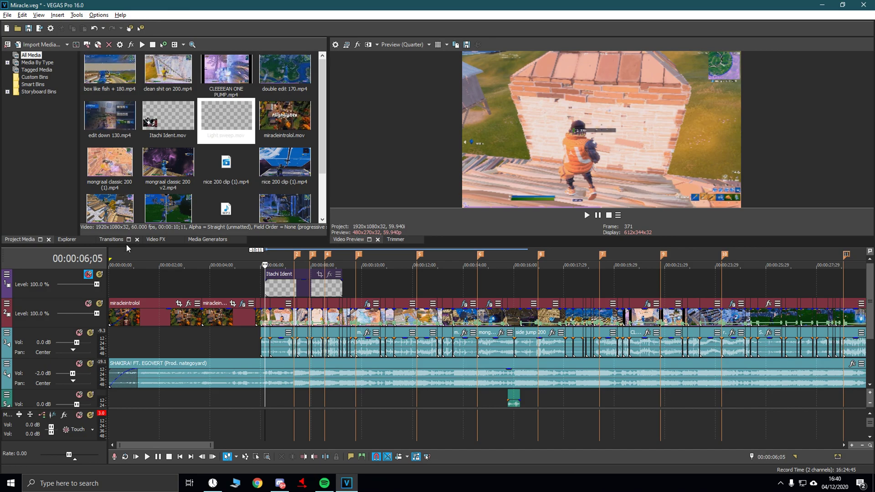
# - Insert a new top video track and drop Light sweep.mov onto it at the intro
pyautogui.rightClick(54, 270)
pyautogui.click(75, 296)
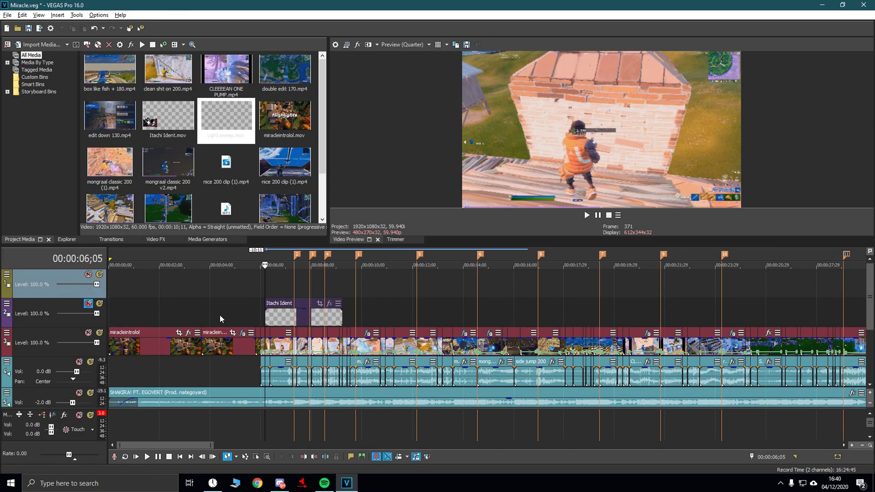
pyautogui.moveTo(227, 119); pyautogui.dragTo(267, 279)
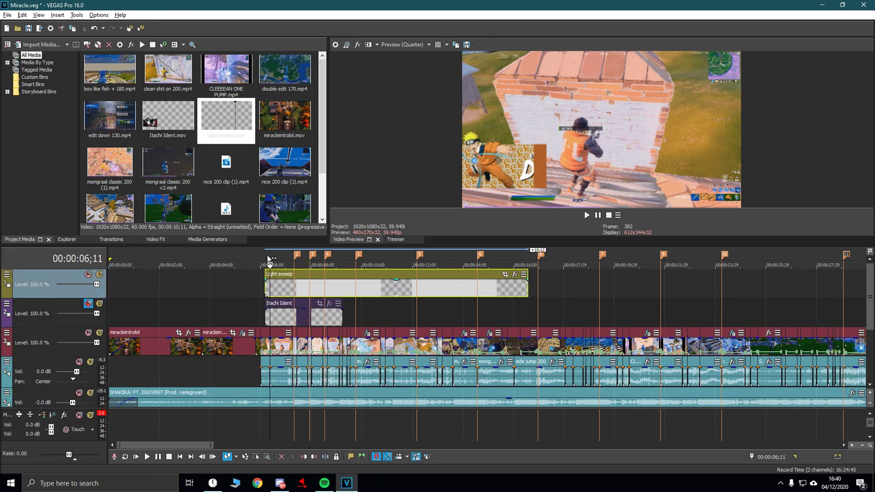
pyautogui.rightClick(324, 291)
# - Try the clip's alpha channel as Undefined, then None, and check the banner at 06;25
pyautogui.click(392, 469)
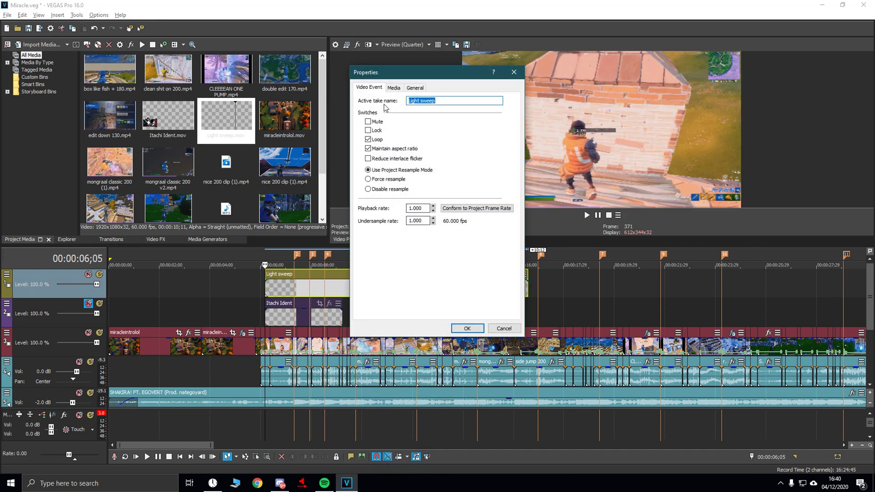
pyautogui.click(393, 89)
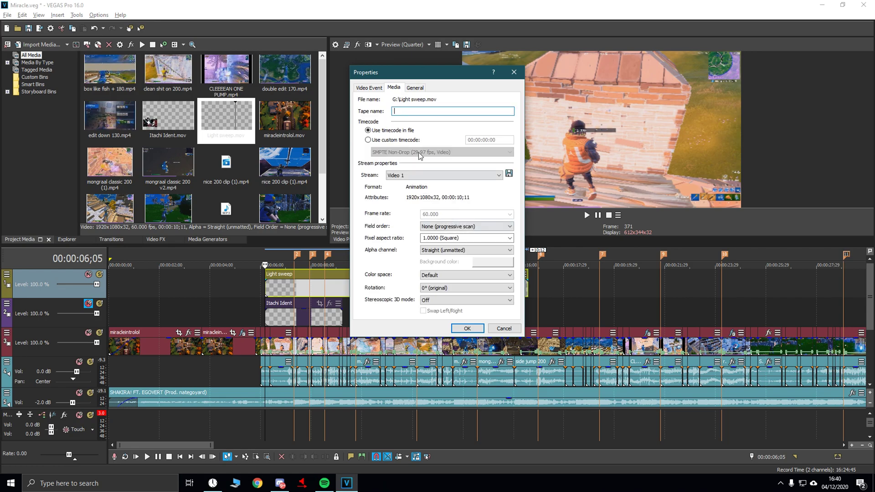
pyautogui.click(461, 251)
pyautogui.click(451, 257)
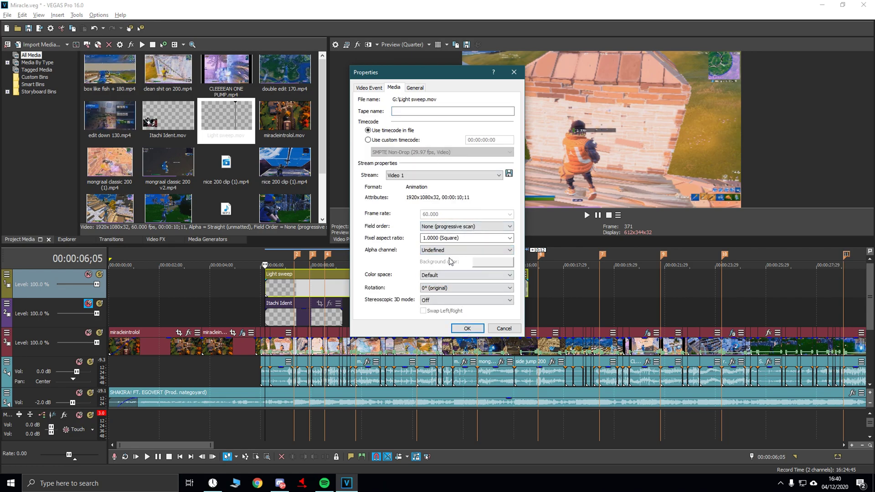
pyautogui.click(442, 251)
pyautogui.click(445, 262)
pyautogui.click(467, 328)
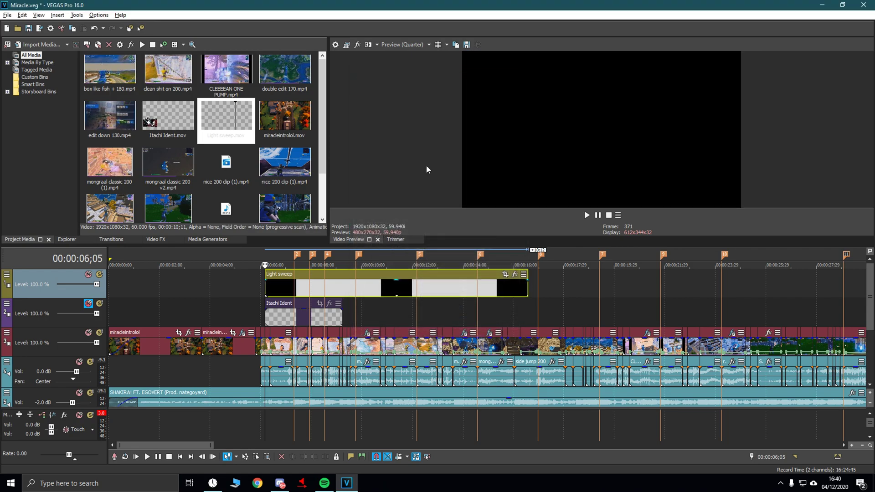
pyautogui.moveTo(275, 256); pyautogui.dragTo(282, 255)
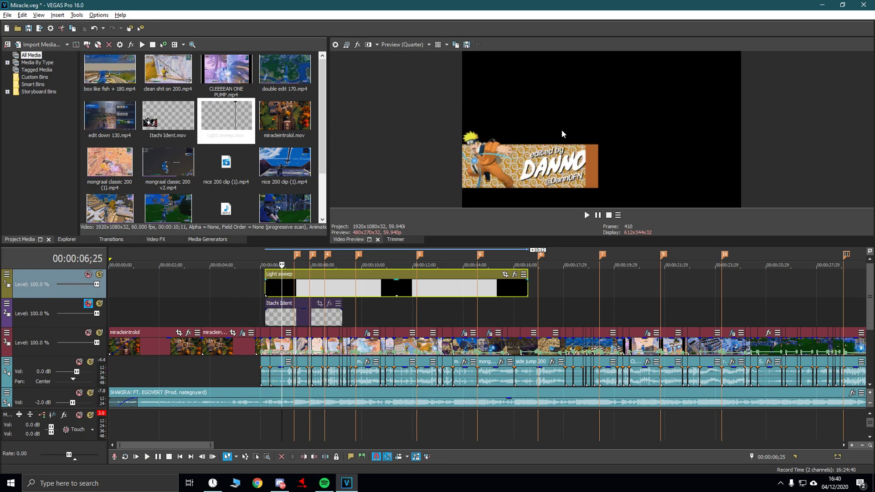
# - Set the Light sweep clip's alpha channel to Straight (unmatted), keeping progressive scan field order
pyautogui.rightClick(300, 291)
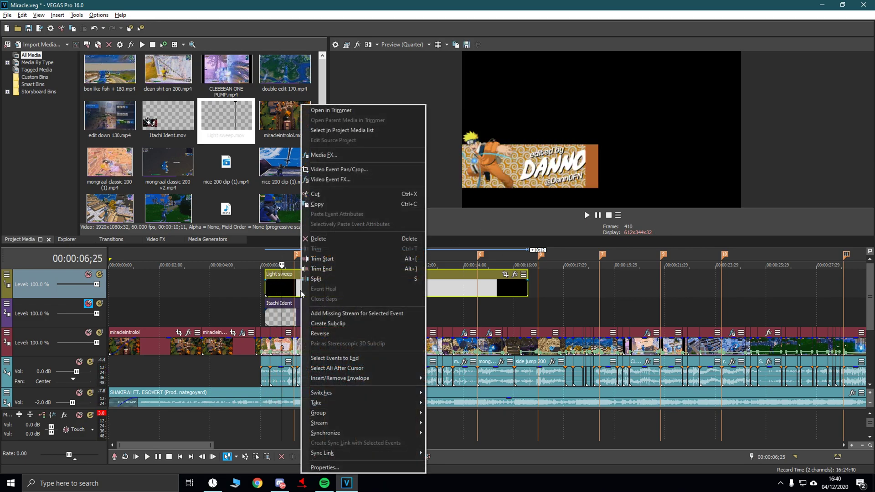
pyautogui.click(344, 463)
pyautogui.click(392, 89)
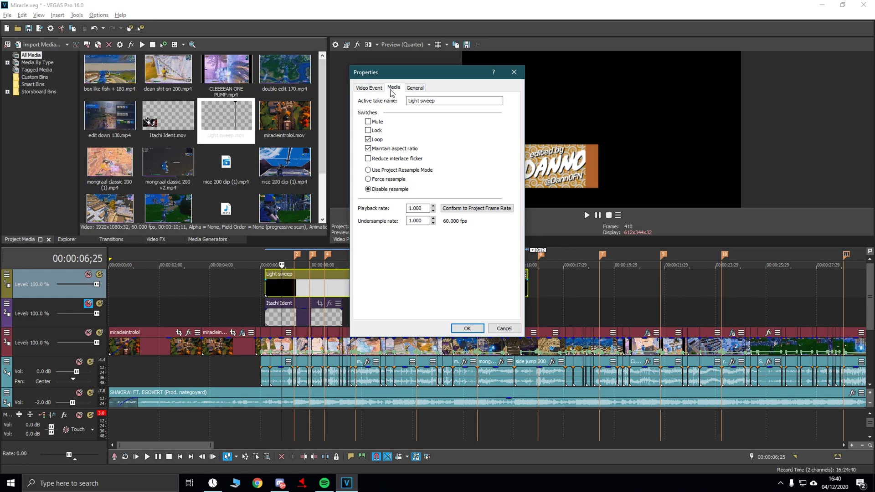
pyautogui.click(443, 230)
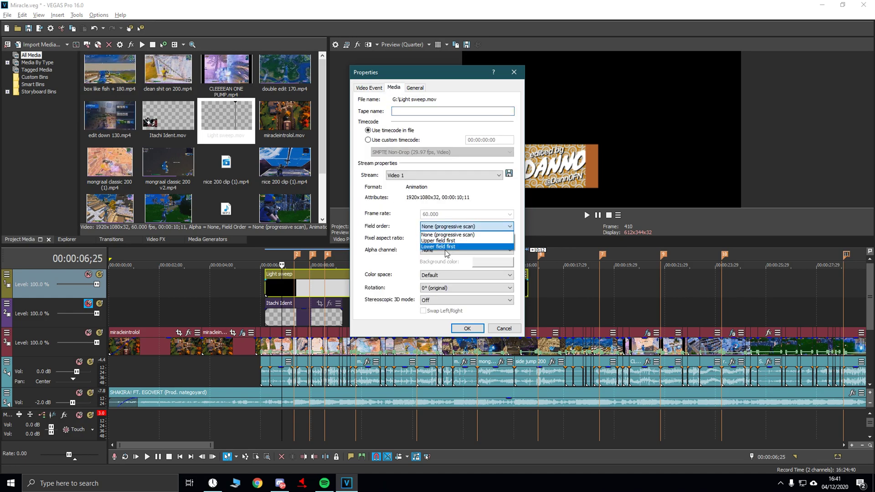
pyautogui.click(407, 224)
pyautogui.click(437, 251)
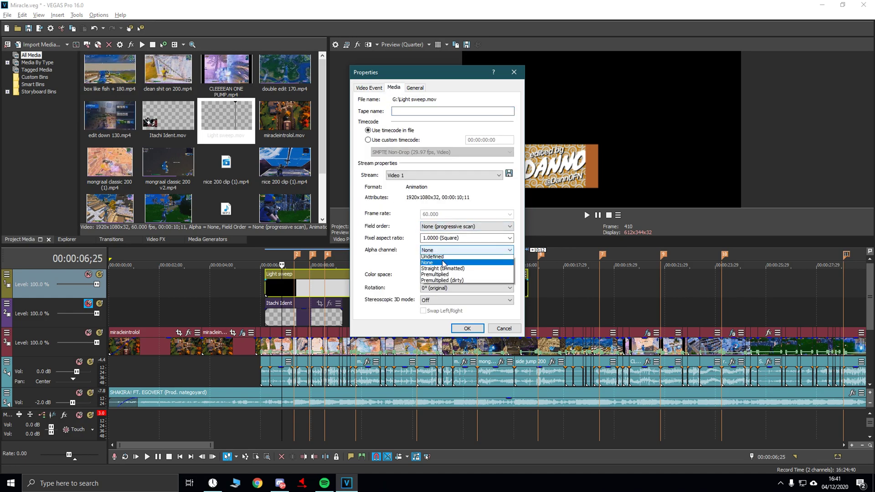
pyautogui.click(445, 283)
pyautogui.click(466, 329)
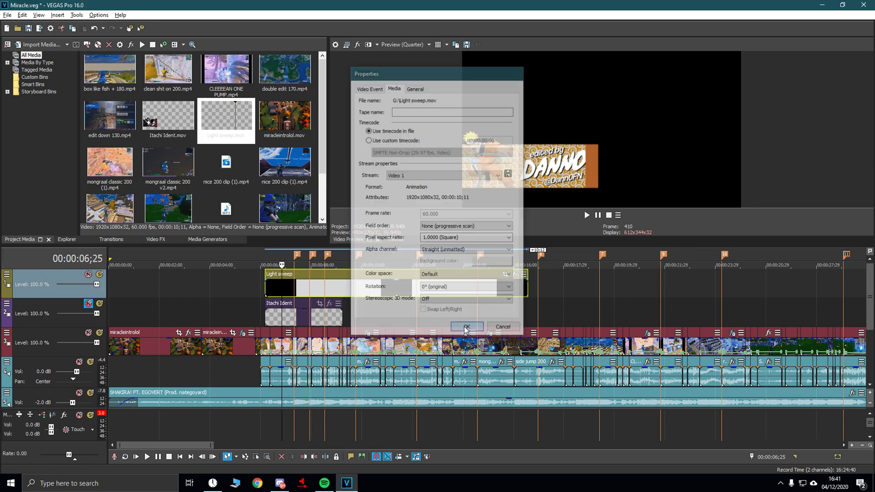
pyautogui.click(250, 253)
pyautogui.press('space')
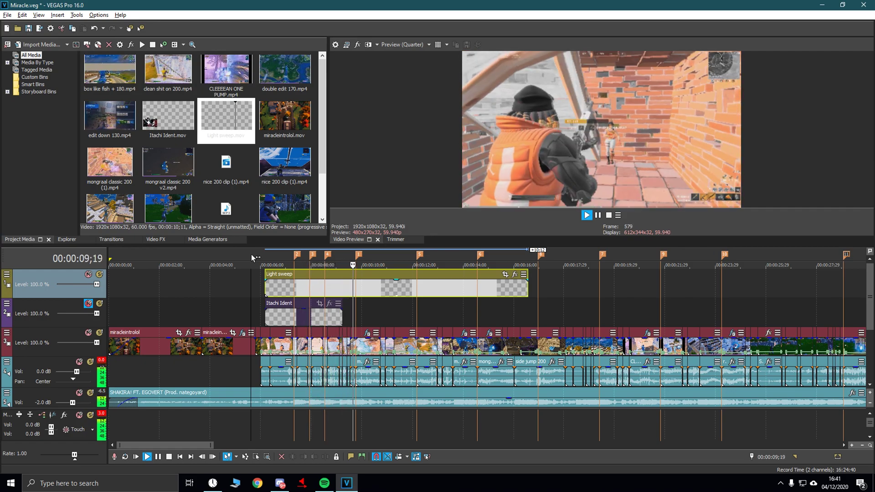
pyautogui.press('Return')
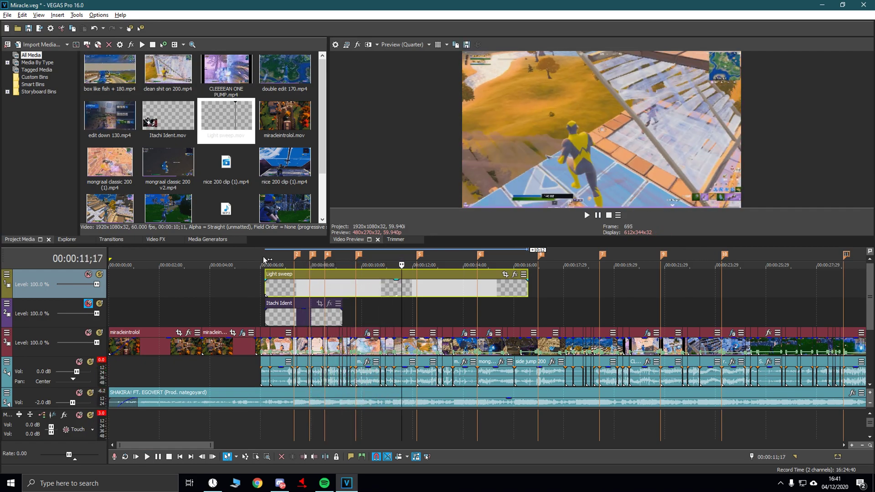
pyautogui.click(262, 257)
pyautogui.press('space')
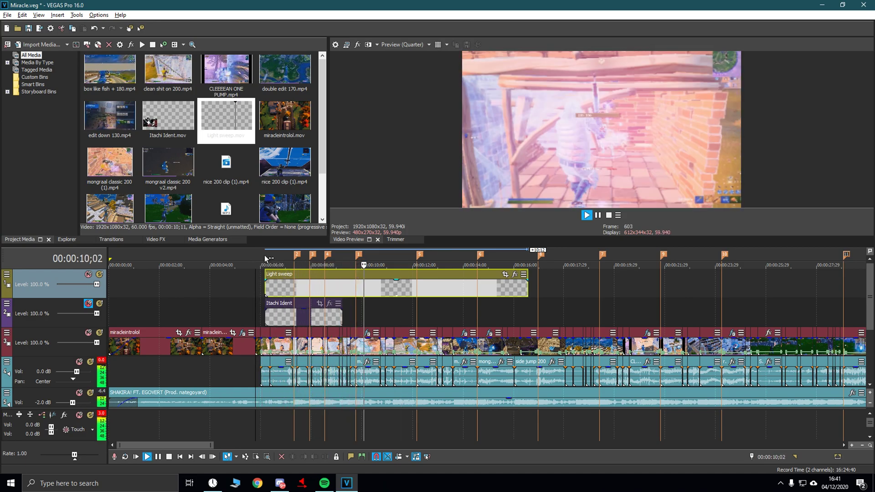
pyautogui.press('space')
pyautogui.click(266, 258)
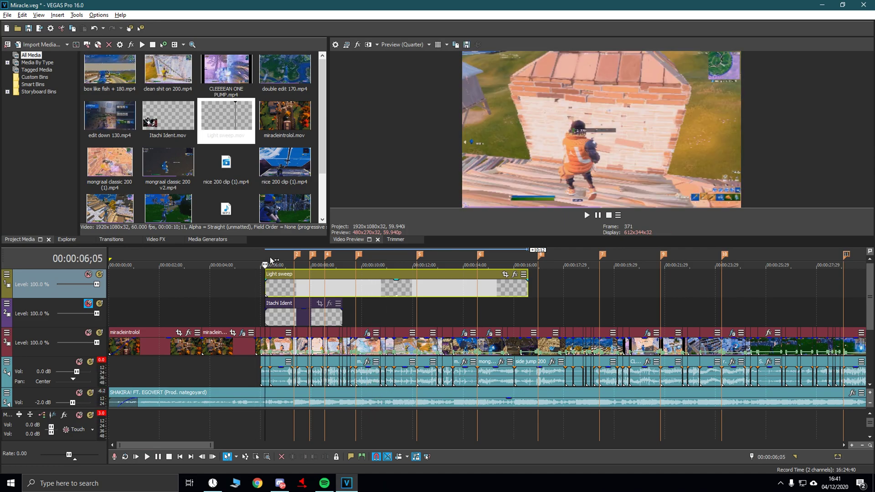
pyautogui.moveTo(273, 255)
pyautogui.mouseDown()
pyautogui.moveTo(290, 255)
pyautogui.moveTo(280, 257)
pyautogui.mouseUp()
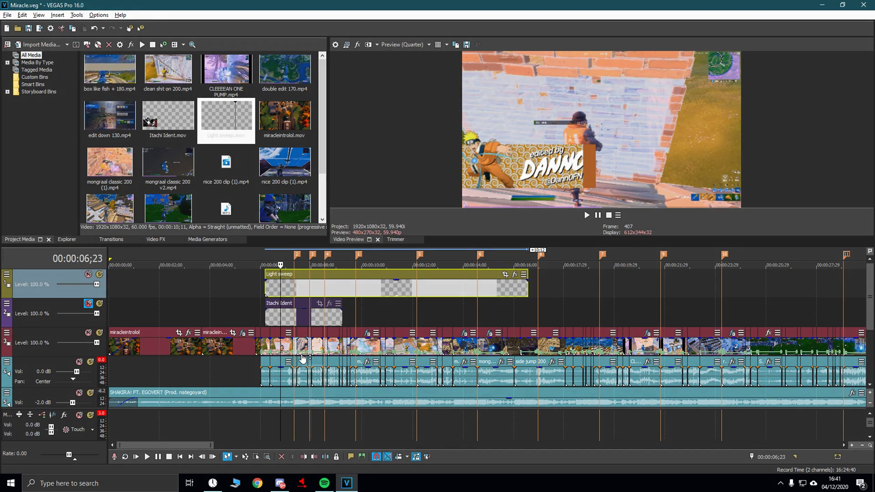